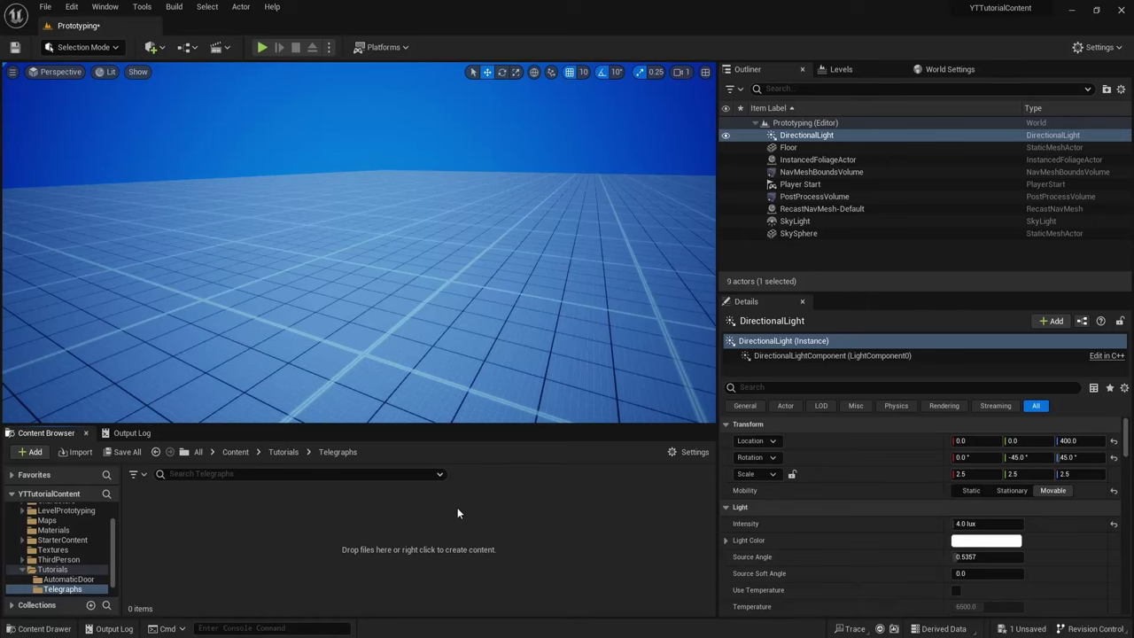
Step: Create a material named M_AbilityTelegraph in the Telegraphs folder and open it for editing
right_click(458, 516)
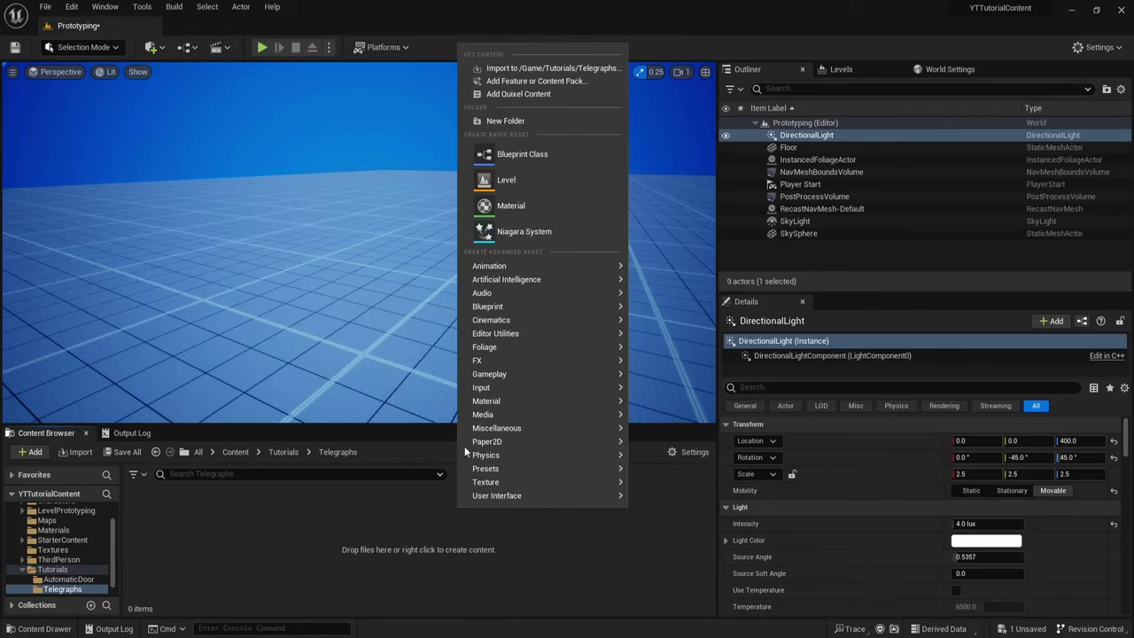
click(510, 205)
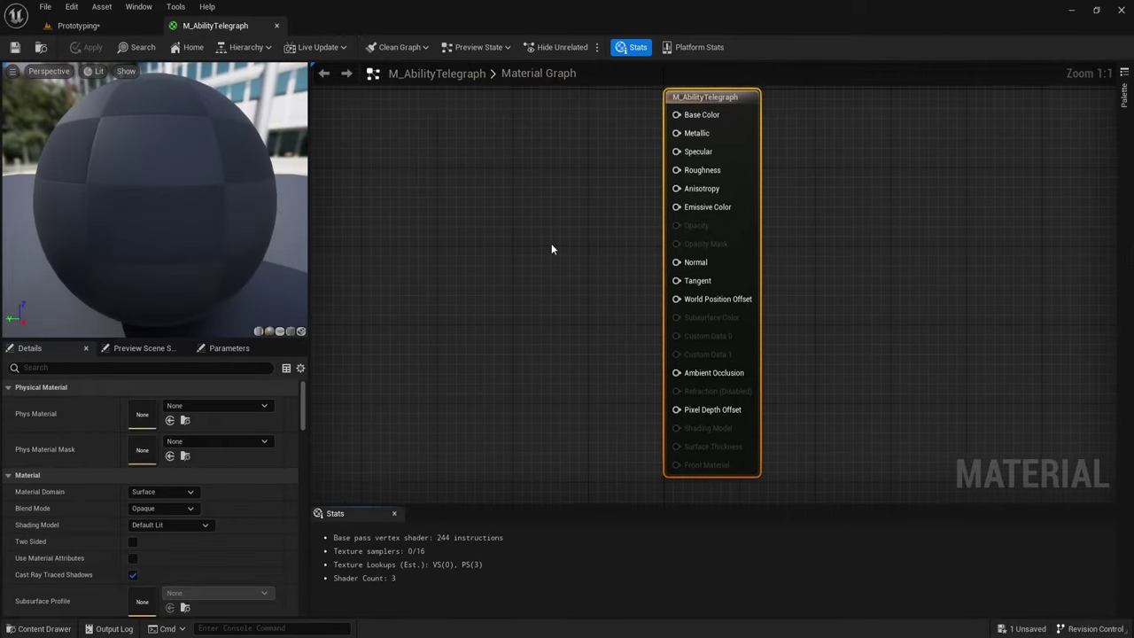
Step: Set the material's blend mode to Translucent and shading model to Unlit, and disable Cast Ray Traced Shadows
click(178, 511)
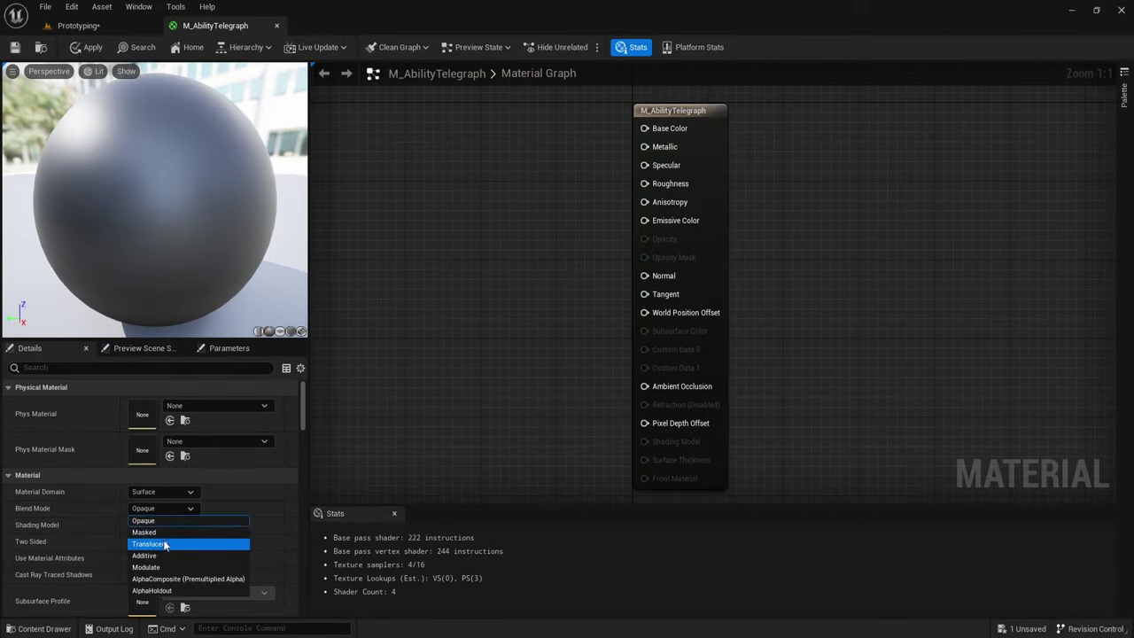
click(149, 543)
click(189, 526)
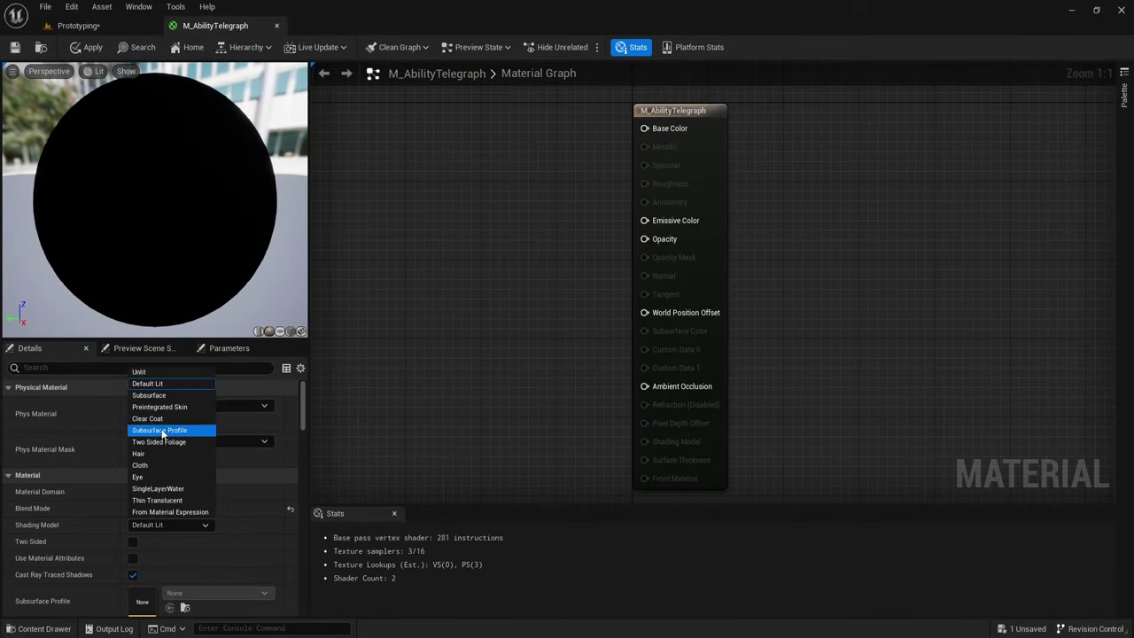
click(152, 371)
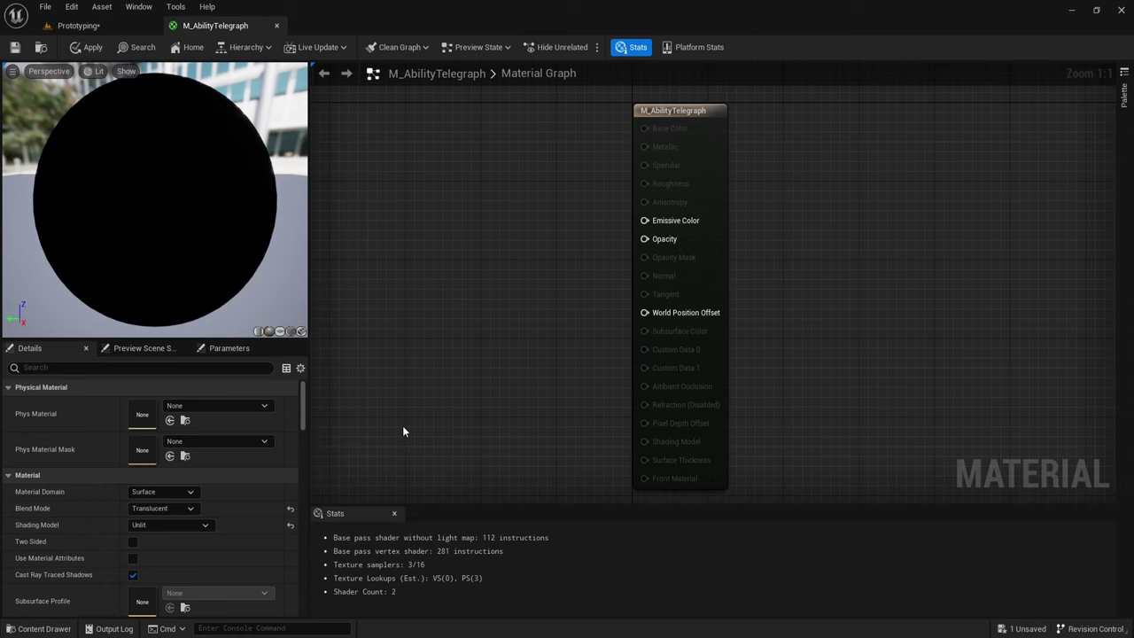
click(133, 575)
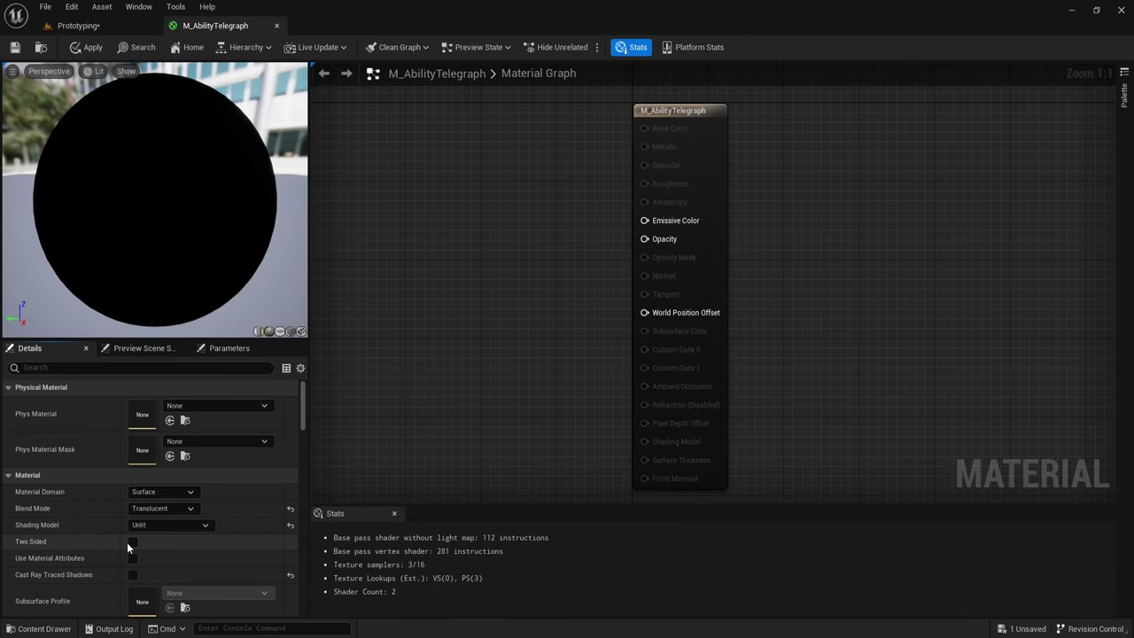
Step: Add a RadialGradientExponential node to the graph and feed its output into a new 1-x node
right_drag(449, 346, 685, 363)
right_click(506, 220)
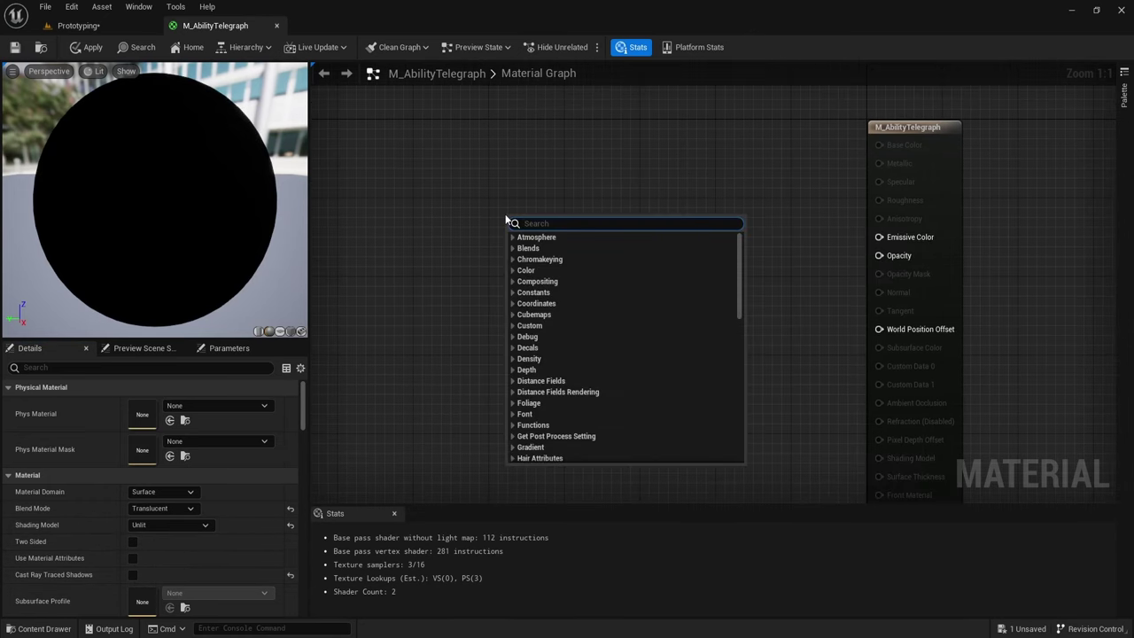
text(radial)
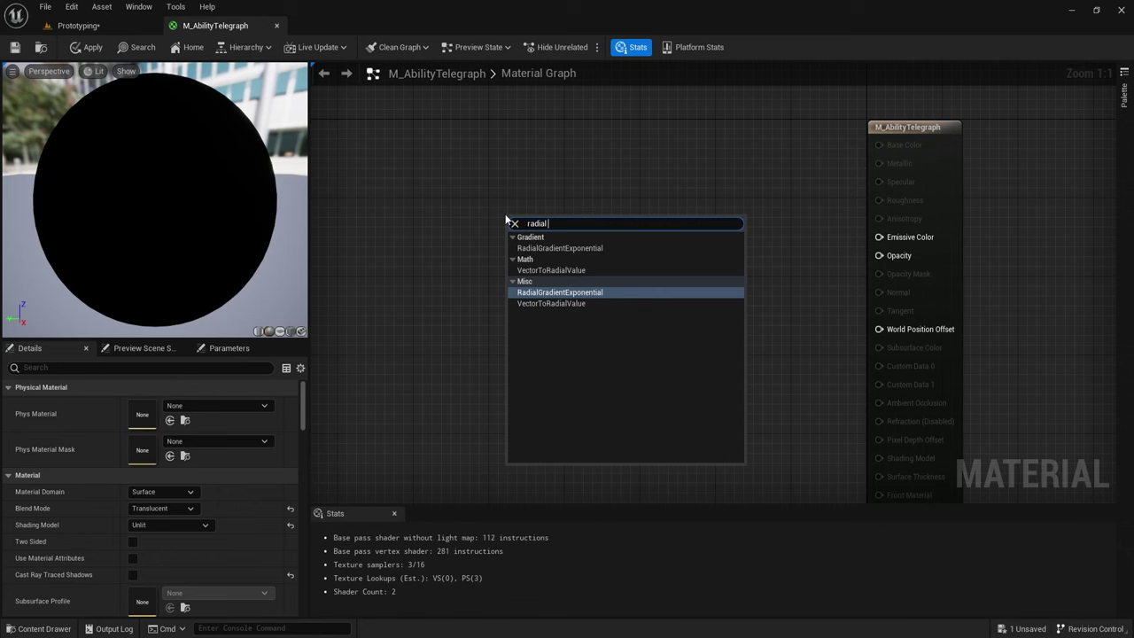
click(595, 248)
drag(527, 224, 553, 228)
text(1-x)
key(Return)
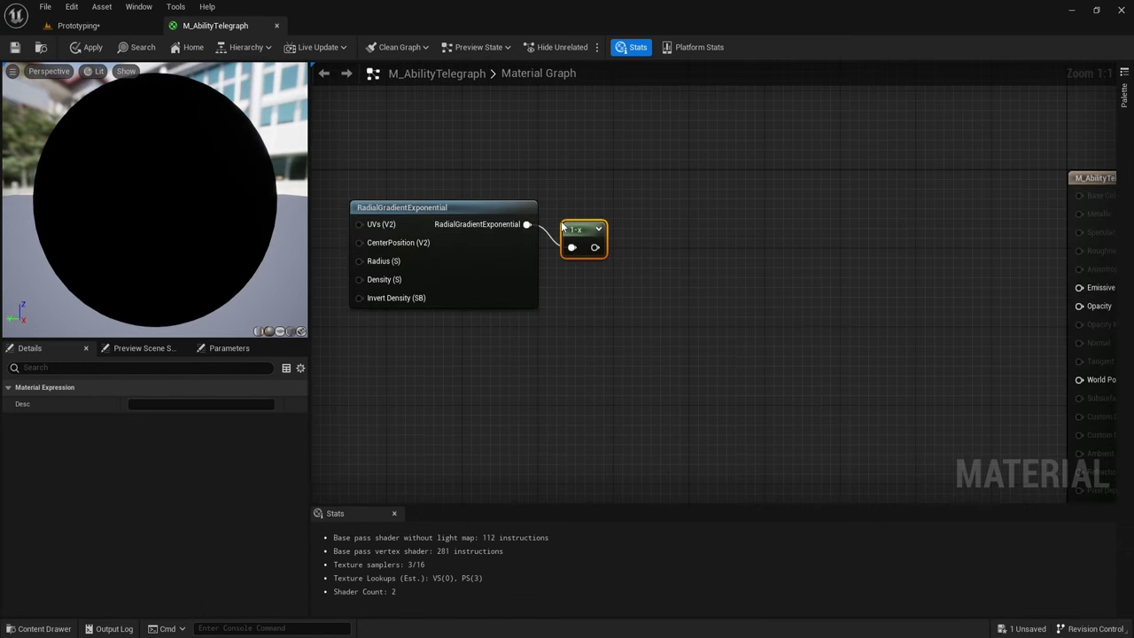
Step: Add an If node whose A input is driven by the 1-x output
click(607, 280)
drag(597, 240, 635, 263)
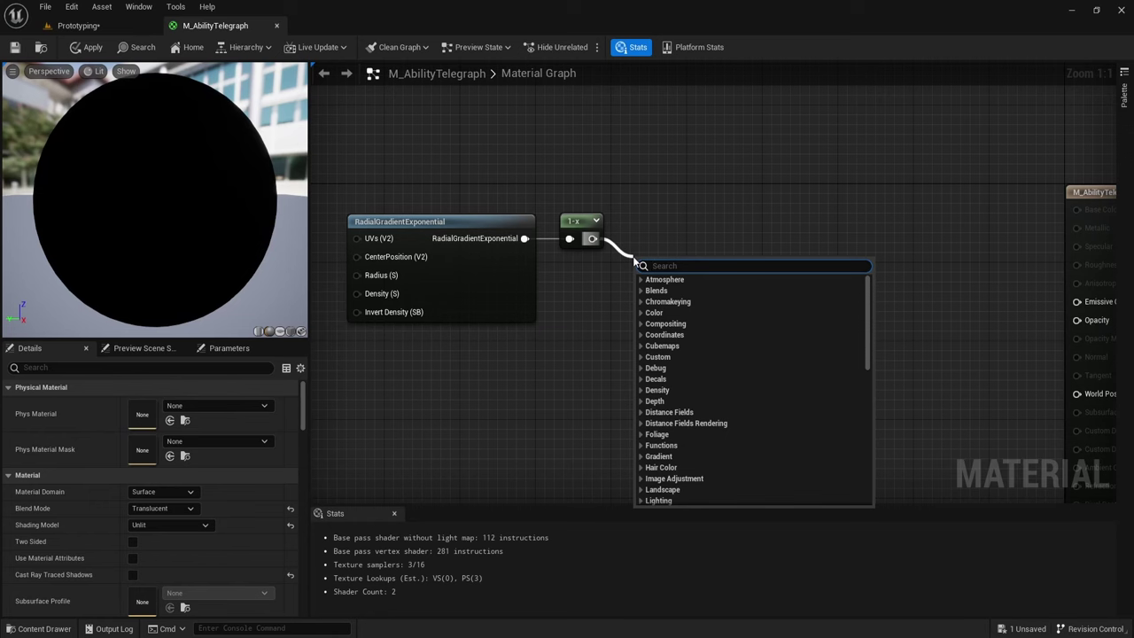
text(if)
key(Return)
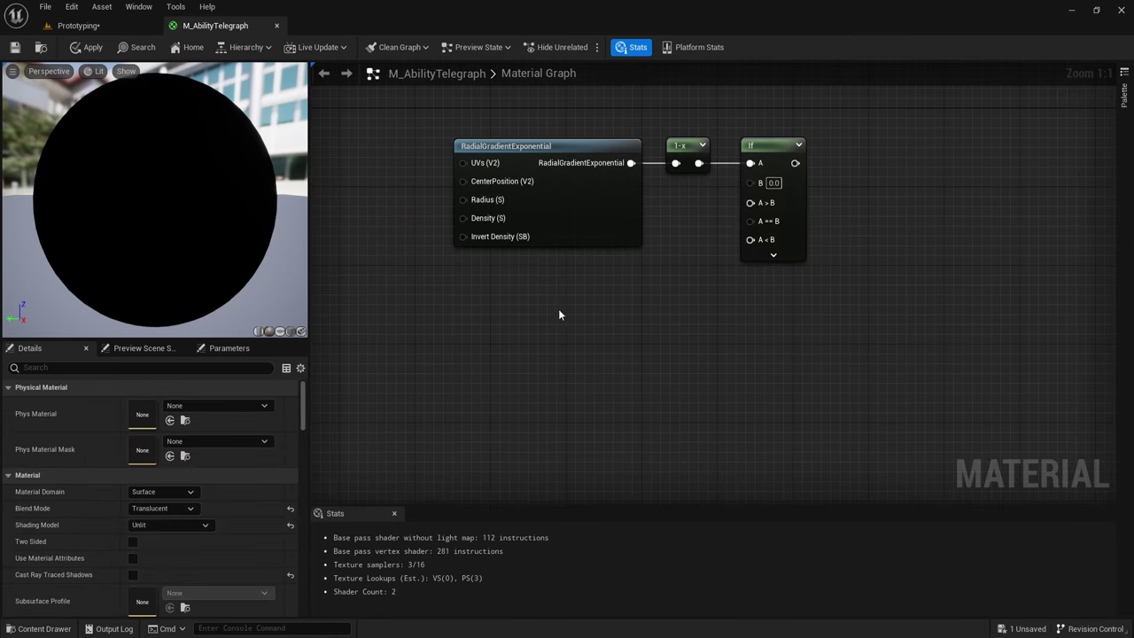
Step: Add a Dynamic Parameter node directly below the RadialGradientExponential node
right_click(558, 314)
text(dyn)
key(Return)
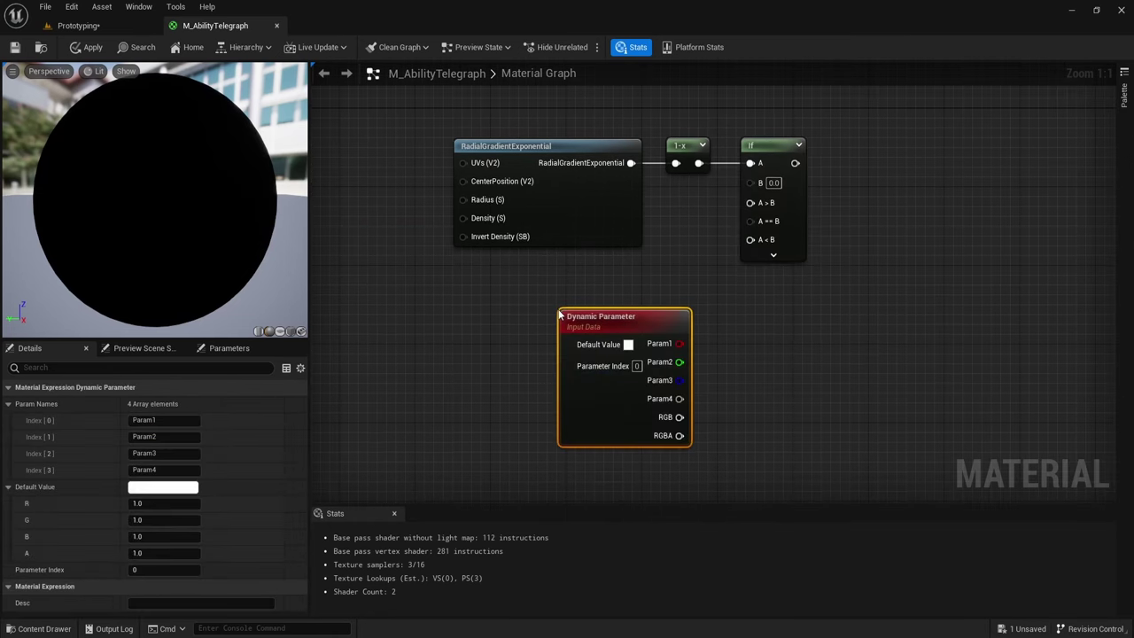
drag(558, 315, 518, 262)
Step: Rename the Dynamic Parameter's first parameter FillPercentage and change its default R value
click(164, 420)
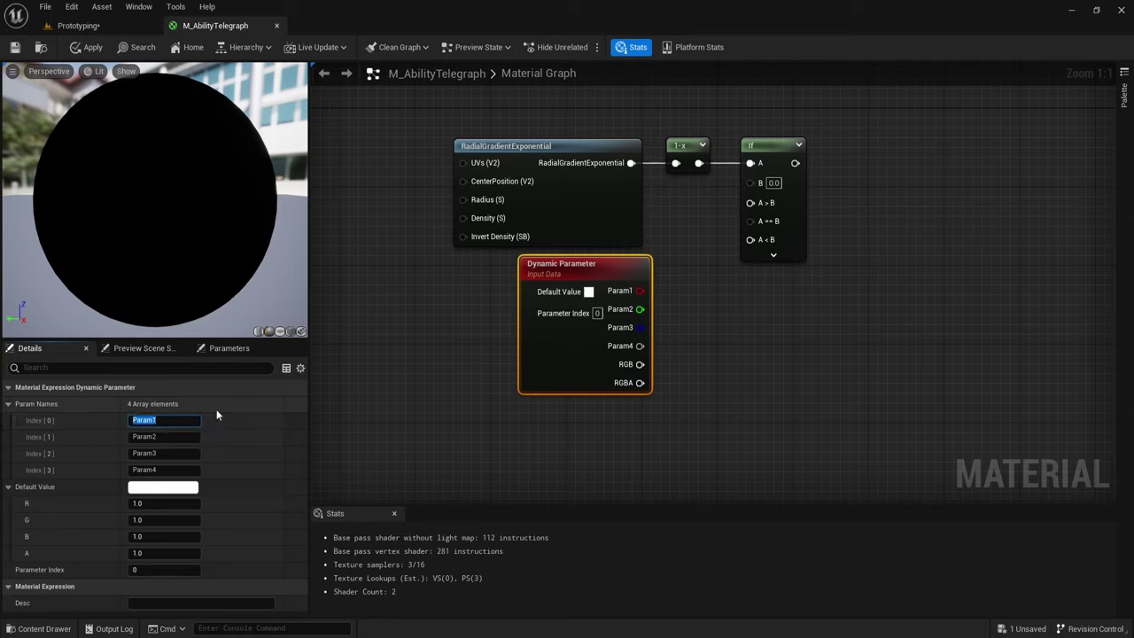
text(FillPercentage)
key(Return)
click(155, 503)
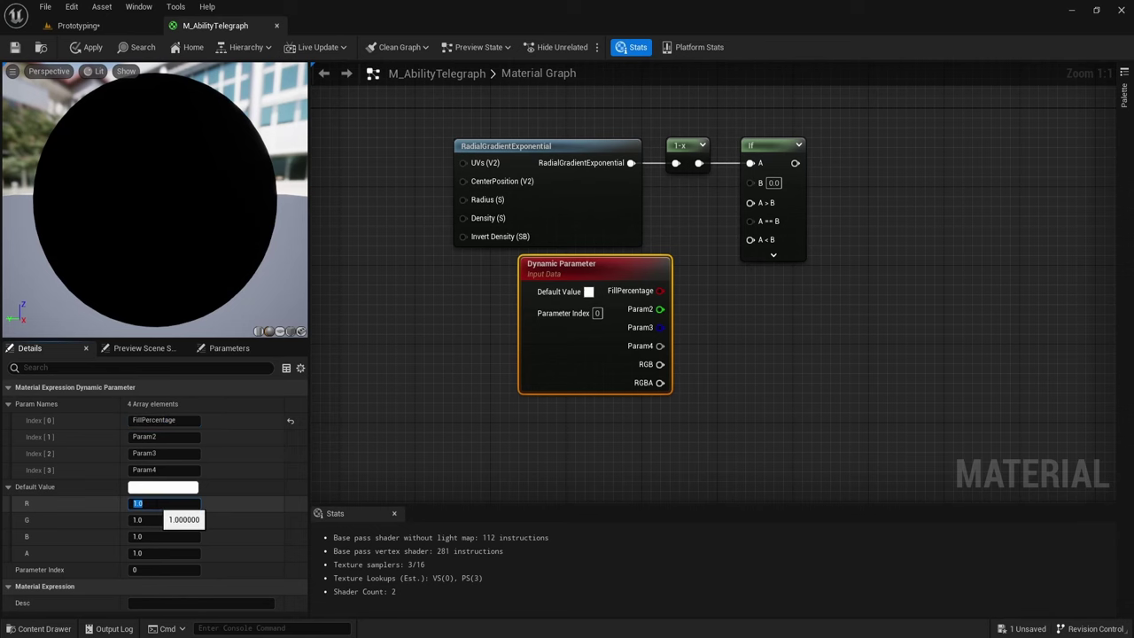
key(Return)
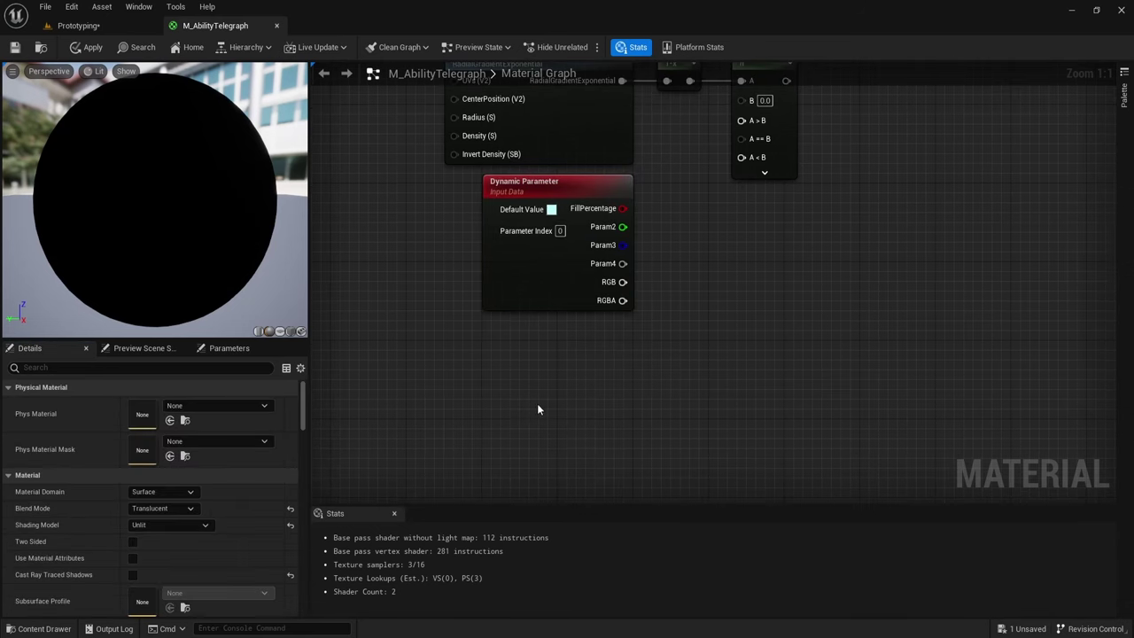
Step: Add a scalar parameter with a placeholder name, duplicate it, and stack both nodes below the Dynamic Parameter
click(520, 362)
text(sssssssss)
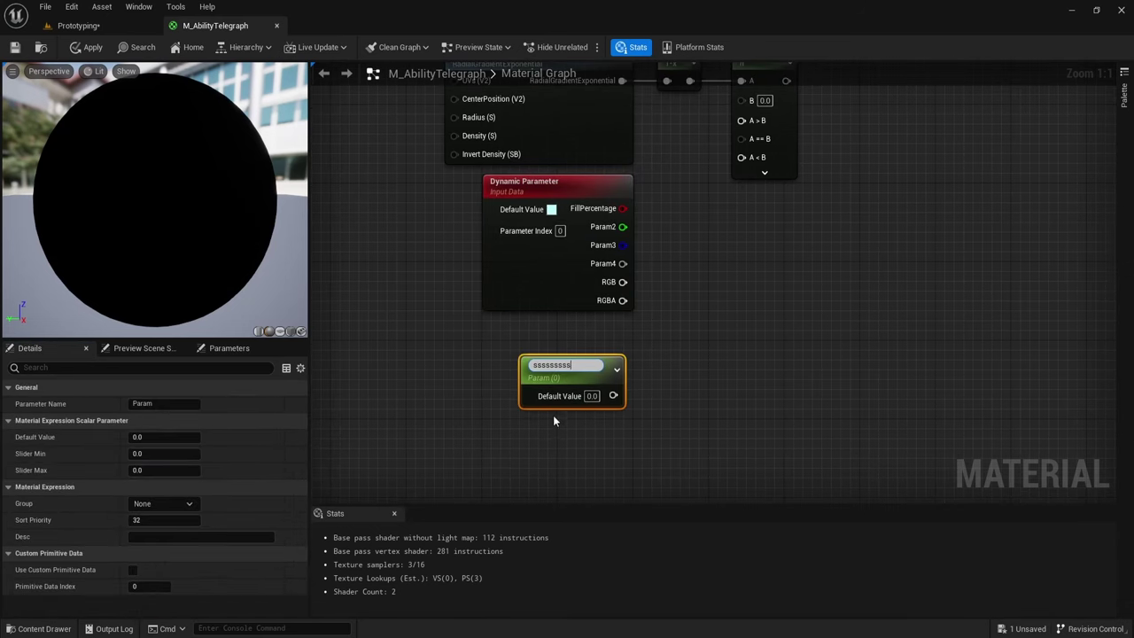
click(553, 418)
right_drag(554, 420, 560, 339)
click(560, 310)
key(ctrl+d)
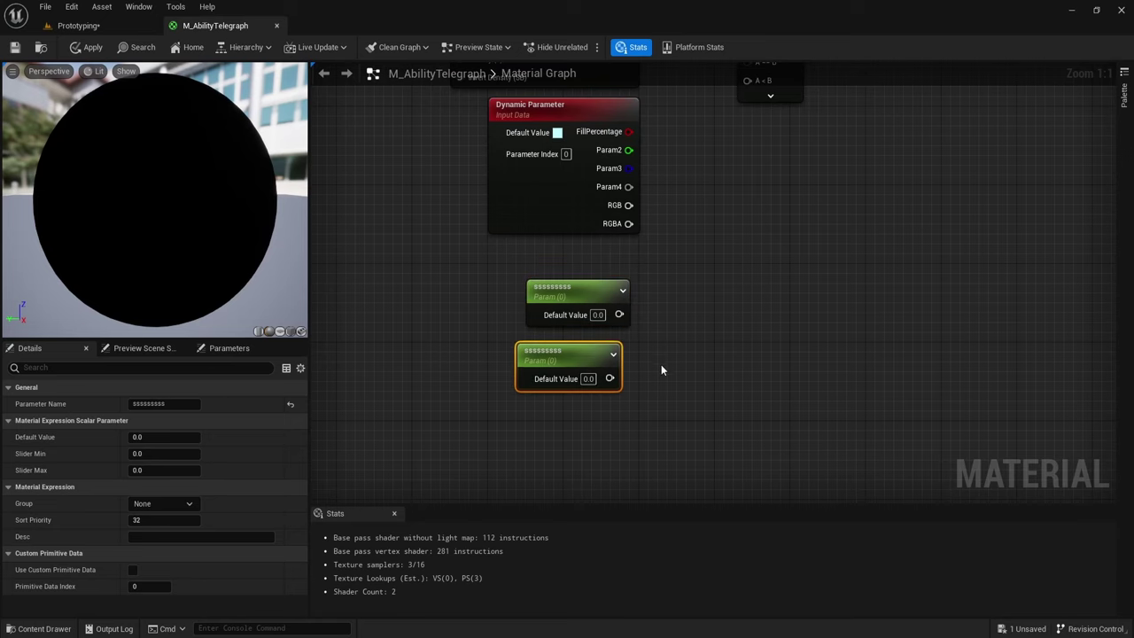
drag(595, 354, 606, 354)
shift+click(577, 280)
drag(592, 290, 602, 257)
Step: Rename the upper scalar parameter EmptySpaceOpacity and the lower one FilledSpaceOpacity
click(602, 257)
key(F2)
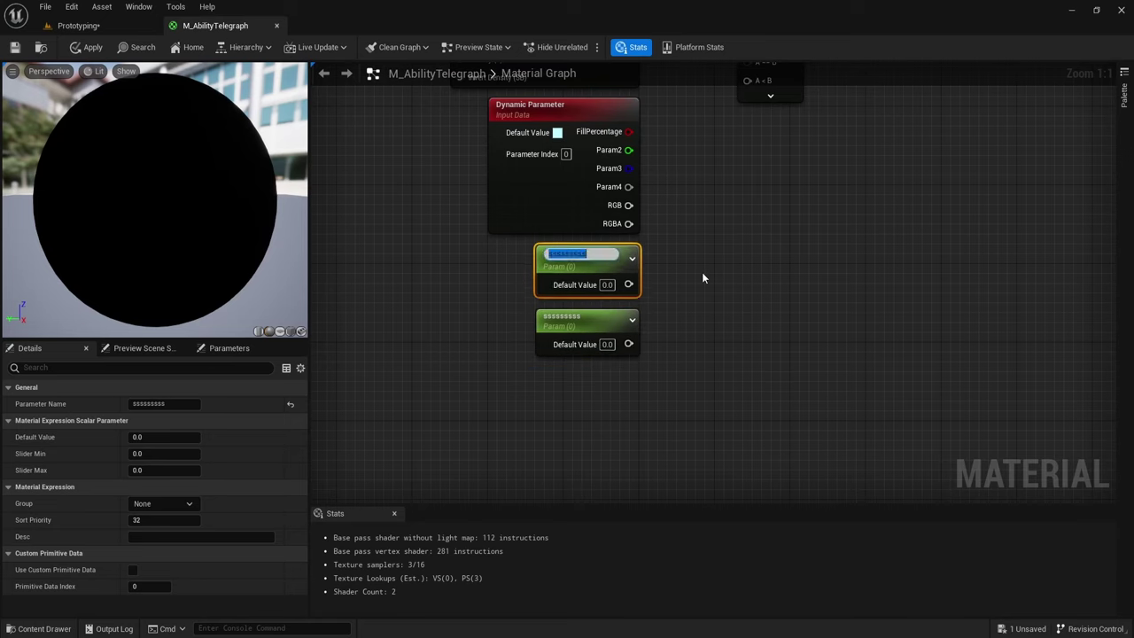
text(EmptySpaceOpacity)
key(Return)
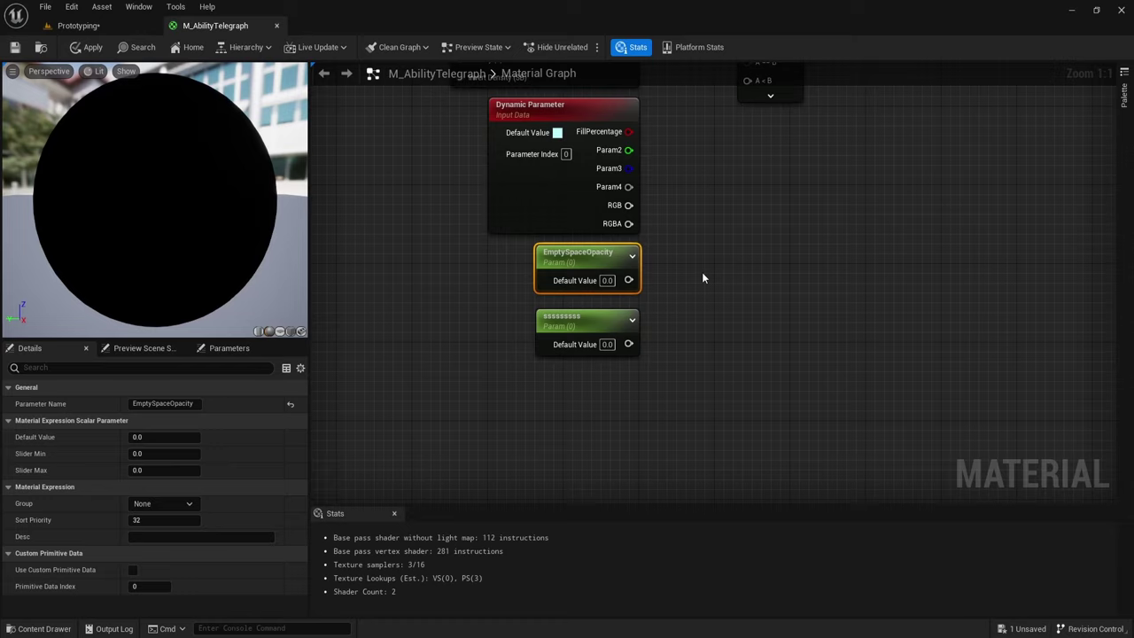
double_click(599, 317)
text(F)
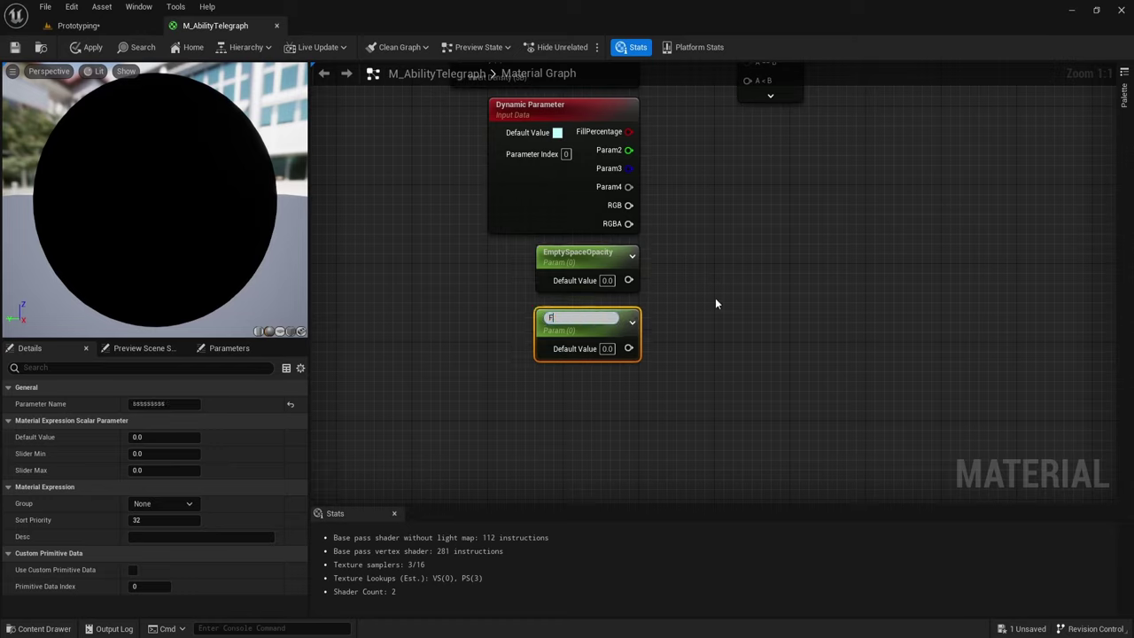
text(illedSpaceOpacity)
click(716, 303)
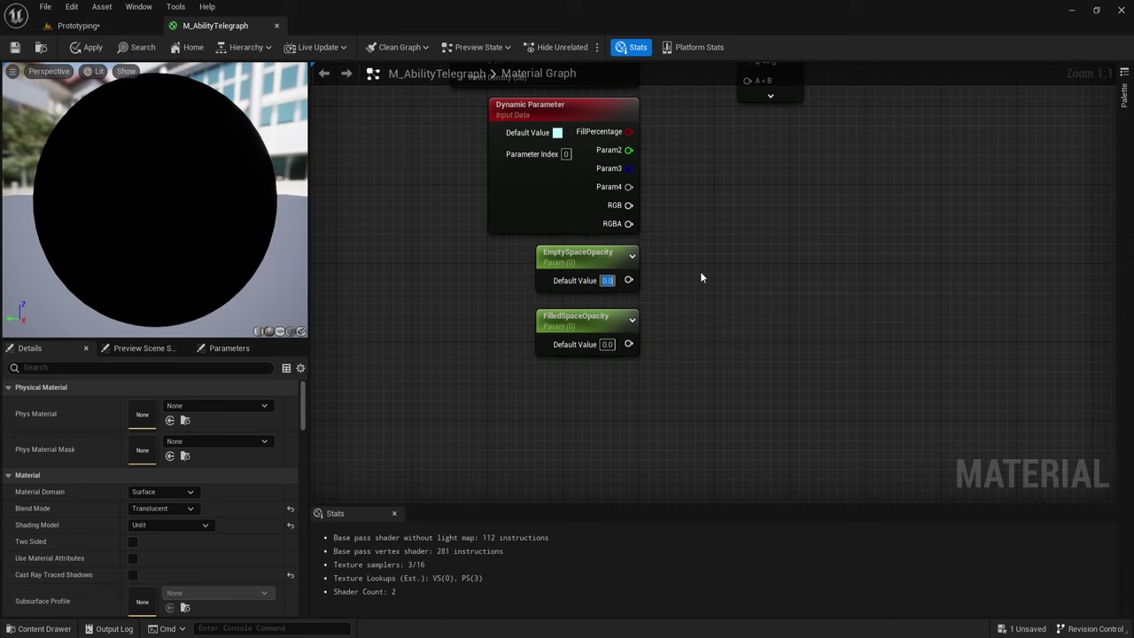
Step: Set the default value of EmptySpaceOpacity to 0.4 and of FilledSpaceOpacity to 0.8
text(0.4)
click(607, 344)
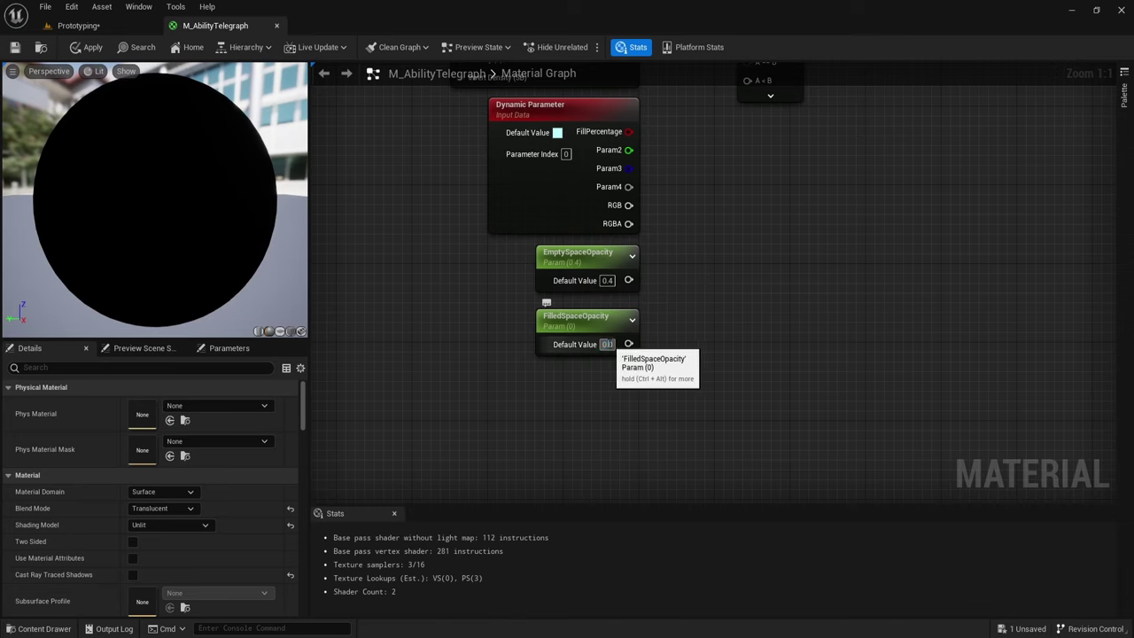
text(0.8)
click(705, 303)
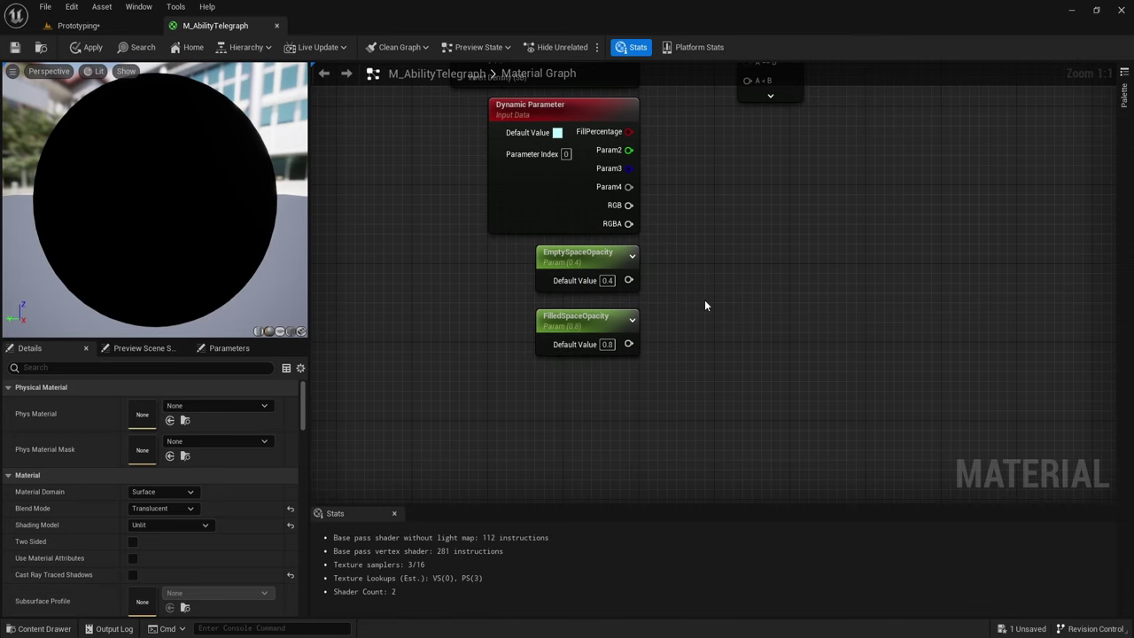
Step: Wire the If node: FillPercentage to B, EmptySpaceOpacity to A > B and A == B, FilledSpaceOpacity to A < B
right_drag(704, 300, 637, 423)
drag(560, 255, 682, 147)
right_drag(622, 297, 626, 281)
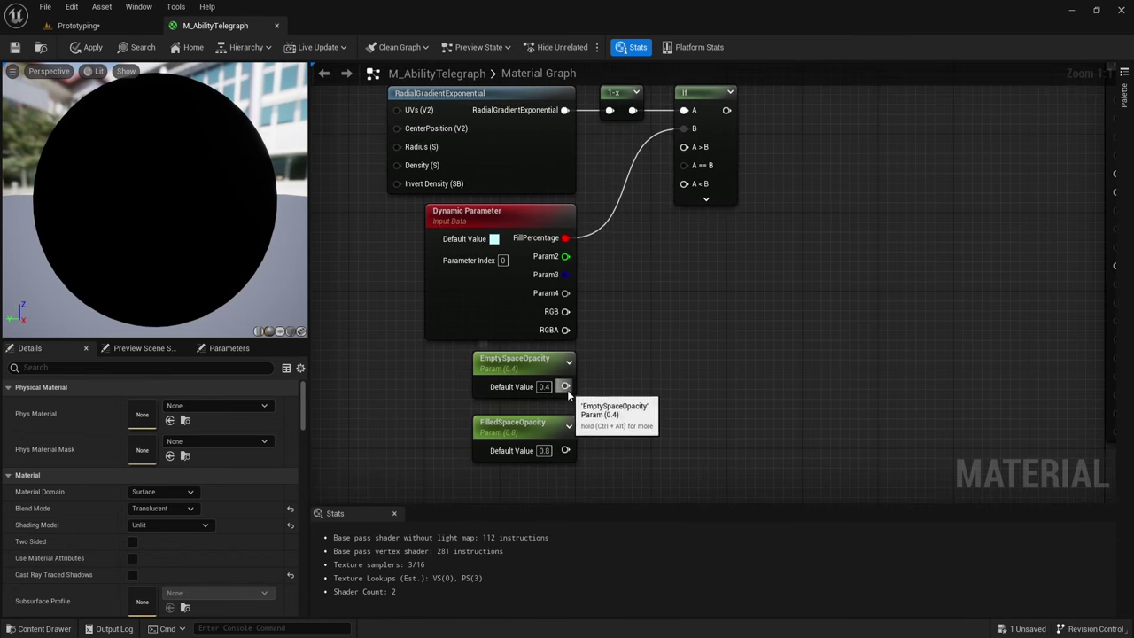
mouse_move(567, 390)
mouse_down()
mouse_move(687, 152)
mouse_move(568, 395)
mouse_up()
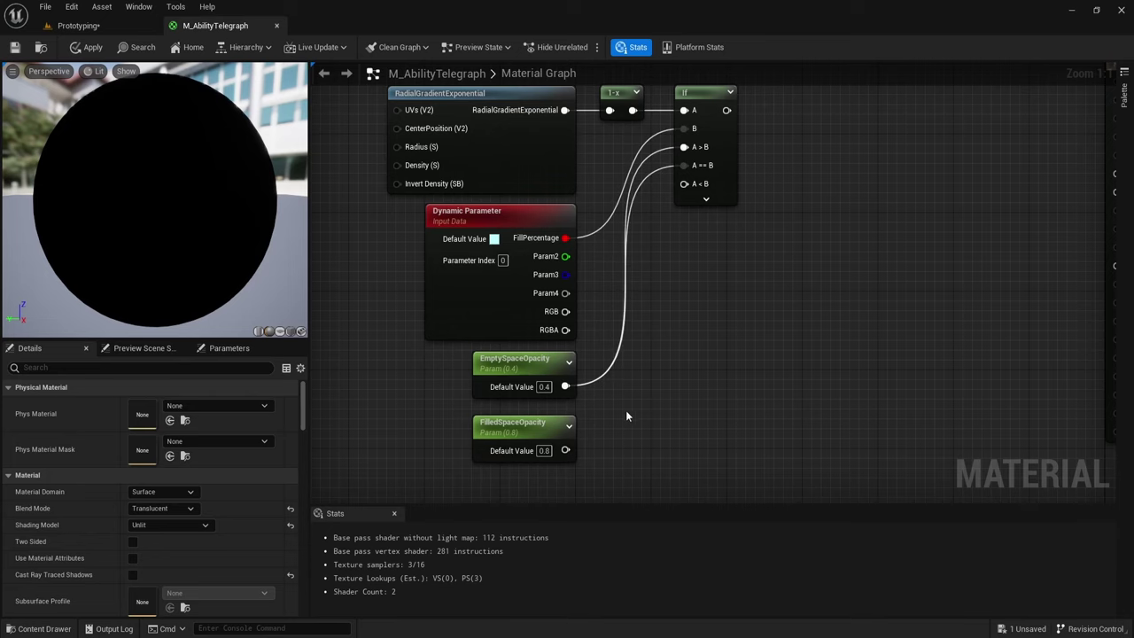
drag(565, 449, 692, 188)
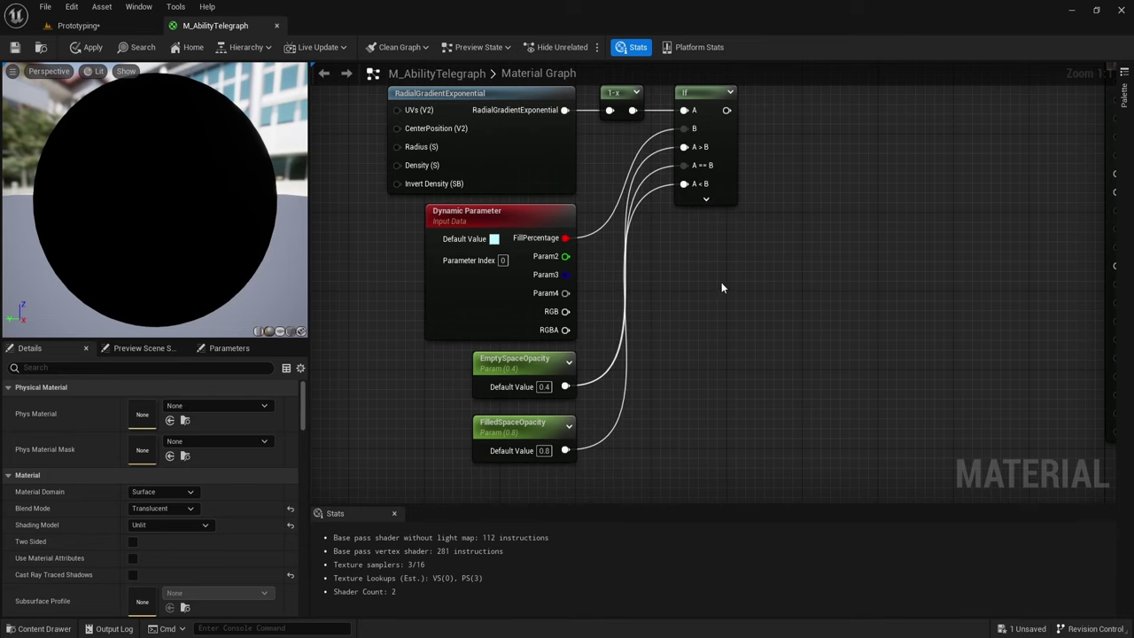
Step: Add a Particle Color node above the If node and feed its RGB output into a new Multiply node
key(Home)
right_click(572, 147)
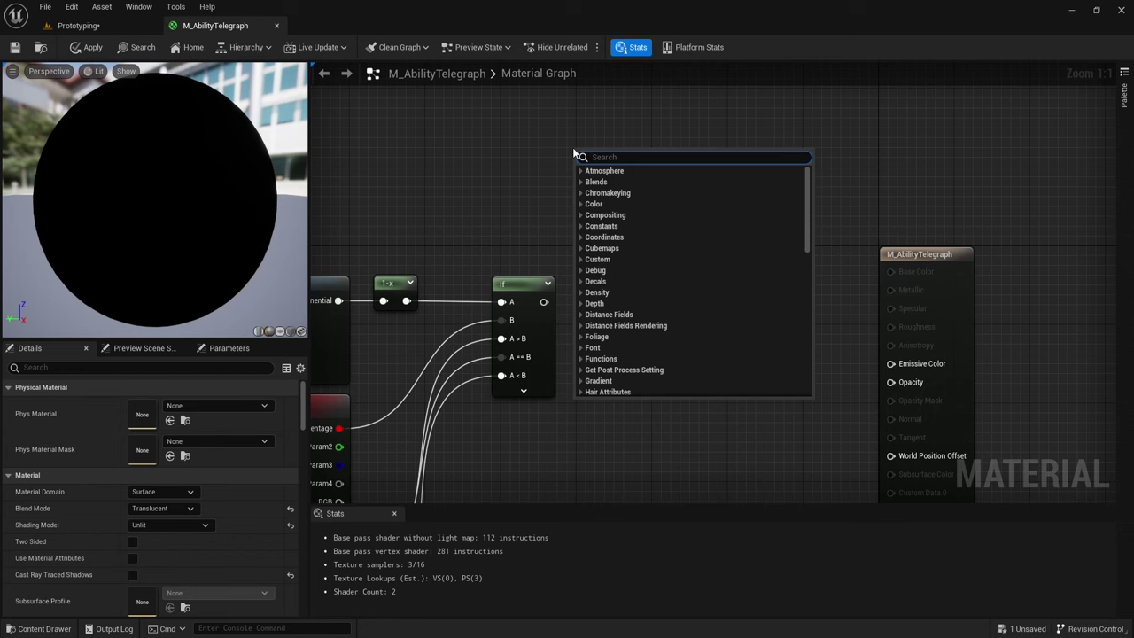
text(particle co)
key(Return)
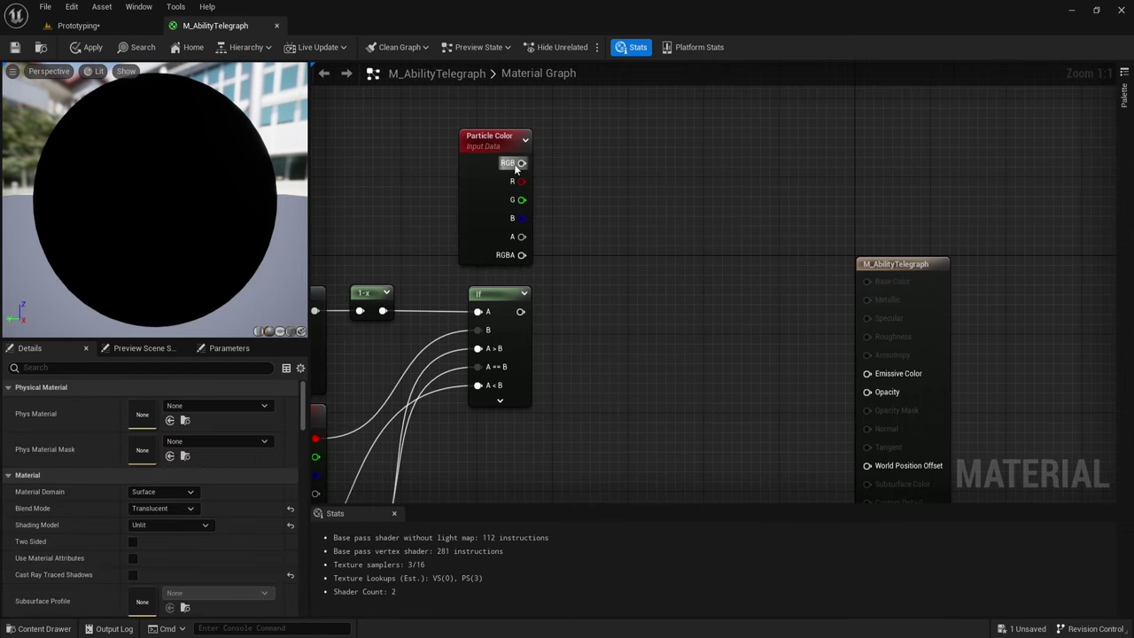
drag(520, 163, 654, 285)
text(multiply)
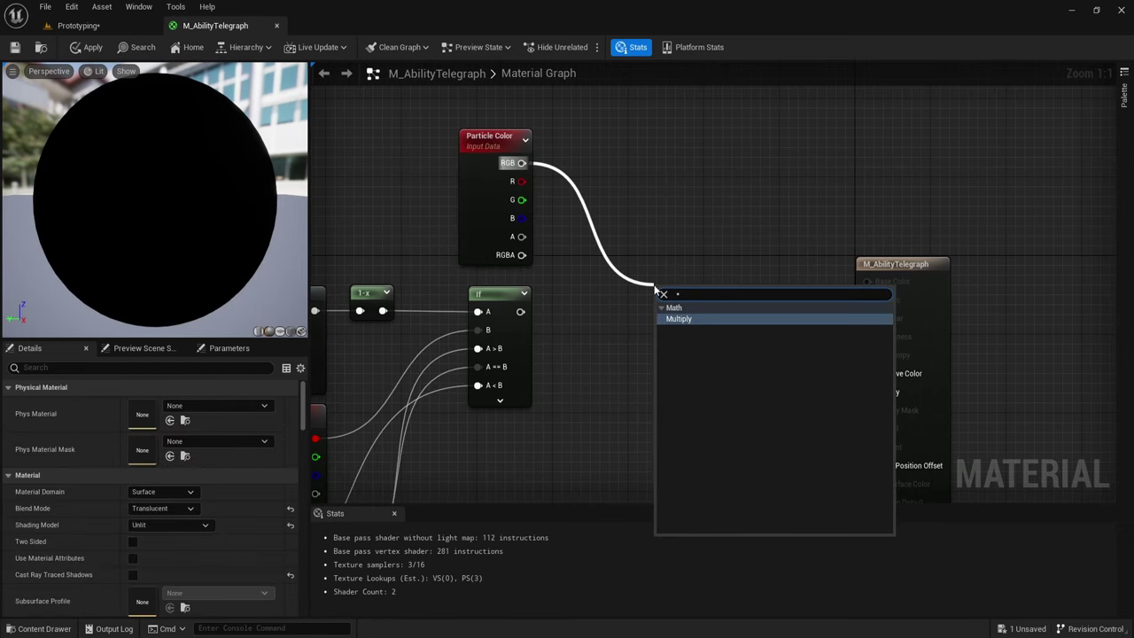
key(Return)
Step: Connect the If result through the Multiply node's B input to Emissive Color and preview the material on a plane
drag(519, 310, 867, 372)
click(743, 403)
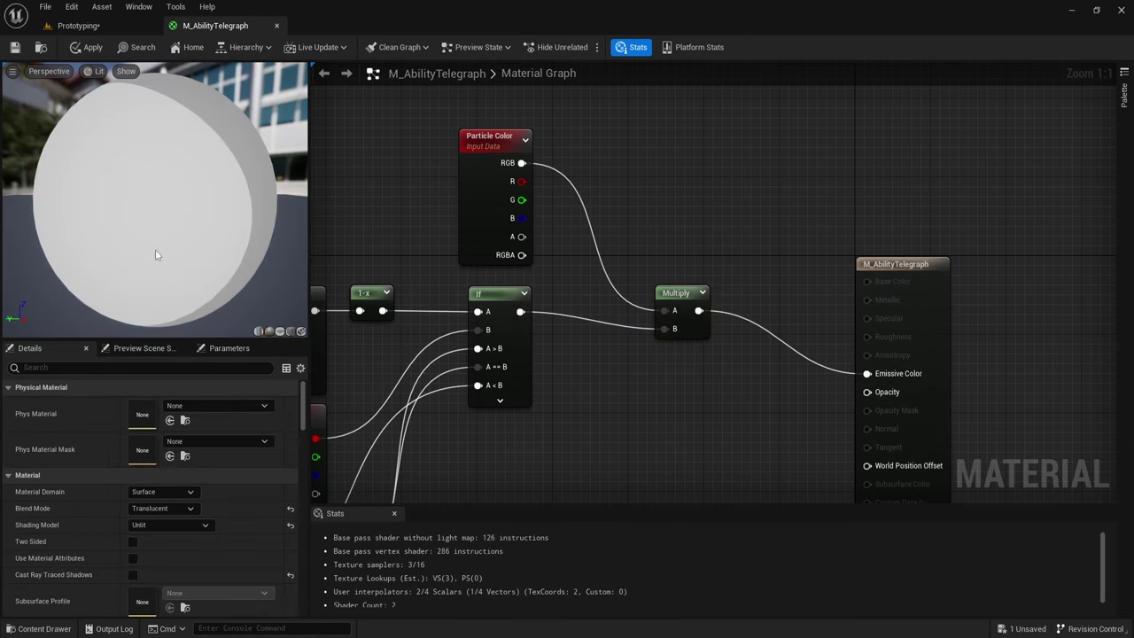
click(280, 331)
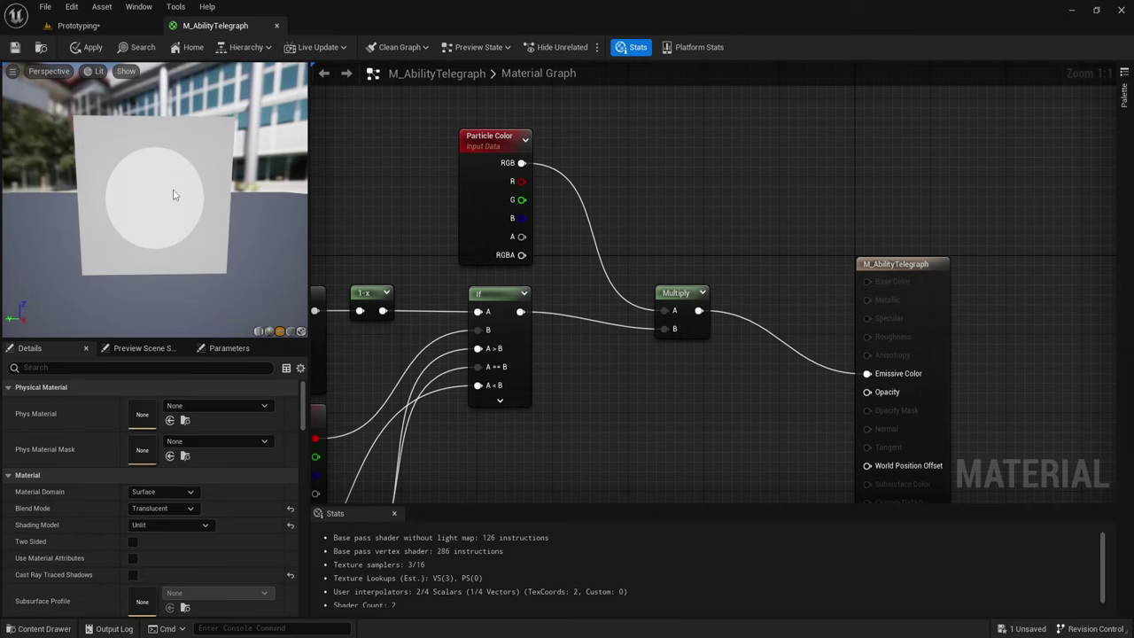
Step: Place a copy of the RadialGradientExponential node below the FilledSpaceOpacity parameter
scroll(666, 366, down, 2)
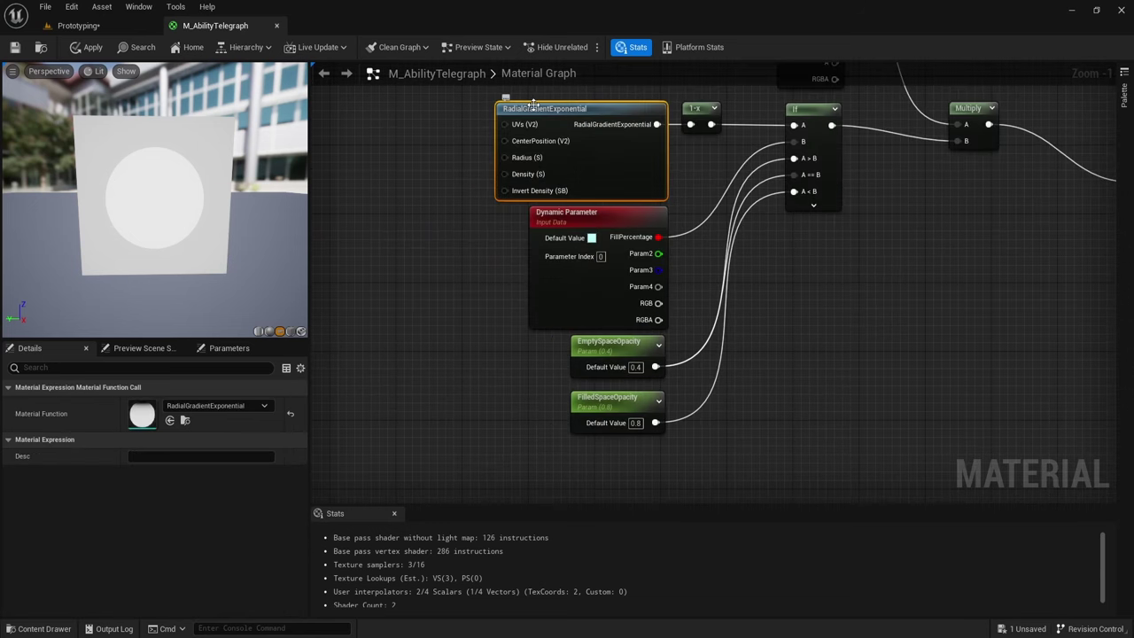
right_drag(504, 397, 511, 209)
click(518, 297)
key(ctrl+v)
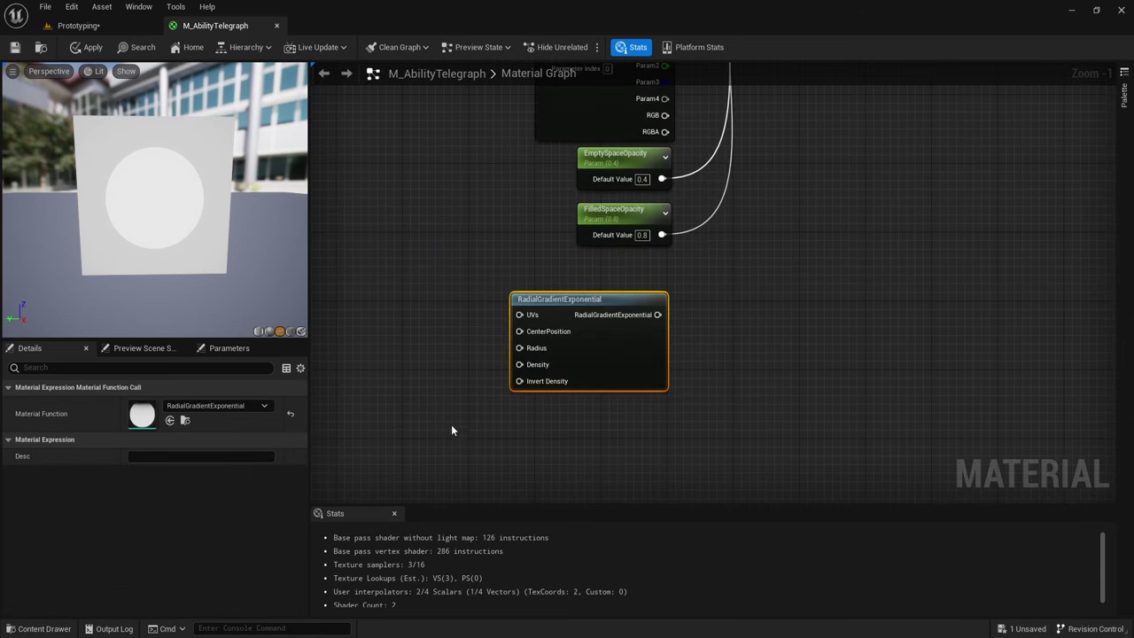
Step: Add two Constant nodes beside the copied RadialGradientExponential and connect them to its Radius and Density inputs
right_drag(493, 288, 602, 269)
scroll(534, 304, up, 1)
click(534, 304)
key(1)
click(519, 297)
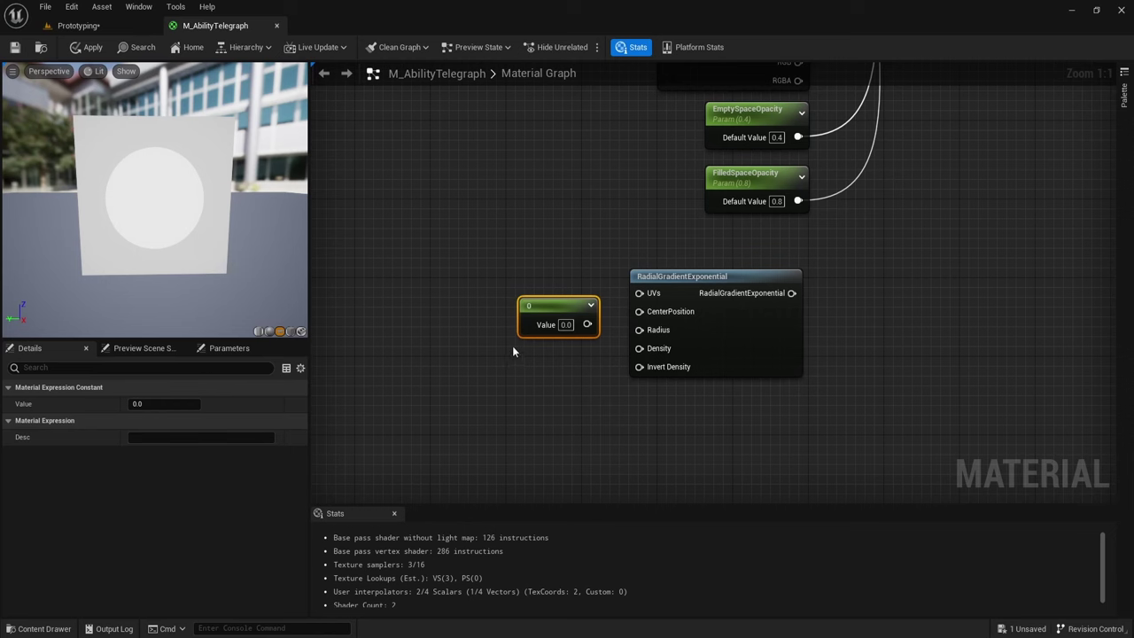
click(512, 352)
click(563, 414)
drag(587, 324, 645, 337)
drag(582, 373, 639, 348)
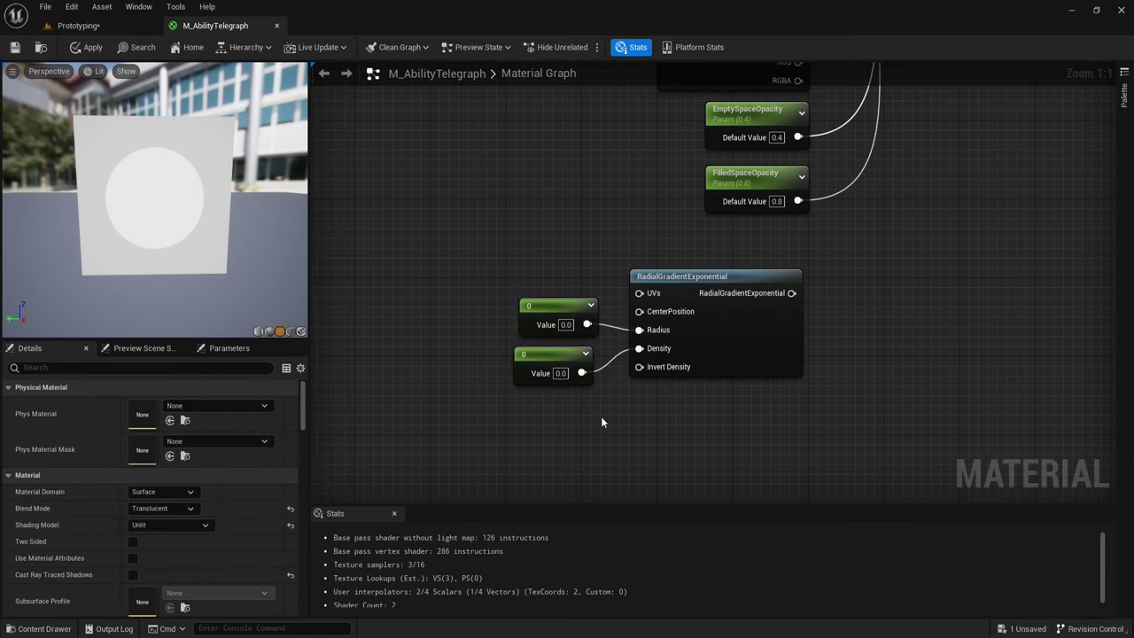
Step: Set the Constant feeding the copied RadialGradientExponential's Radius to 0.5 and the one feeding Density to 100
text(0.5)
key(Return)
click(560, 373)
text(100)
key(Return)
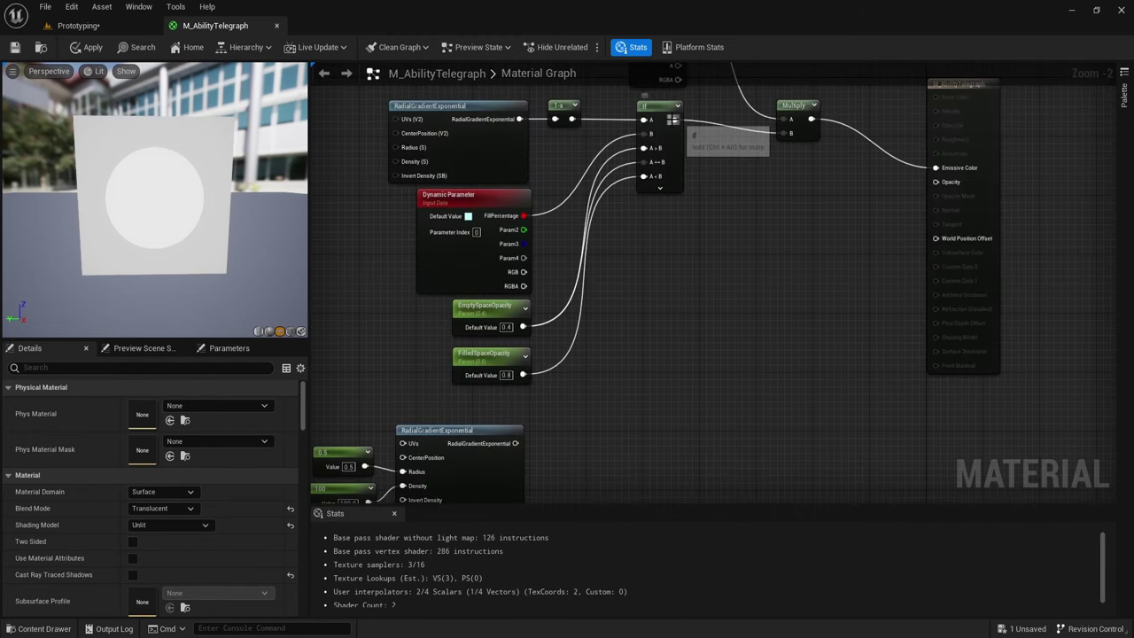
Step: Multiply the If result by the copied RadialGradientExponential output in a new Multiply node
drag(674, 120, 733, 219)
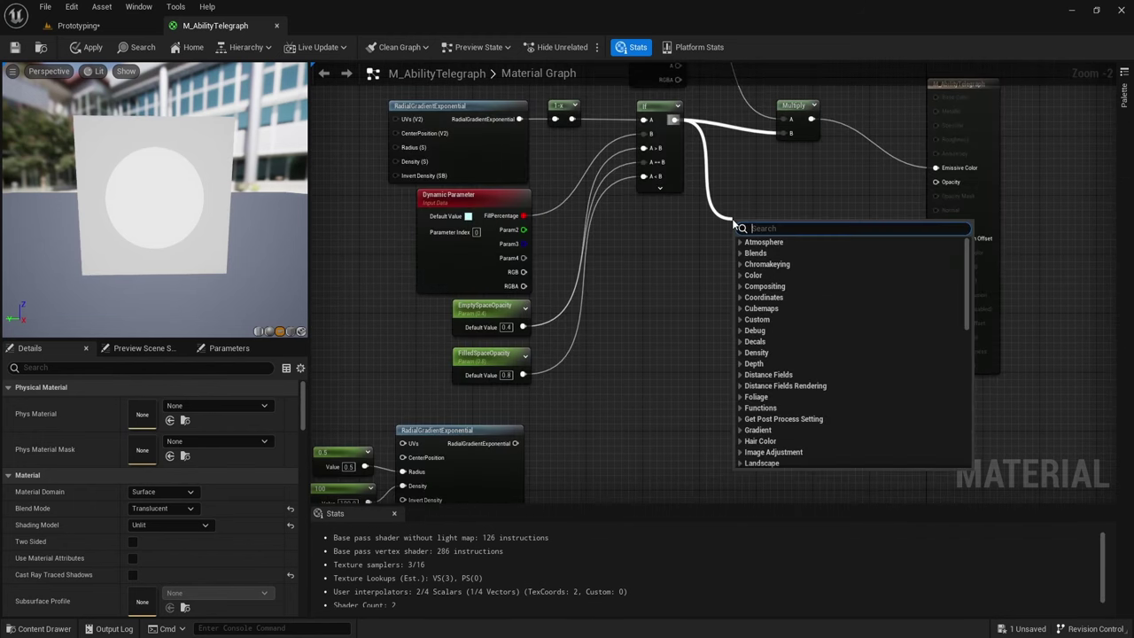
text(mul)
key(Return)
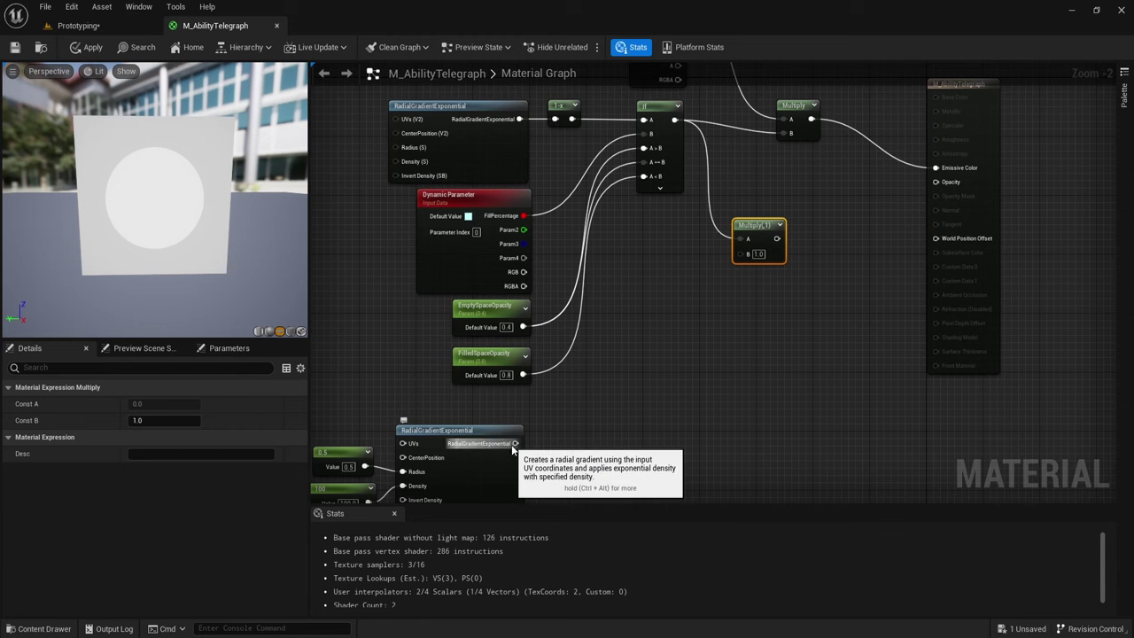
drag(515, 442, 747, 256)
click(744, 313)
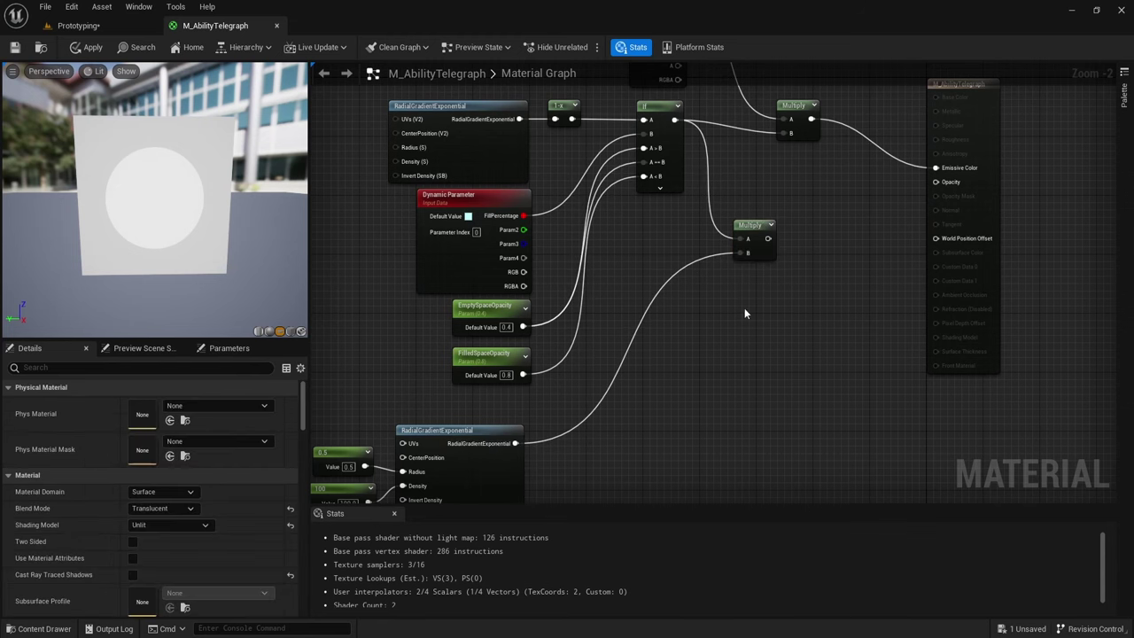
Step: Multiply that product by the Particle Color alpha in another Multiply node and connect the result to Opacity
scroll(825, 237, up, 1)
drag(636, 345, 694, 326)
text(multiply)
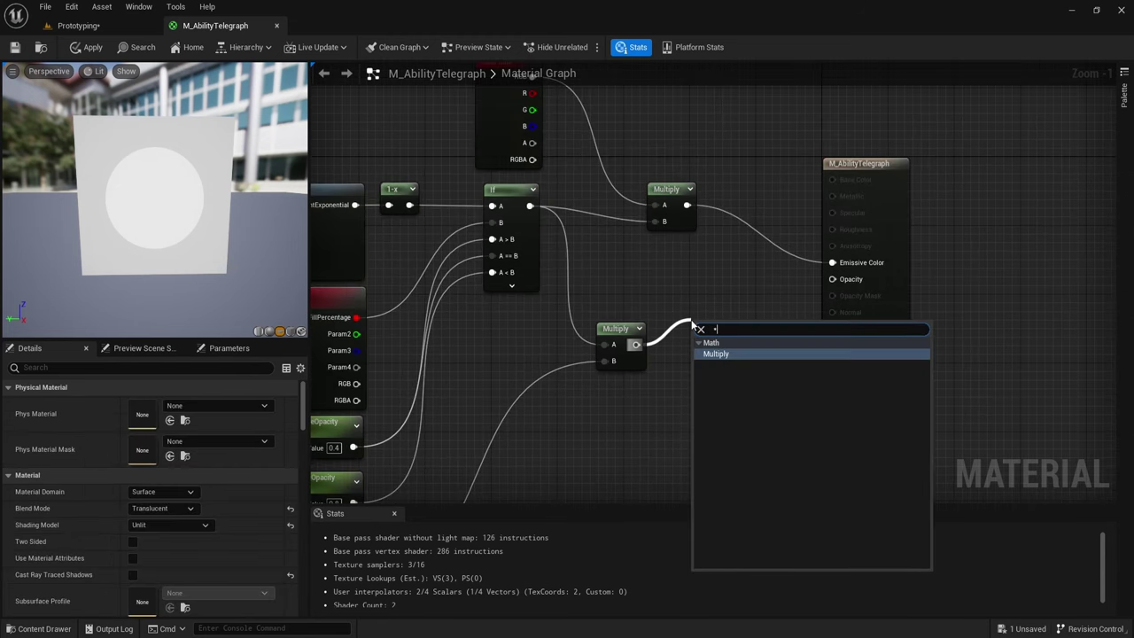
key(Return)
drag(531, 142, 636, 345)
key(q)
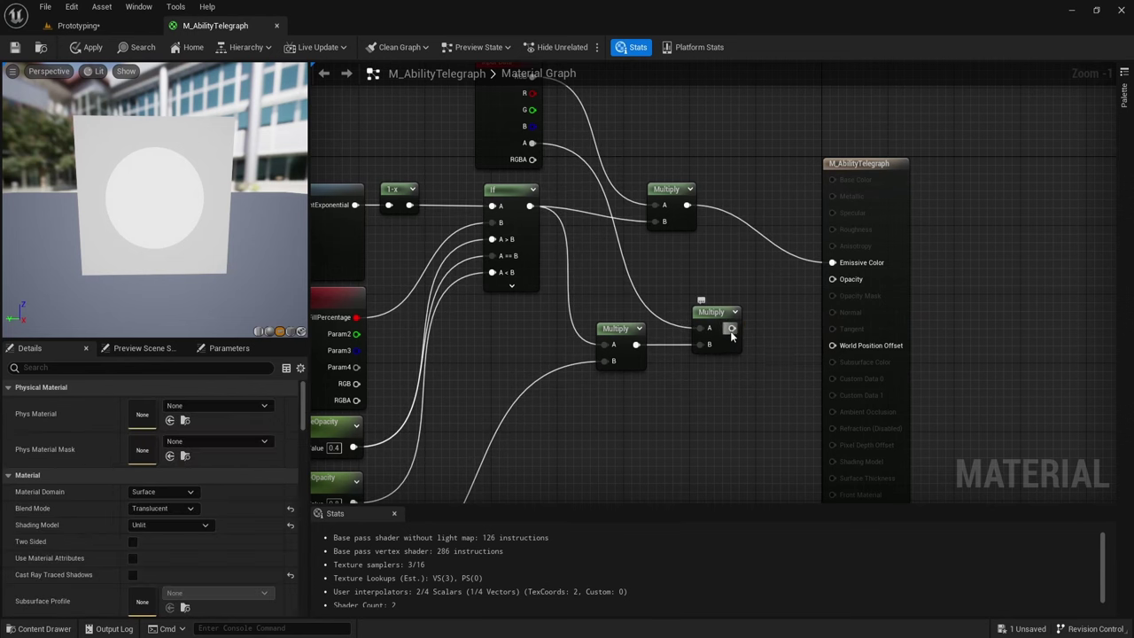
drag(732, 328, 832, 279)
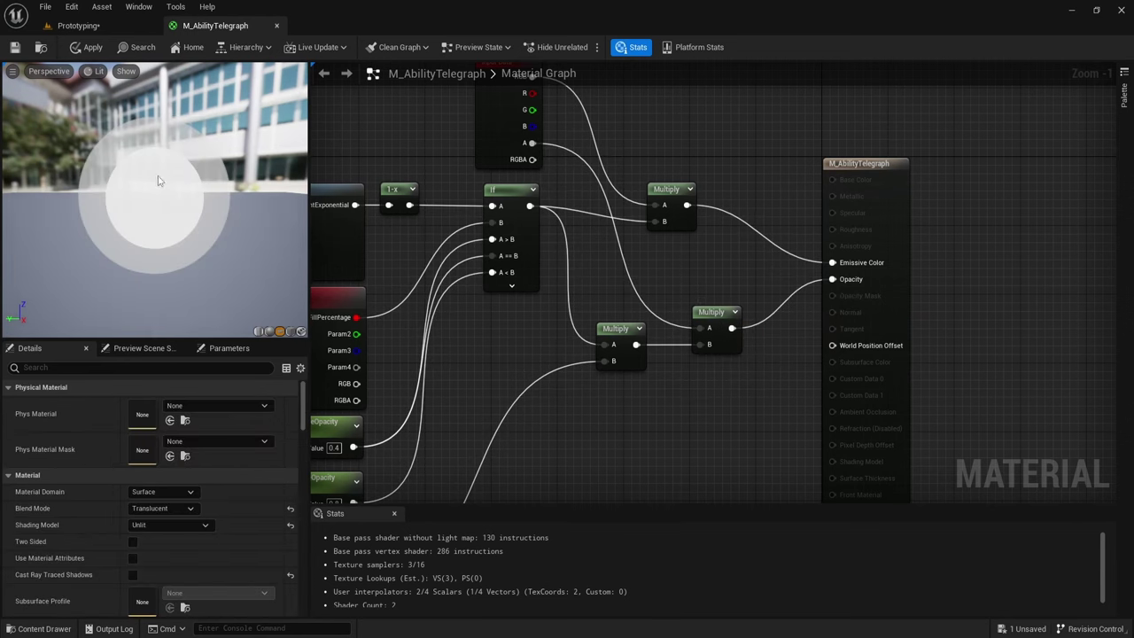
Step: Preview the upper RadialGradientExponential node's output on its own to examine the gradient behind the fill
scroll(748, 383, down, 2)
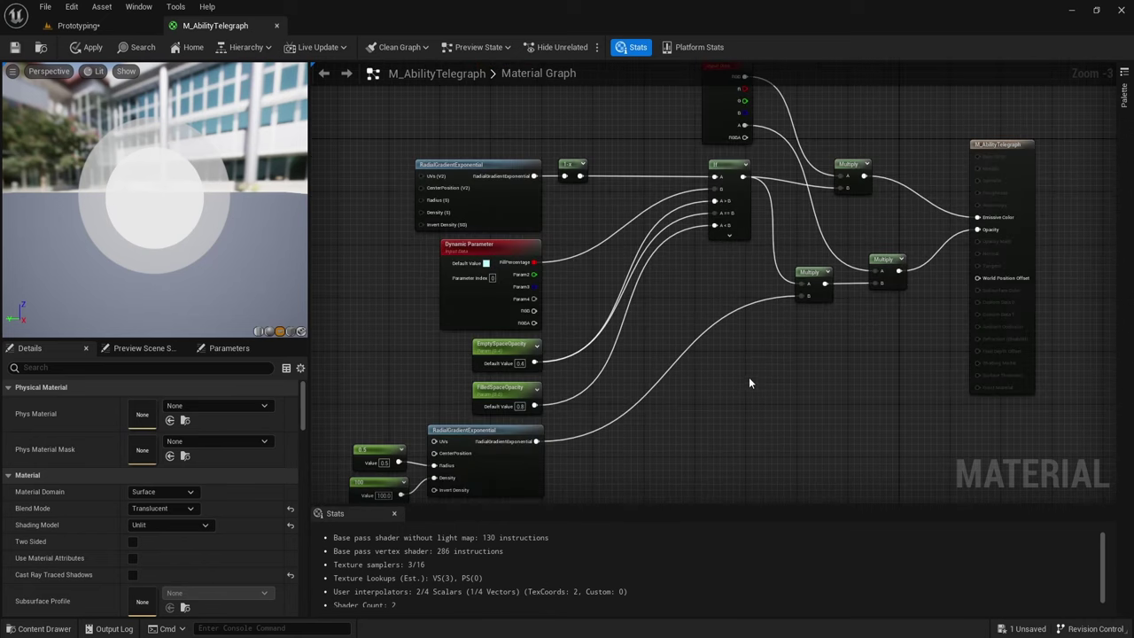
right_click(529, 170)
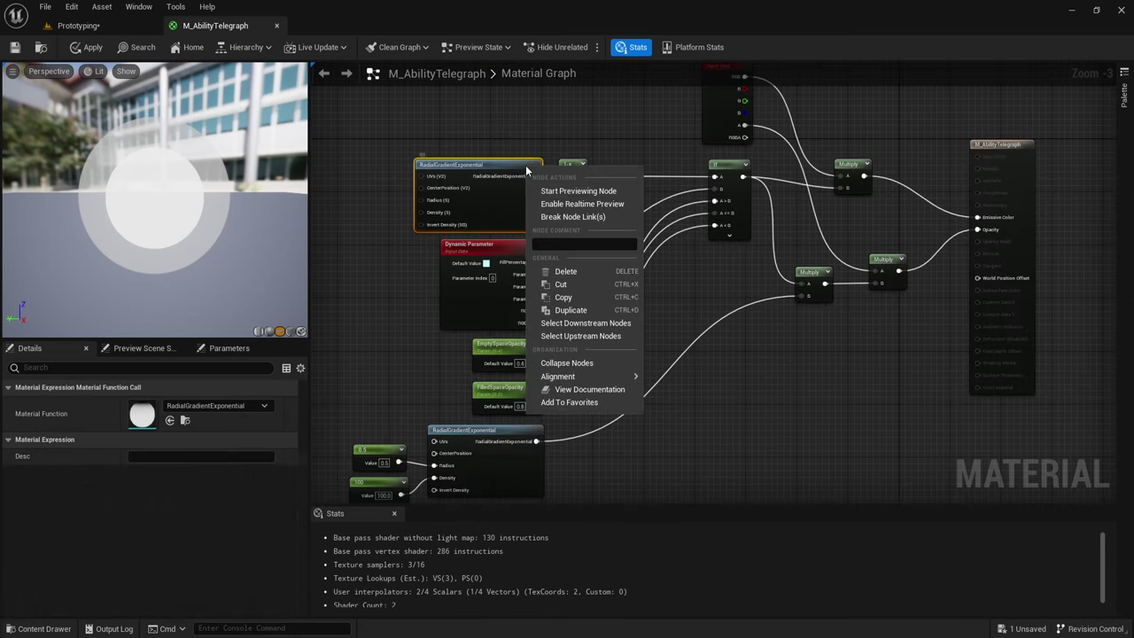
click(572, 191)
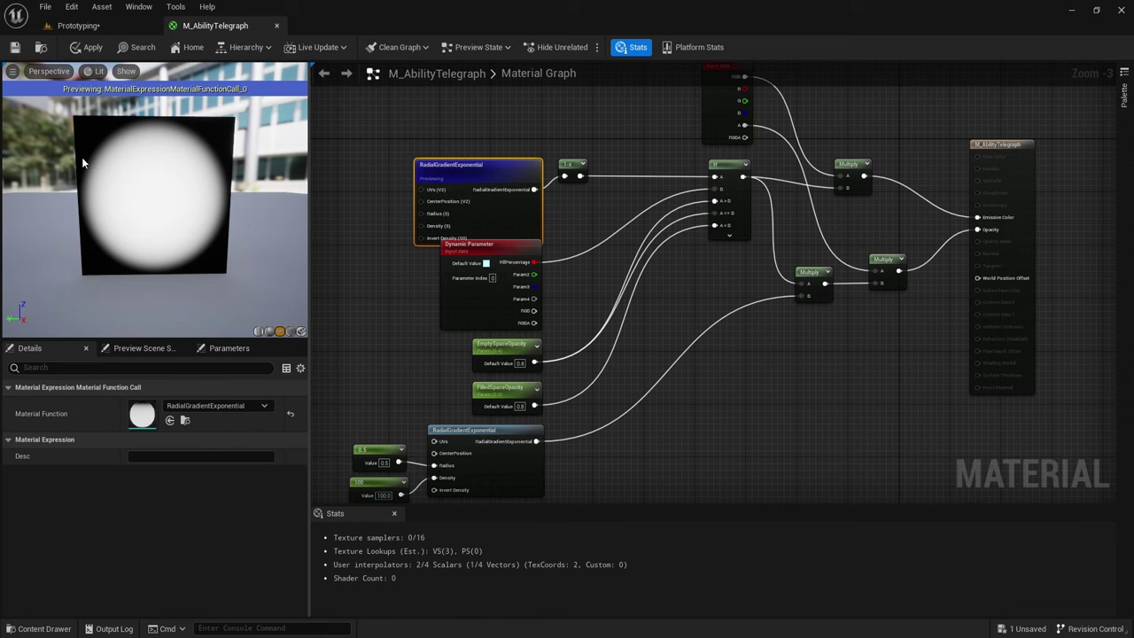
right_click(563, 170)
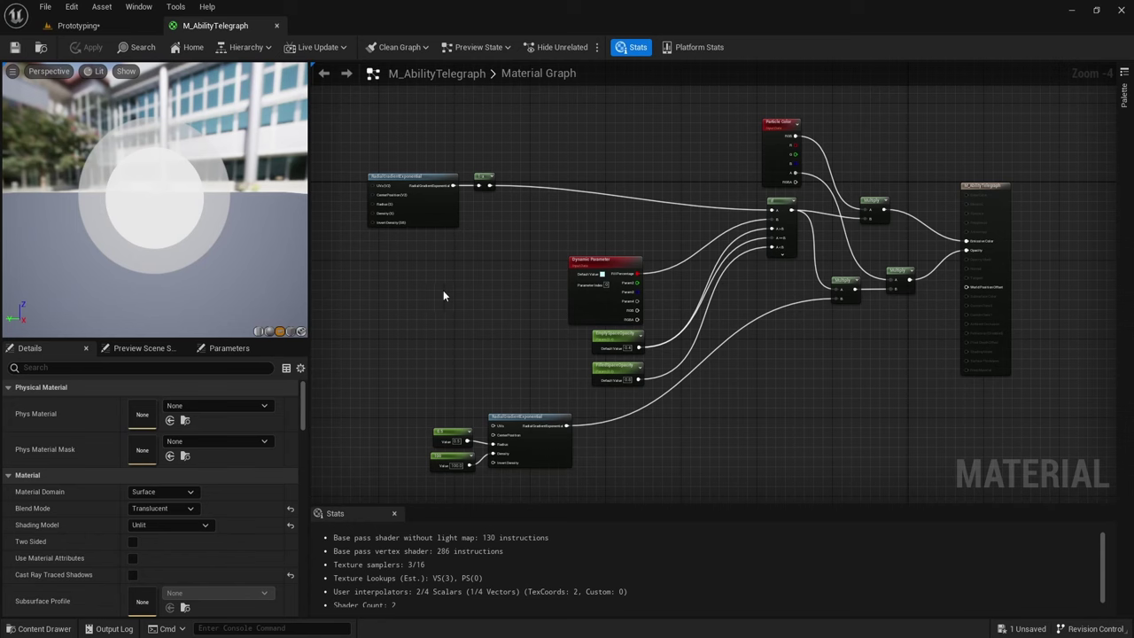
Step: Add a LinearGradient node below the upper RadialGradientExponential node
right_click(402, 263)
text(linear gra)
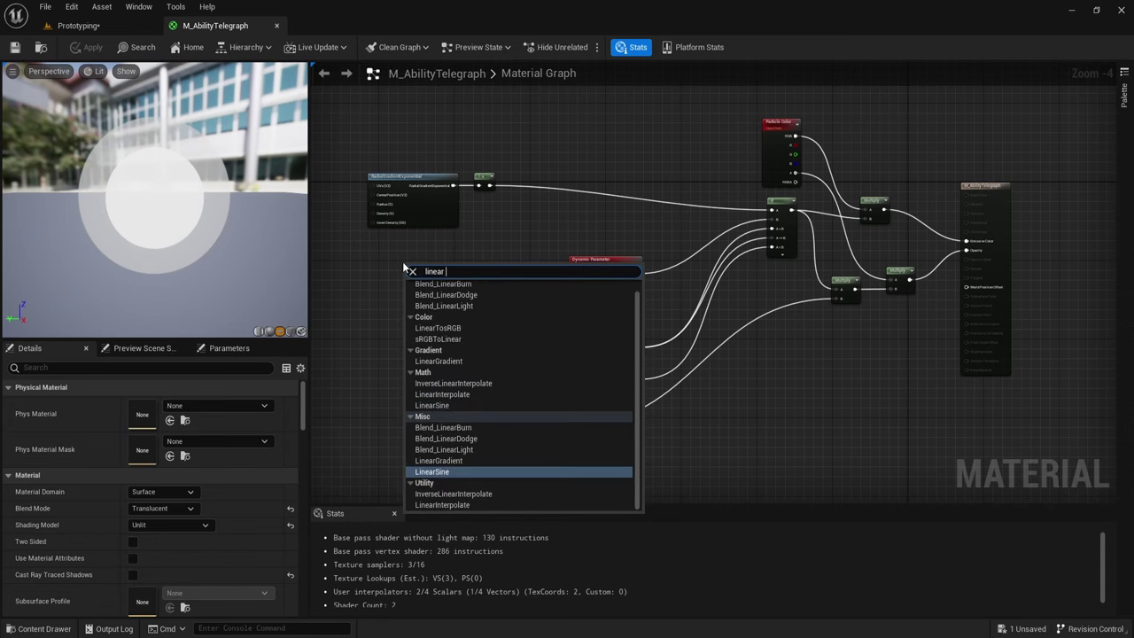
key(Return)
Step: Connect the 1-x output to the True input of a new StaticSwitchParameter named IsCircleArea
scroll(418, 183, up, 3)
drag(543, 190, 588, 253)
text(switch param)
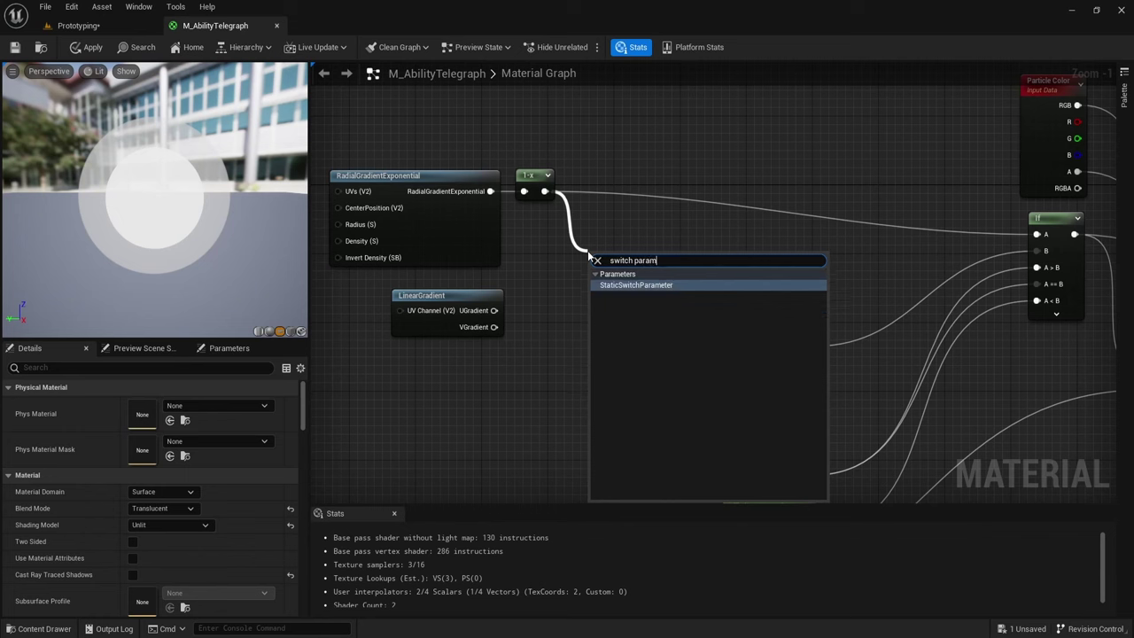
key(Return)
text(Is)
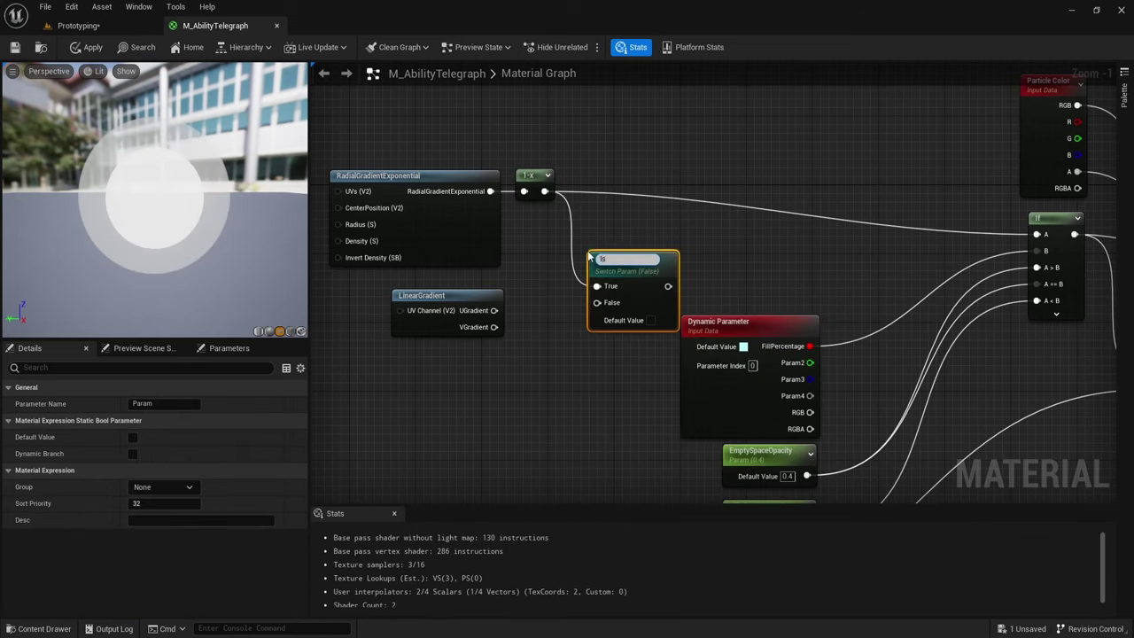
text(CircleArea)
Step: Connect LinearGradient's UGradient to the IsCircleArea False input and the switch output to the If node's A input
click(515, 313)
drag(492, 311, 598, 268)
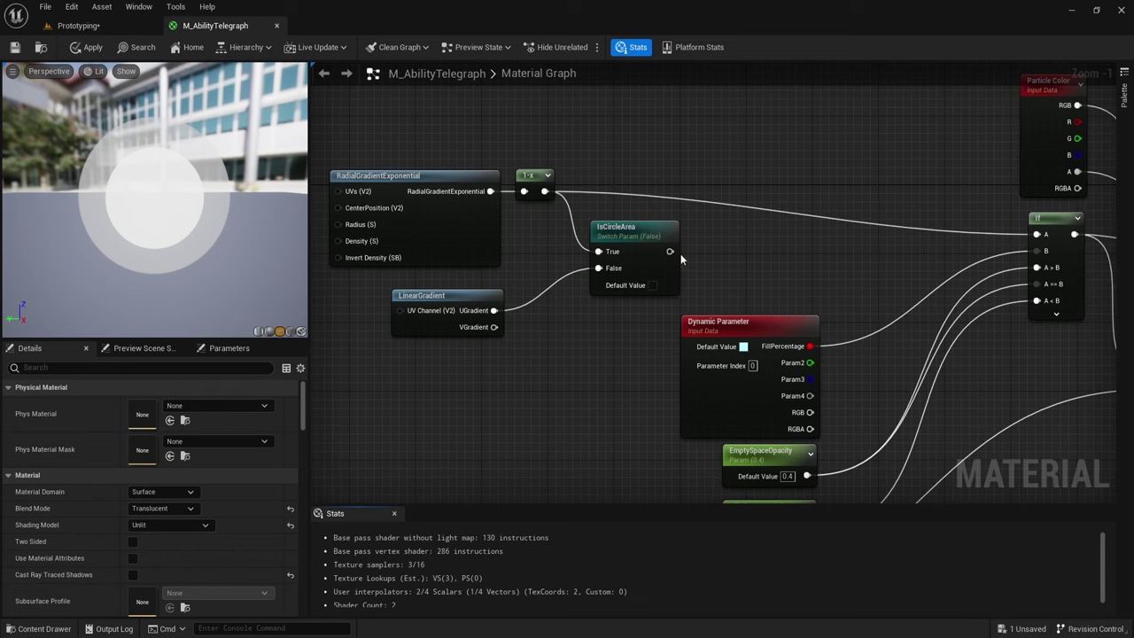
drag(670, 250, 1034, 234)
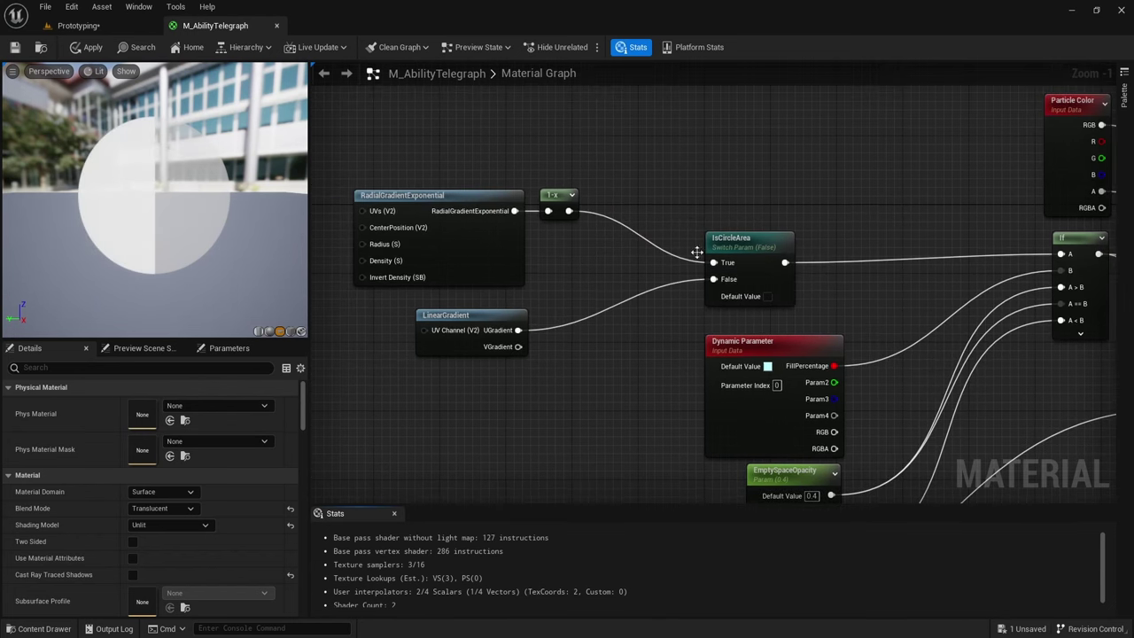
Step: Switch the IsCircleArea default value on and back off to compare the circular and linear fills in the preview
click(767, 296)
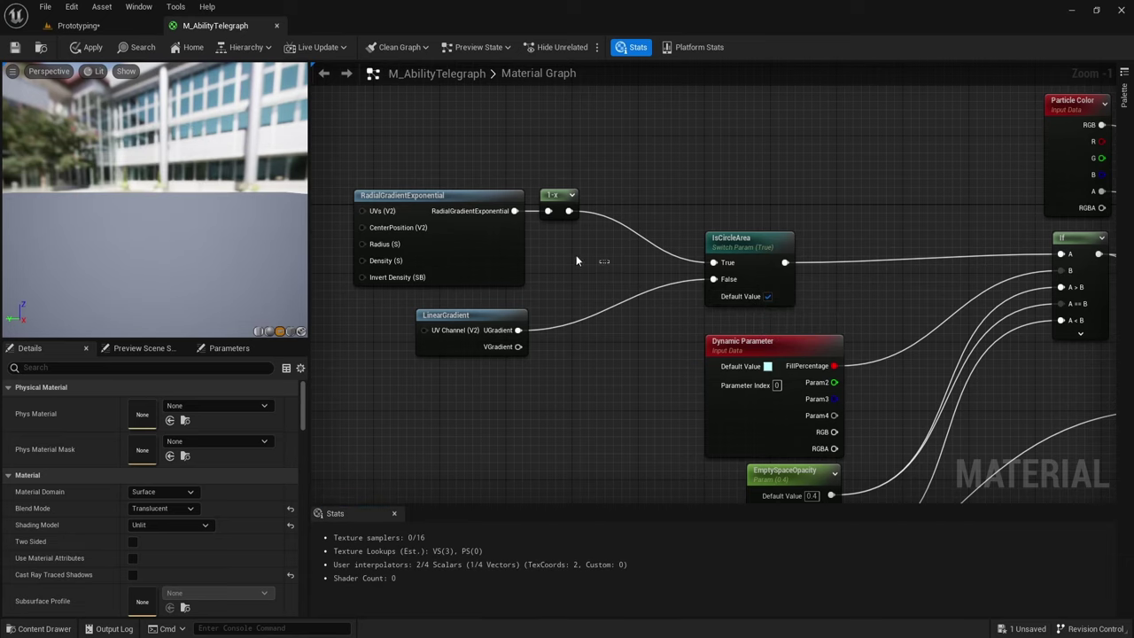
drag(576, 254, 422, 213)
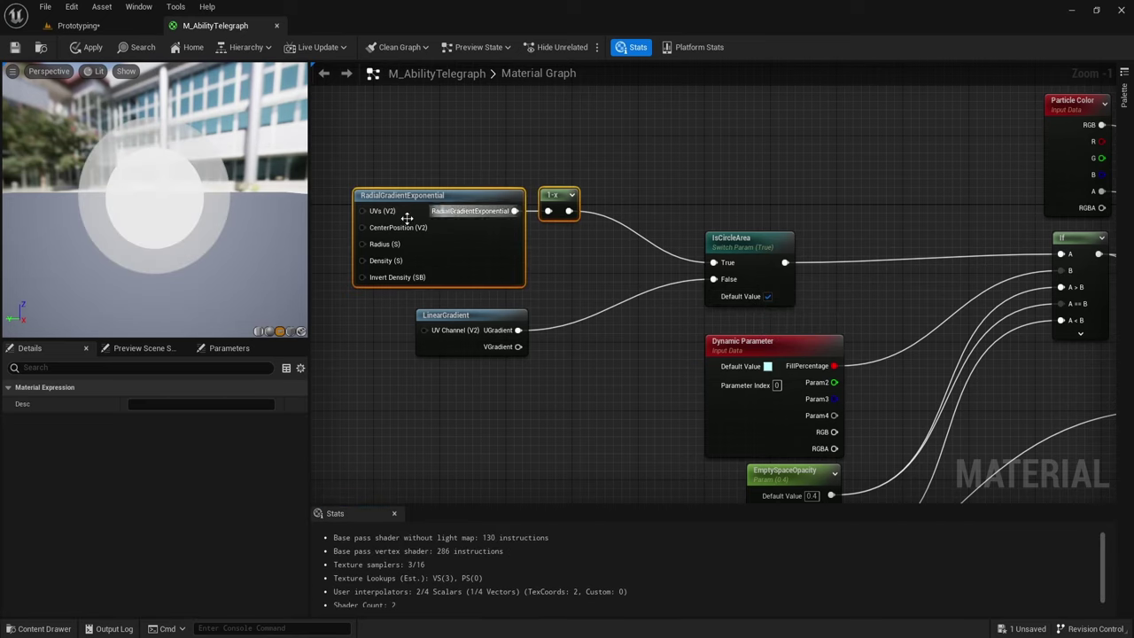
click(753, 316)
click(767, 296)
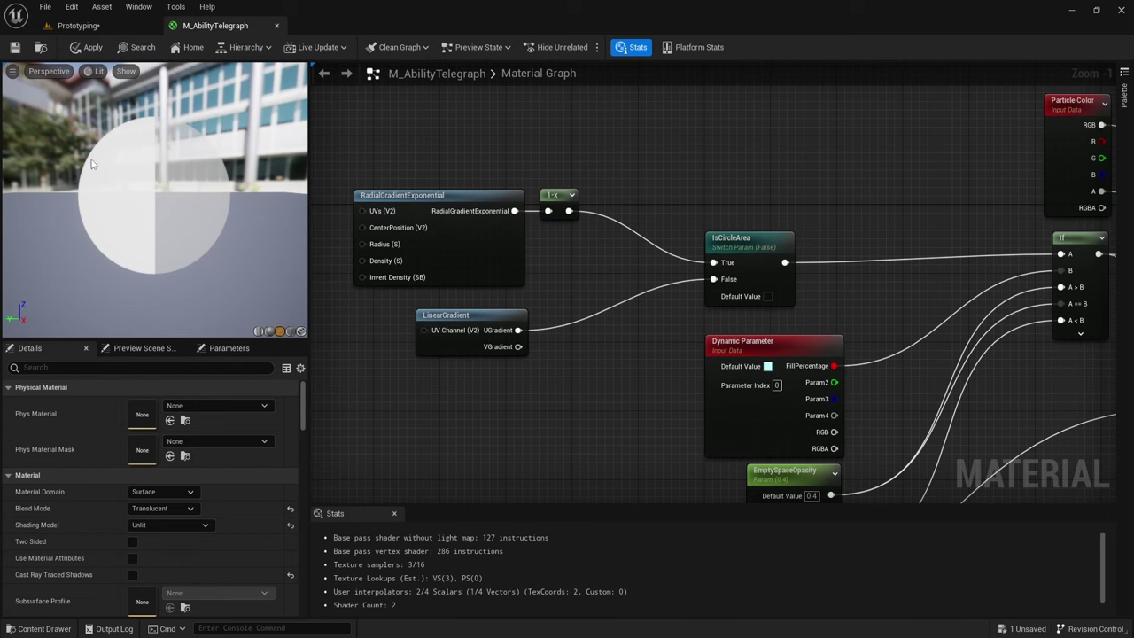
Step: Copy the IsCircleArea switch and place the copy beside the lower RadialGradientExponential node
drag(667, 147, 717, 221)
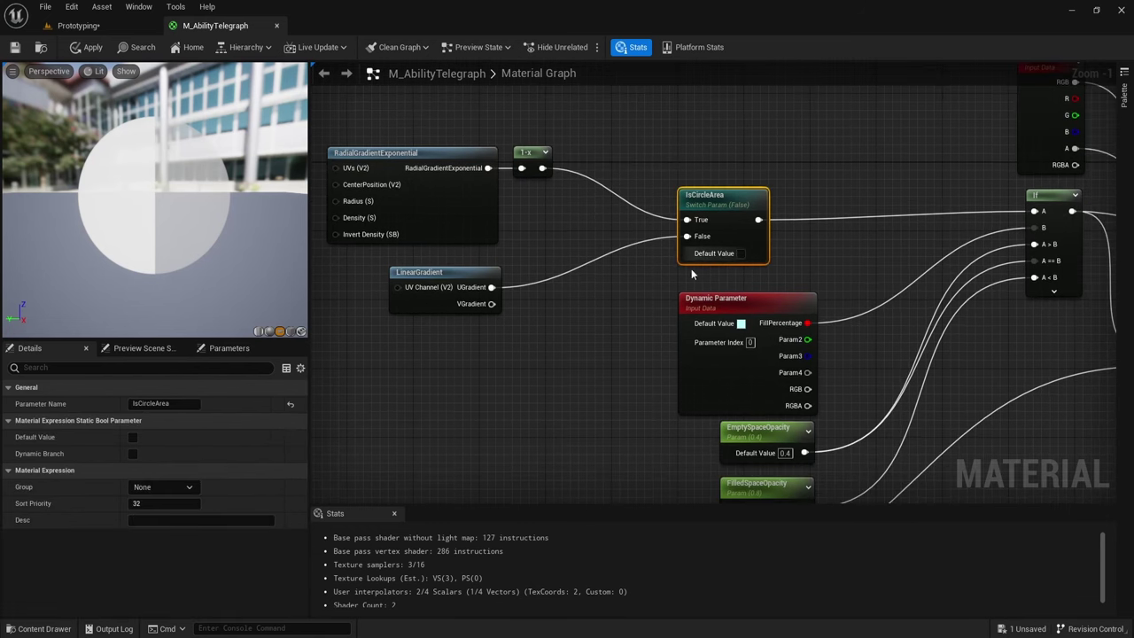
right_drag(625, 406, 560, 169)
click(682, 333)
key(ctrl+v)
click(615, 309)
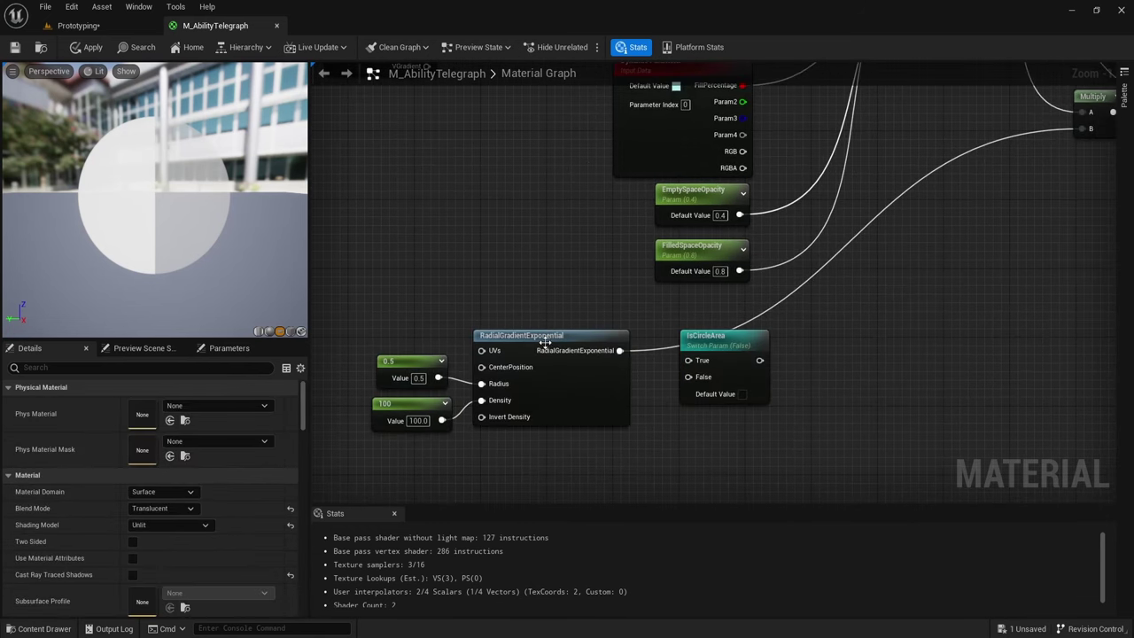
Step: Connect the lower RadialGradientExponential to the copied switch's True input and a new Constant to its False input
drag(619, 351, 688, 359)
right_drag(697, 395, 673, 335)
click(572, 356)
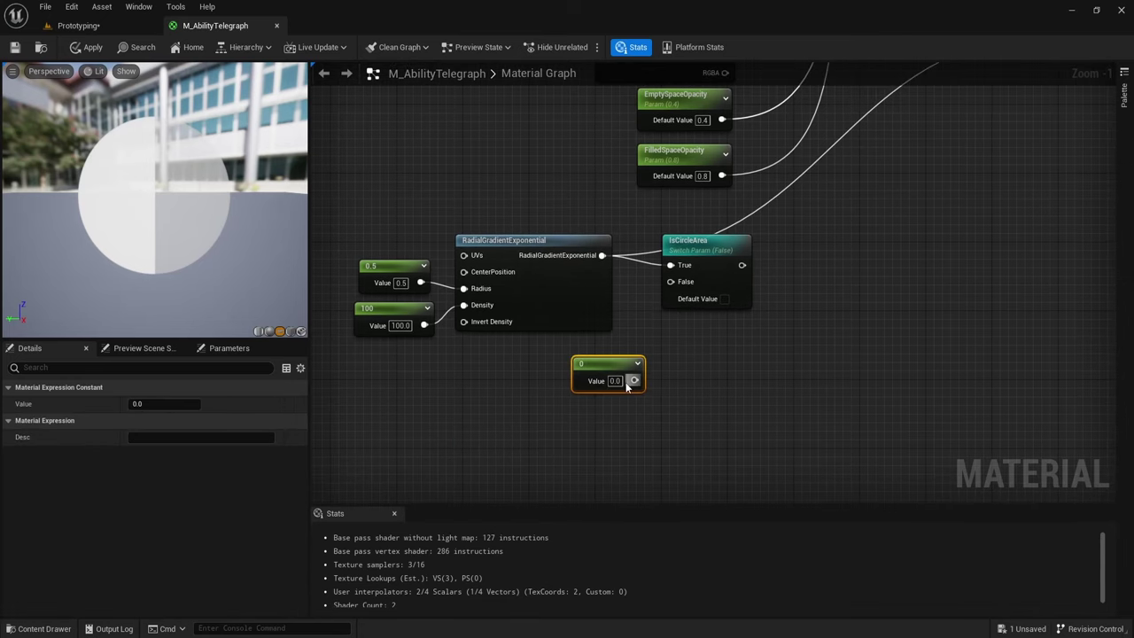
drag(607, 360, 671, 282)
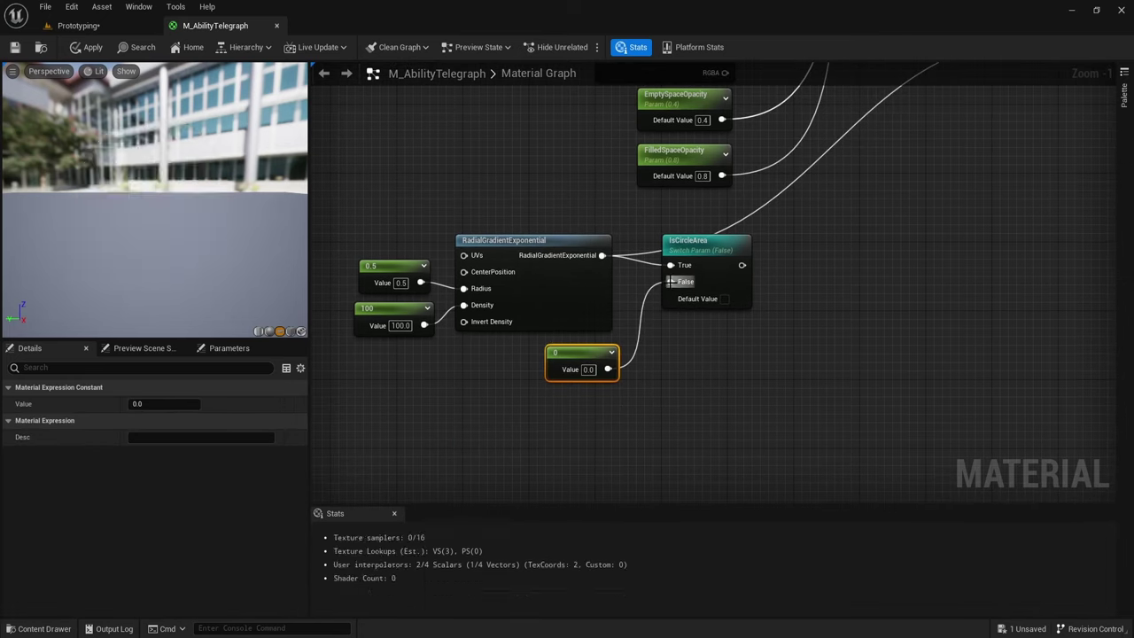
Step: Connect the copied IsCircleArea output to the lower Multiply's B input and set the False Constant to 1
click(646, 418)
right_drag(846, 308, 567, 457)
drag(459, 414, 784, 182)
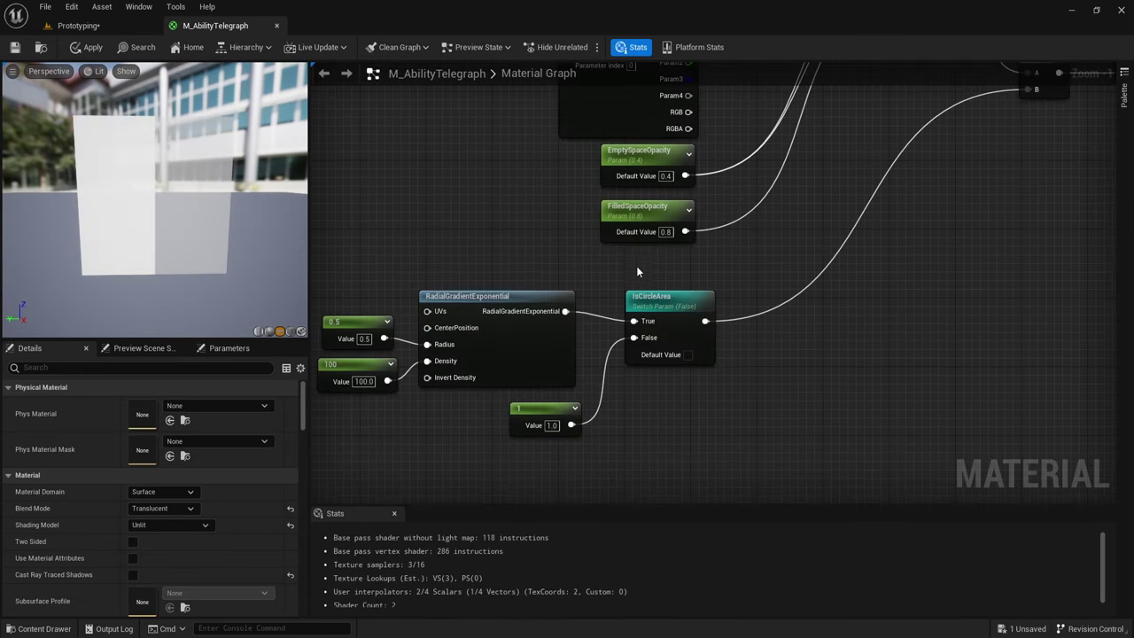
Step: Enable the default value of the IsCircleArea switch beside the lower RadialGradientExponential node
drag(636, 266, 736, 359)
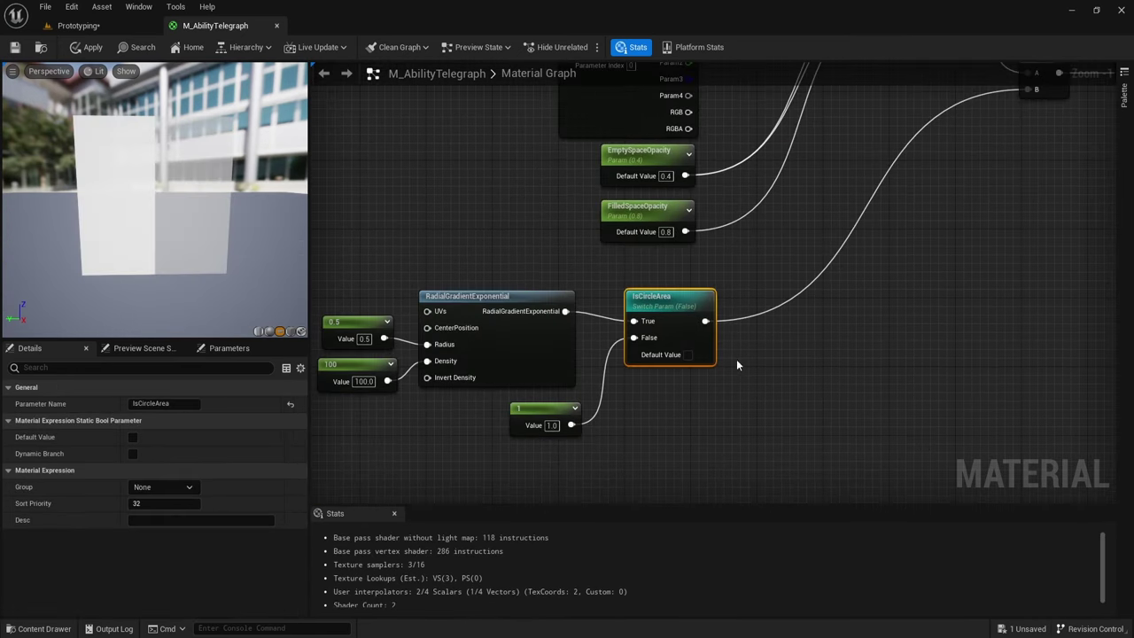
click(733, 370)
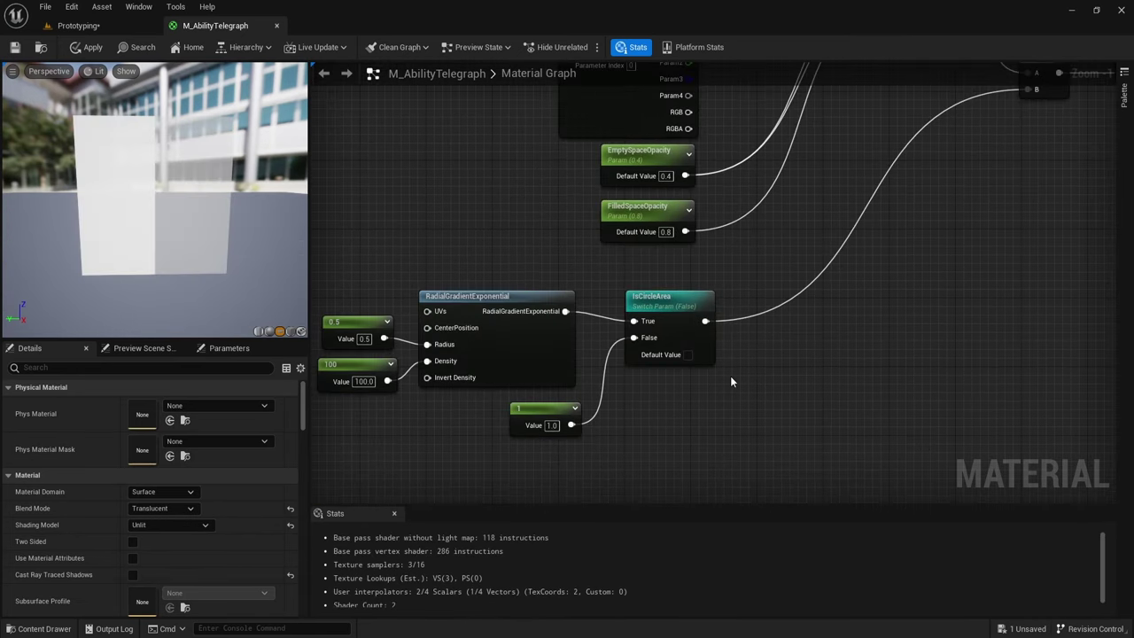
click(688, 354)
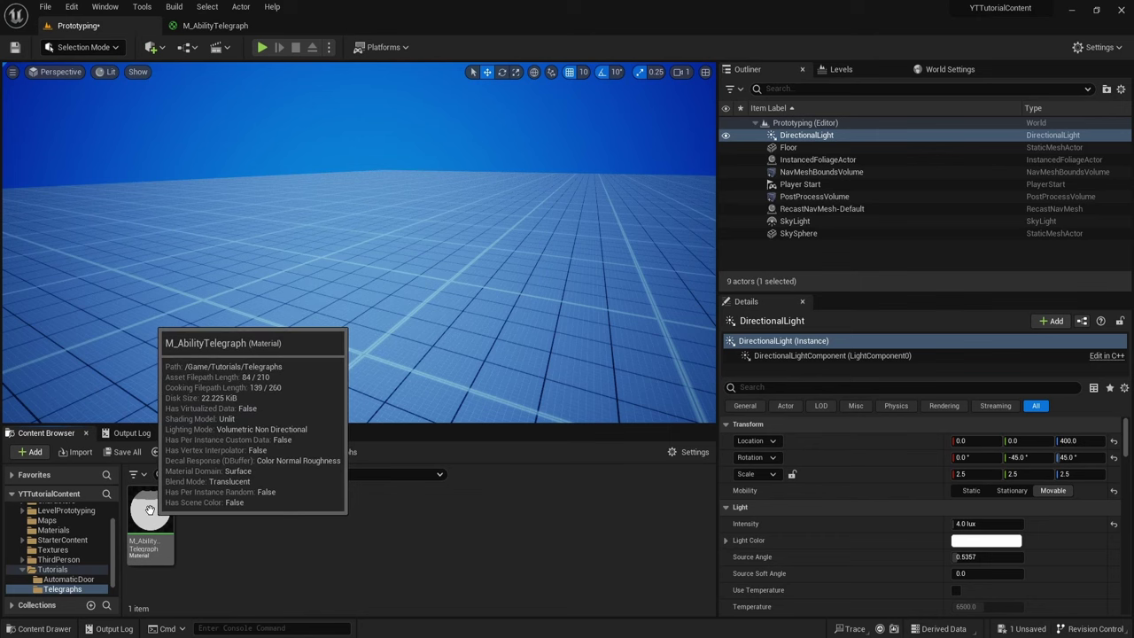
Step: Create a material instance of M_AbilityTelegraph in the Telegraphs folder and name it MI_AbilityTelegraph_Circle
right_click(151, 510)
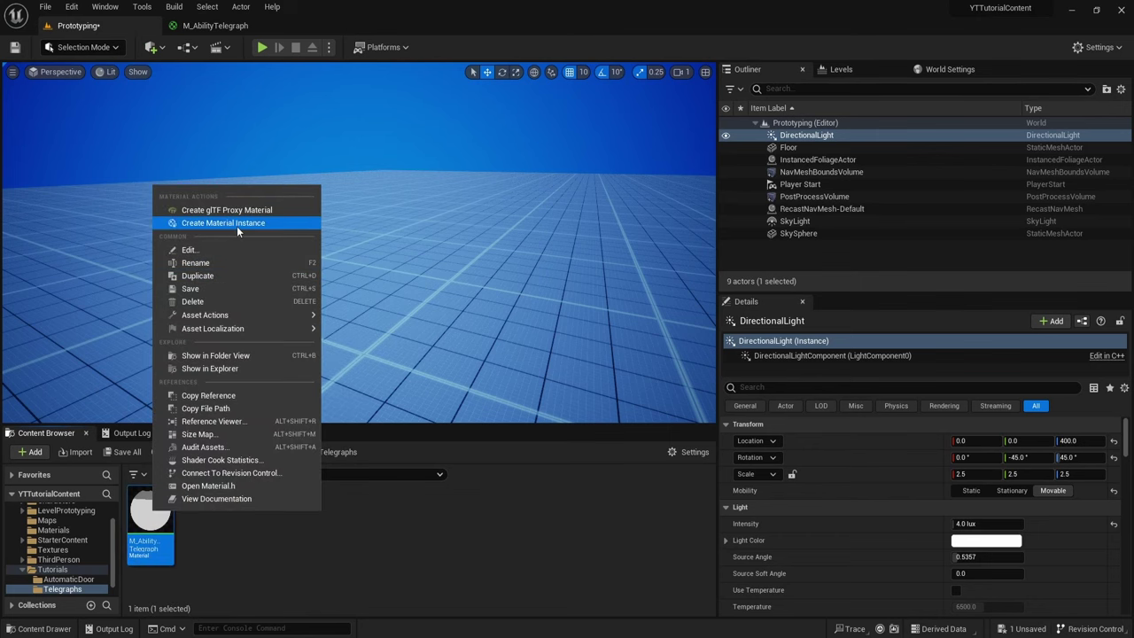
click(272, 223)
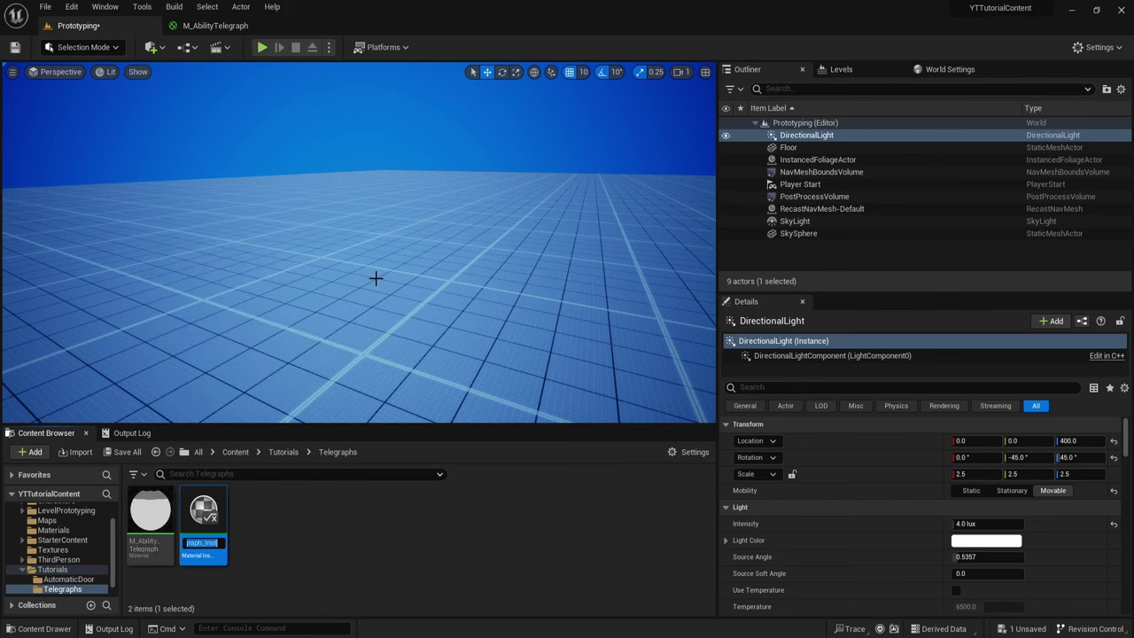
text(MI)
key(Return)
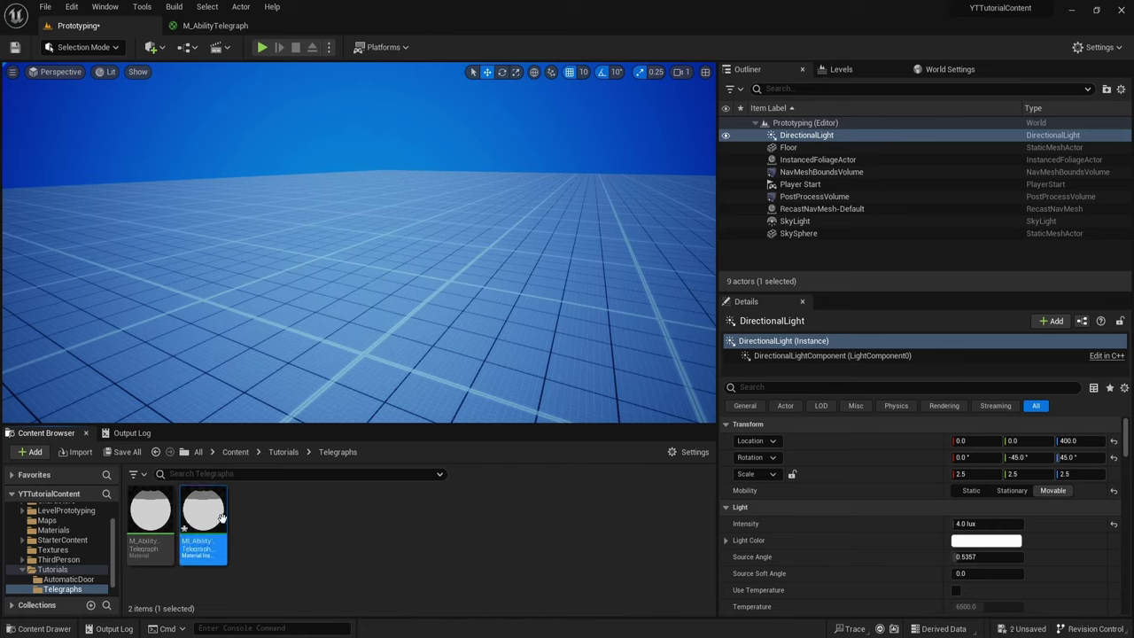
Step: Duplicate the circle material instance and name the copy MI_AbilityTelegraph_Square
right_click(216, 518)
click(272, 284)
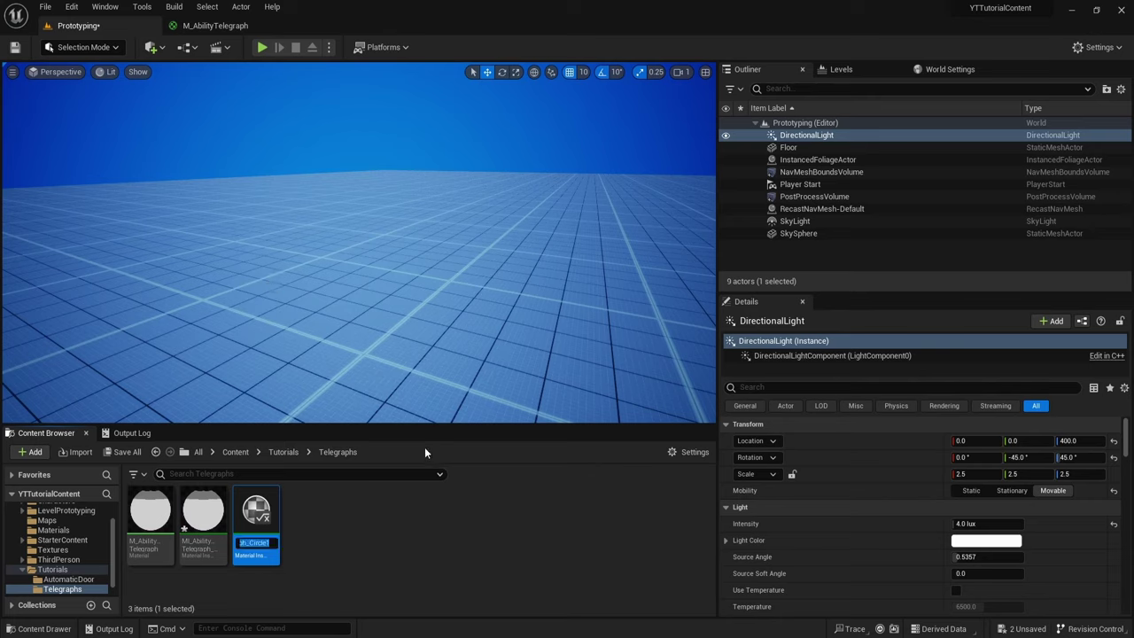
key(Right)
key(BackSpace)
key(BackSpace)
key(BackSpace)
key(BackSpace)
text(Square)
key(Return)
Step: Open MI_AbilityTelegraph_Square, override IsCircleArea to off and preview the instance on a plane
double_click(256, 511)
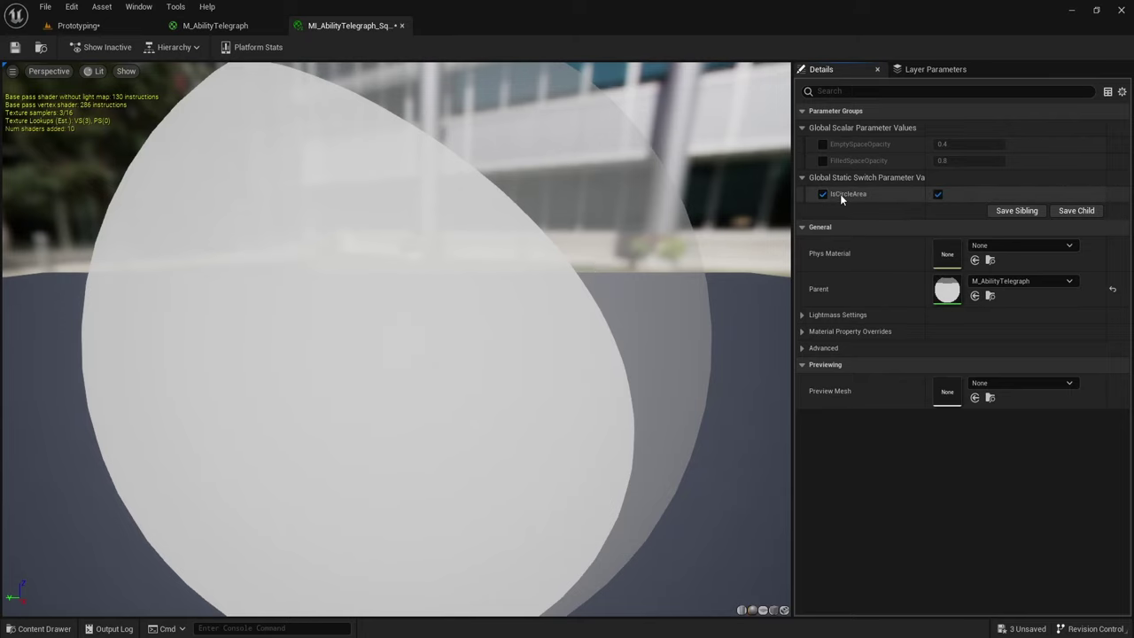
click(938, 194)
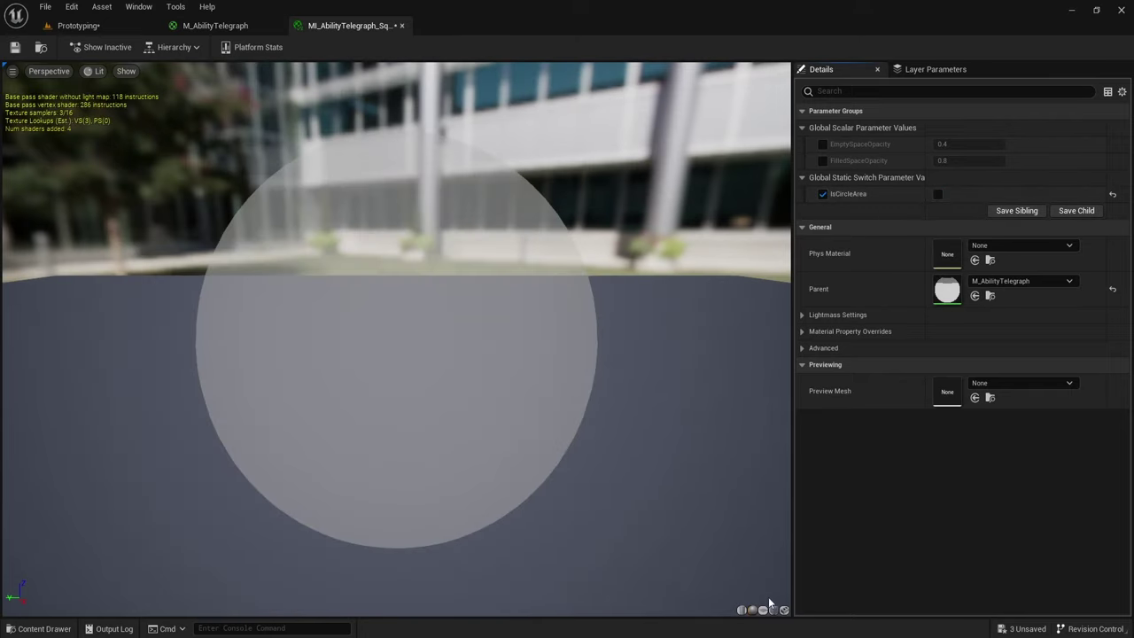
click(767, 608)
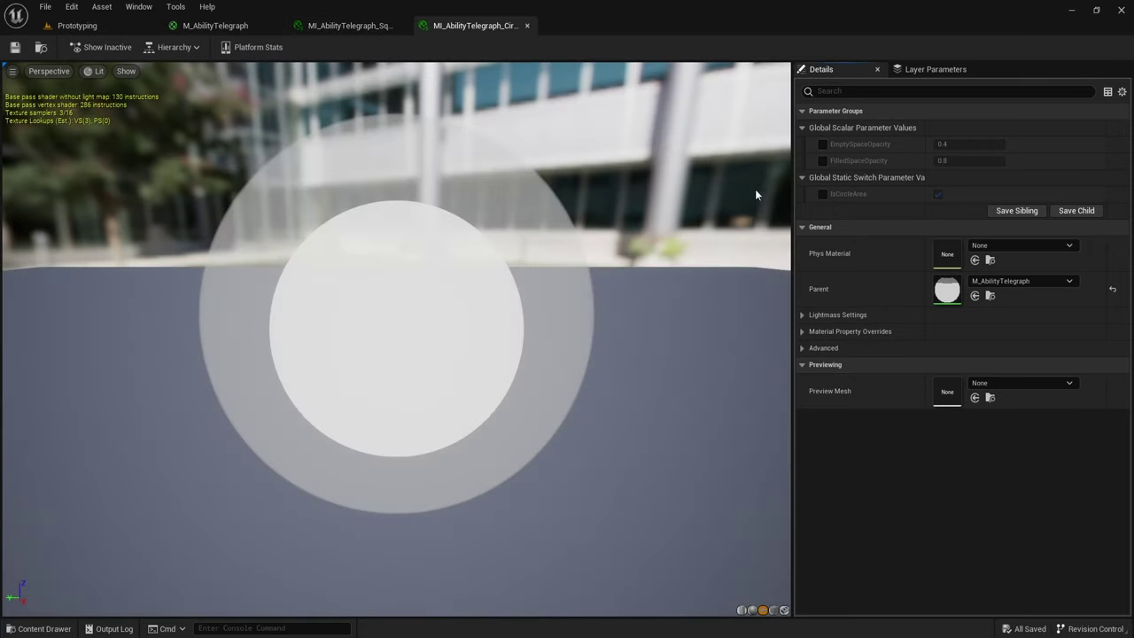
Step: Try out EmptySpaceOpacity and FilledSpaceOpacity overrides in MI_AbilityTelegraph_Circle and restore their defaults
click(823, 144)
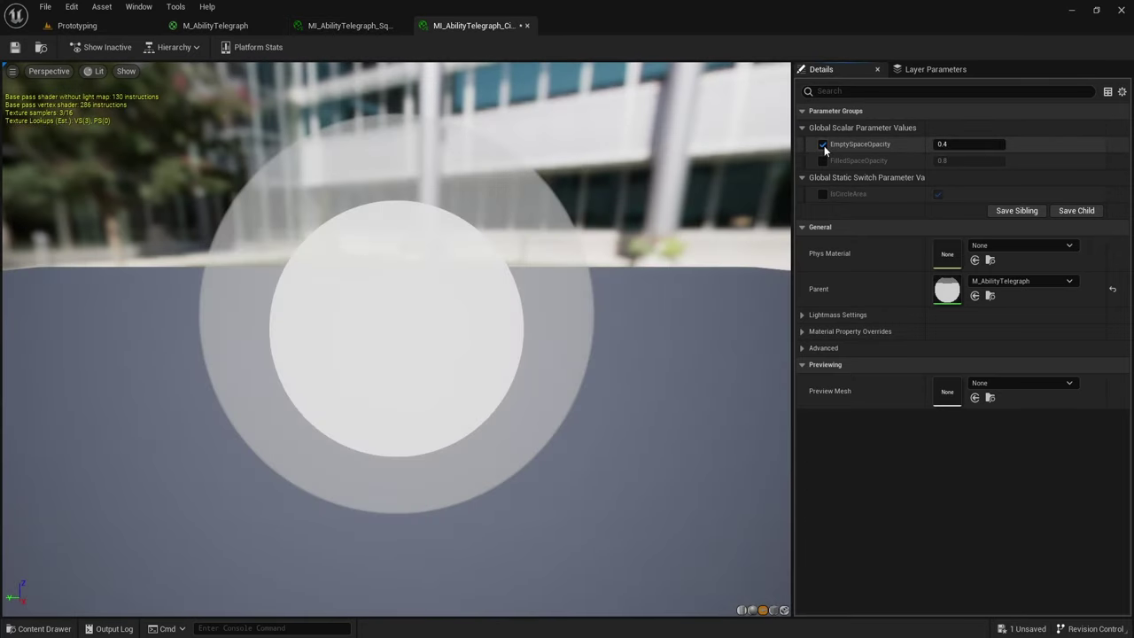
click(823, 160)
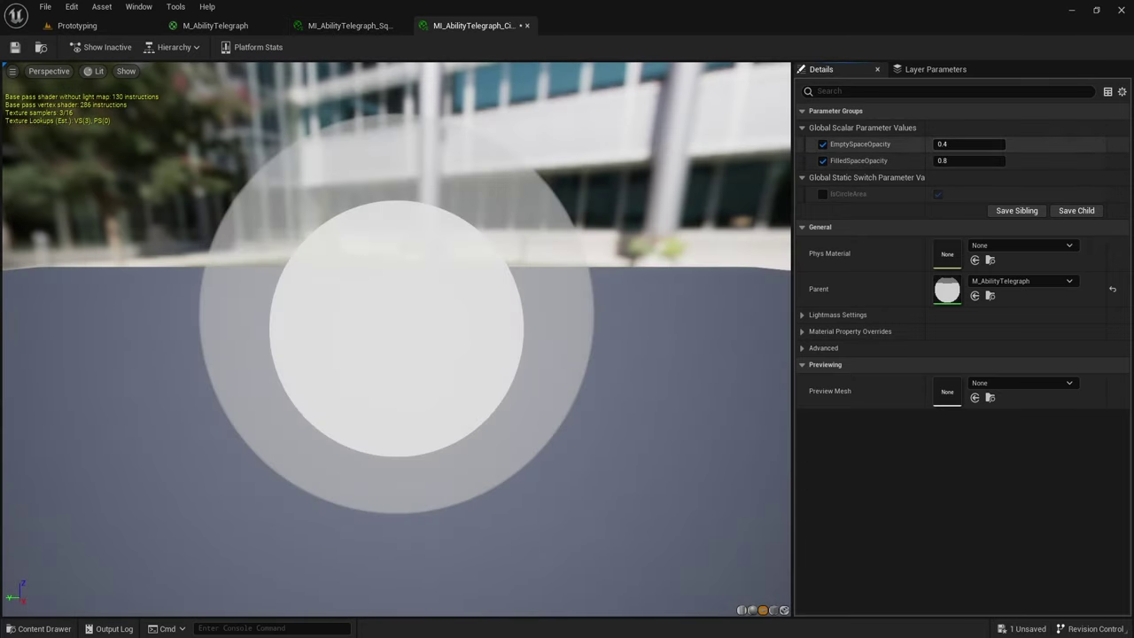
mouse_move(968, 143)
mouse_down()
mouse_move(1001, 144)
mouse_move(952, 144)
mouse_move(983, 161)
mouse_move(930, 161)
mouse_move(958, 144)
mouse_up()
click(1114, 146)
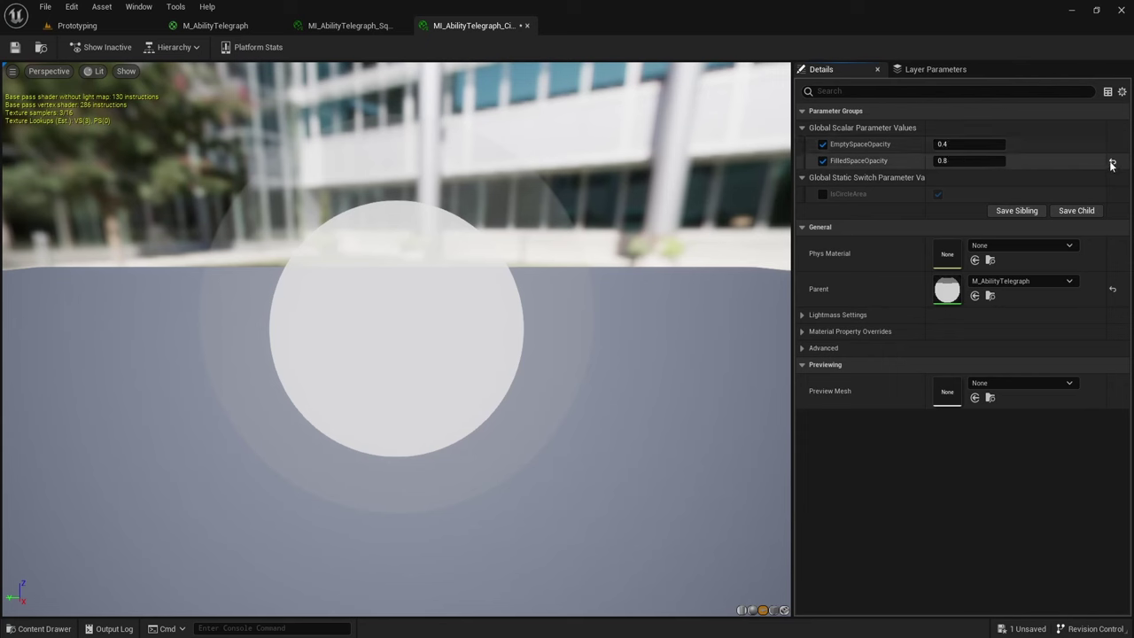
click(1112, 160)
click(821, 144)
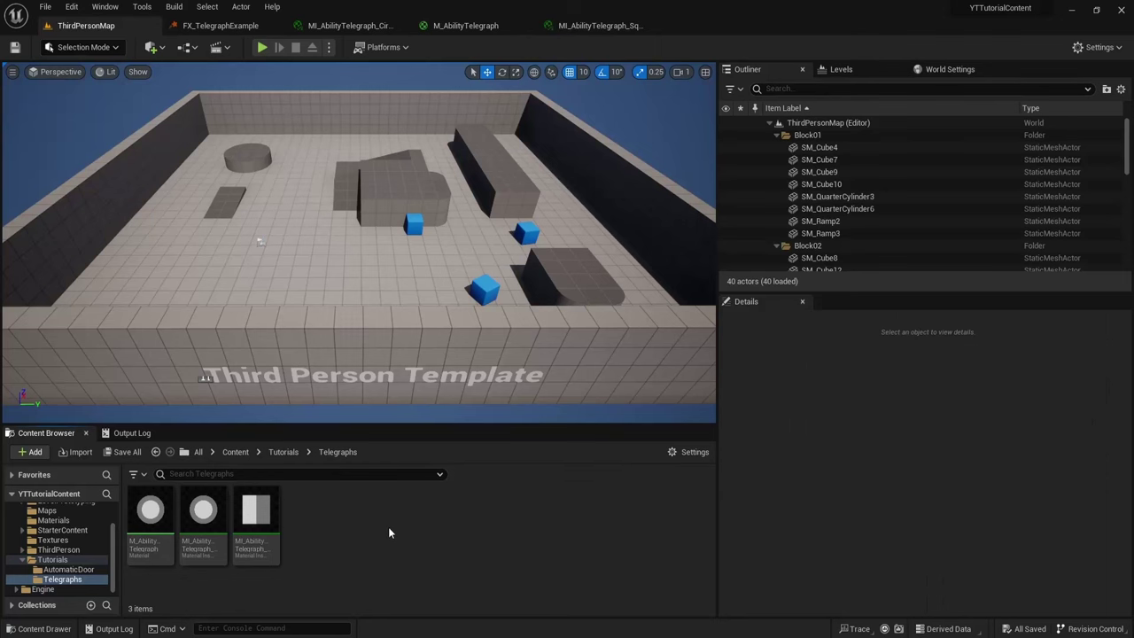
Step: Create an empty Niagara emitter named FX_TelegraphBase in the Telegraphs folder and open it
right_click(378, 510)
mouse_move(457, 364)
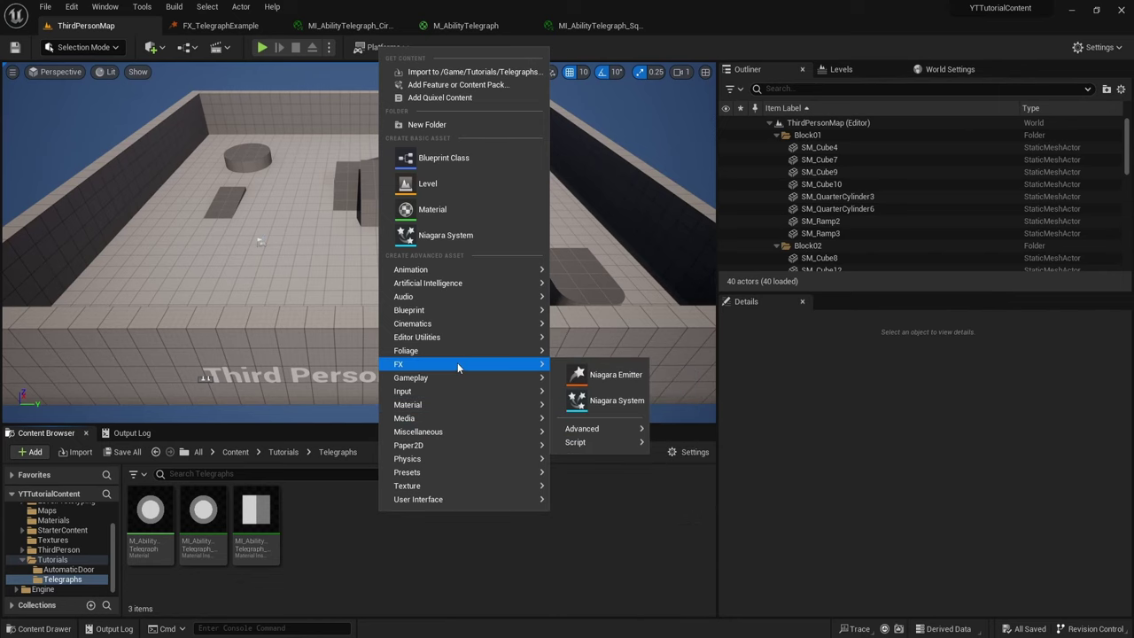
click(612, 375)
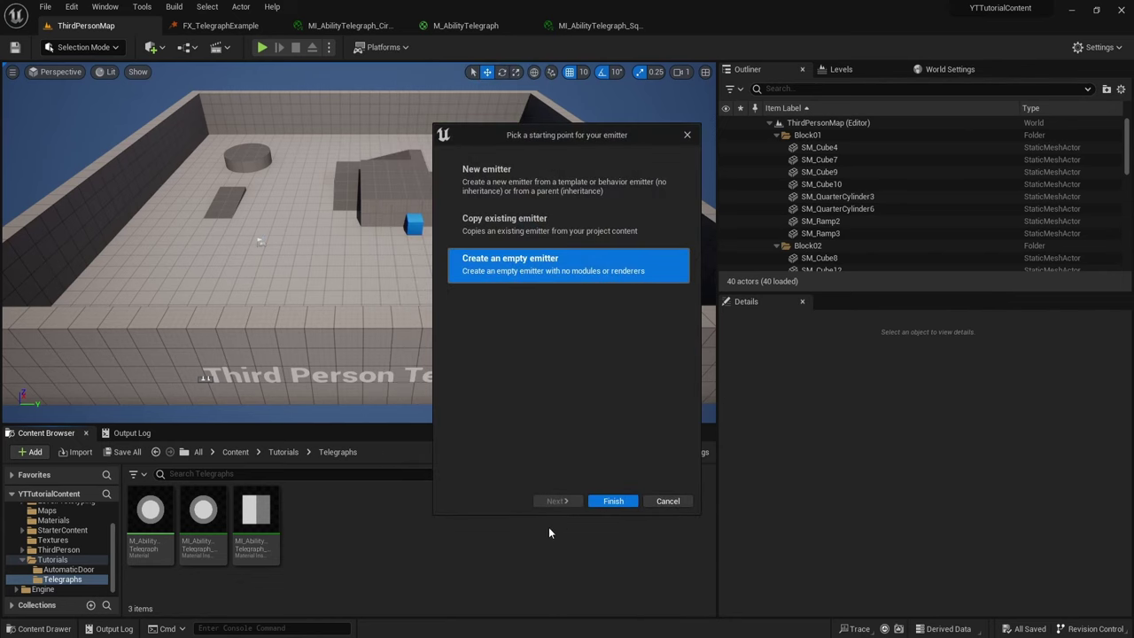
click(613, 501)
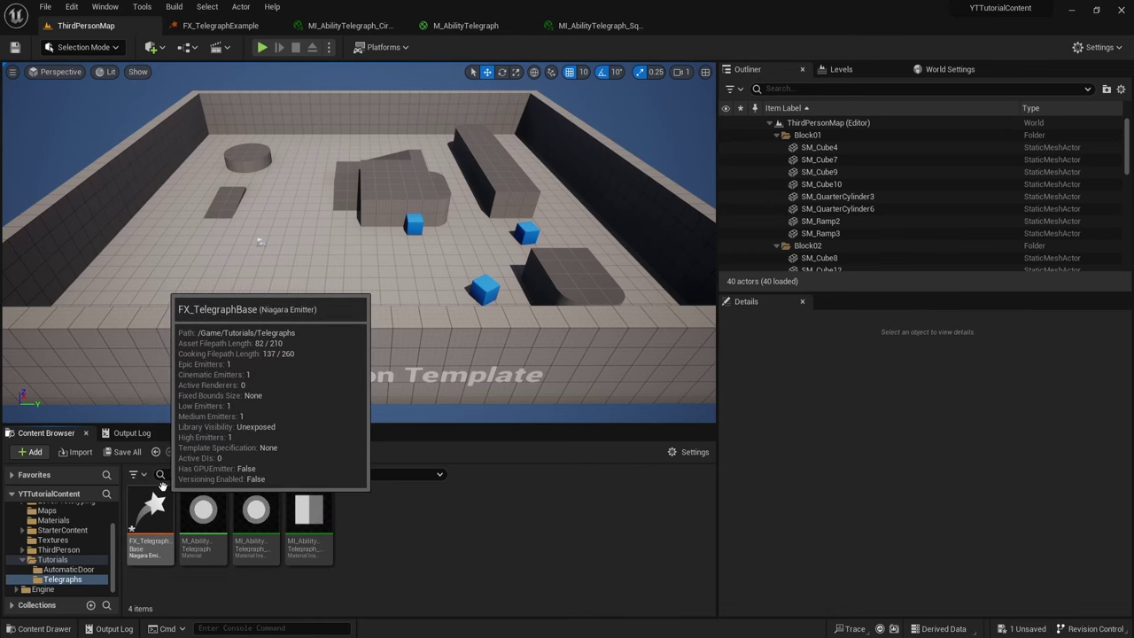
double_click(151, 518)
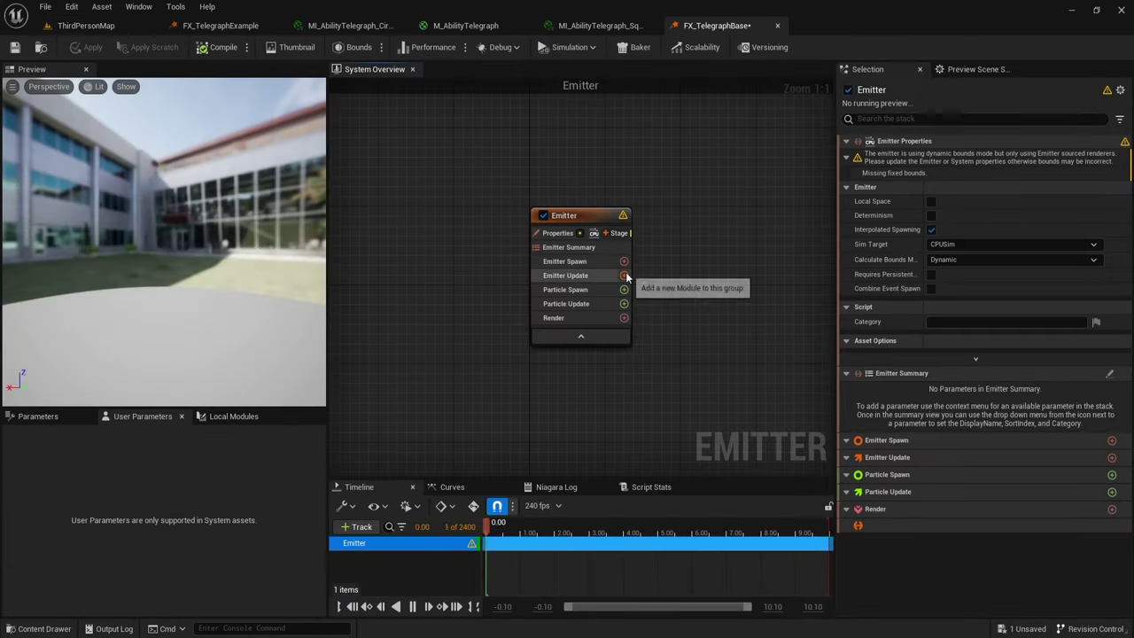
Step: Add to Emitter Update an Emitter State with life cycle Self and loop behavior Once, plus a Spawn Burst Instantaneous with spawn count 1
click(625, 276)
text(state)
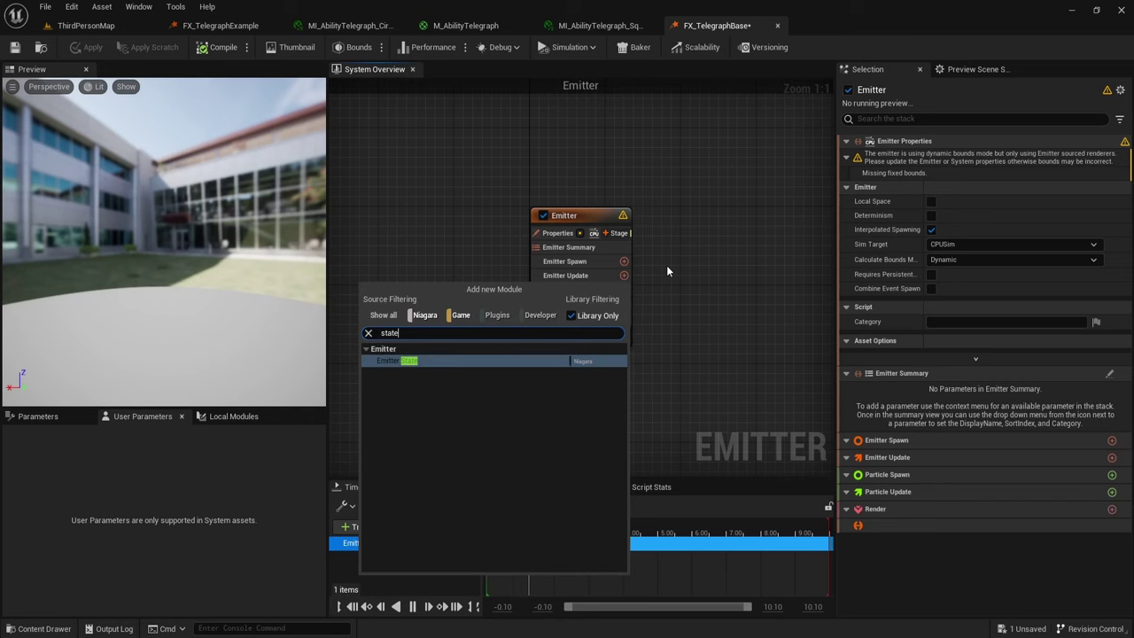
key(Return)
click(943, 193)
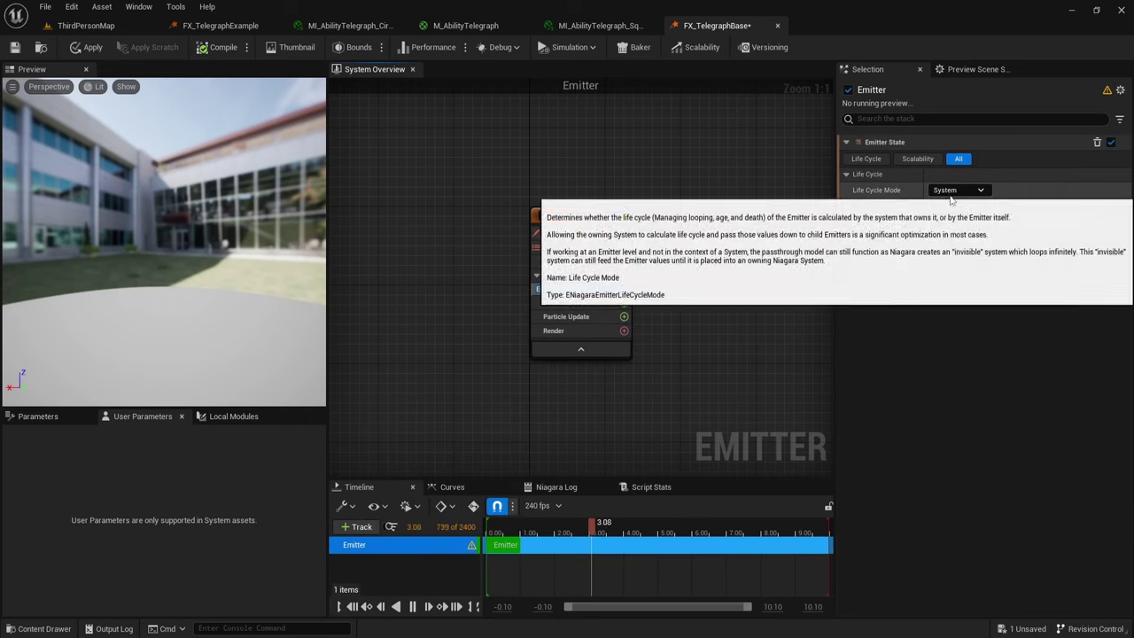
click(952, 221)
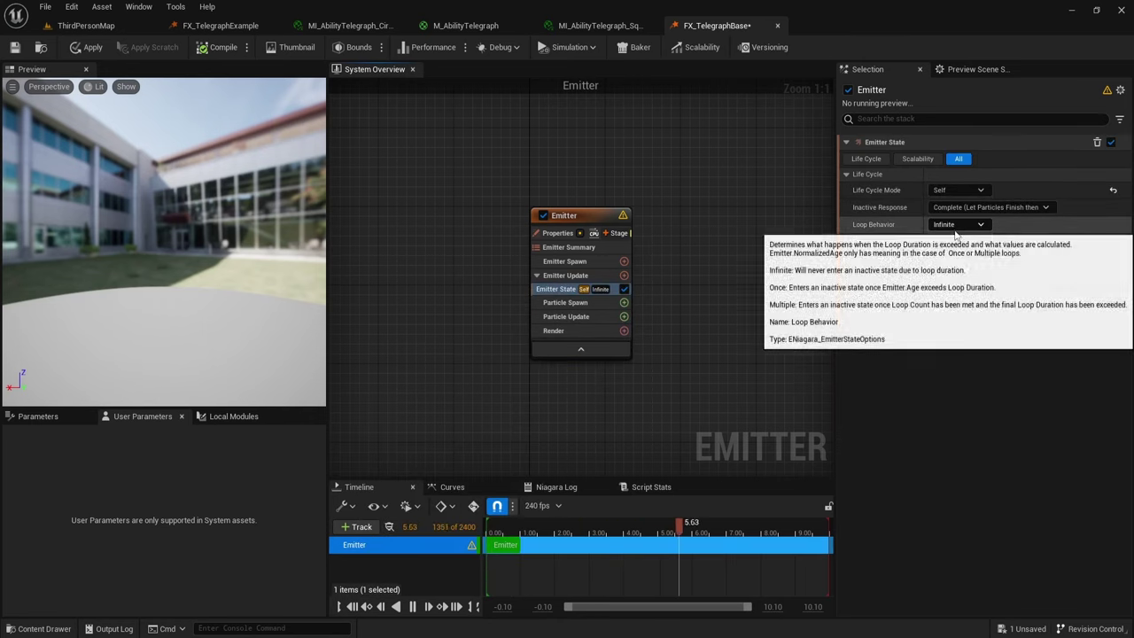
click(957, 224)
click(951, 258)
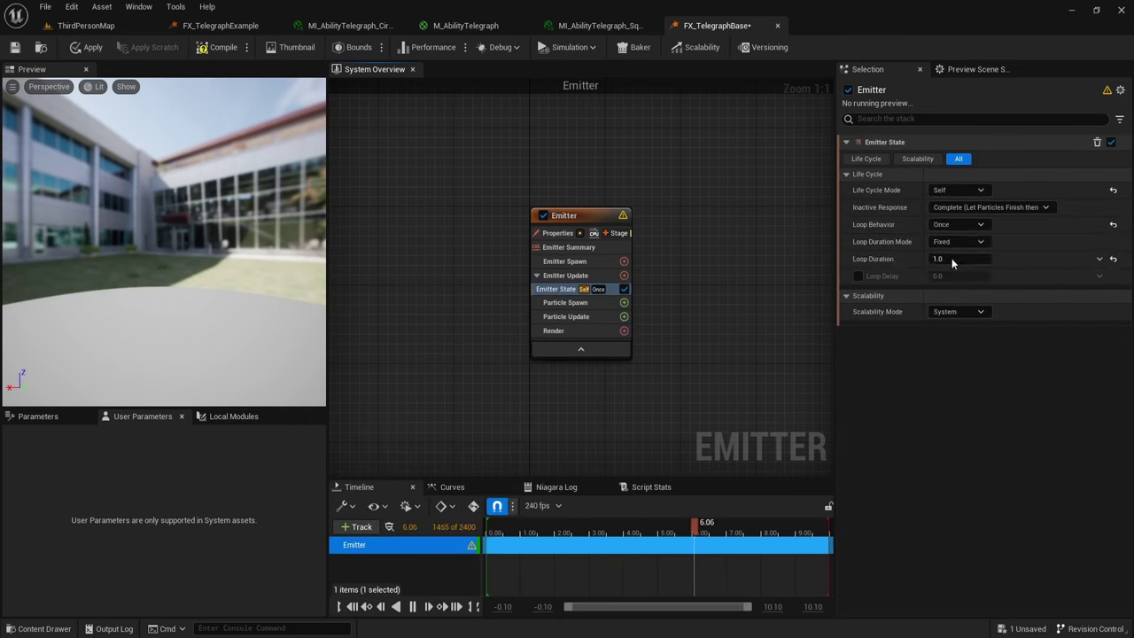
click(625, 275)
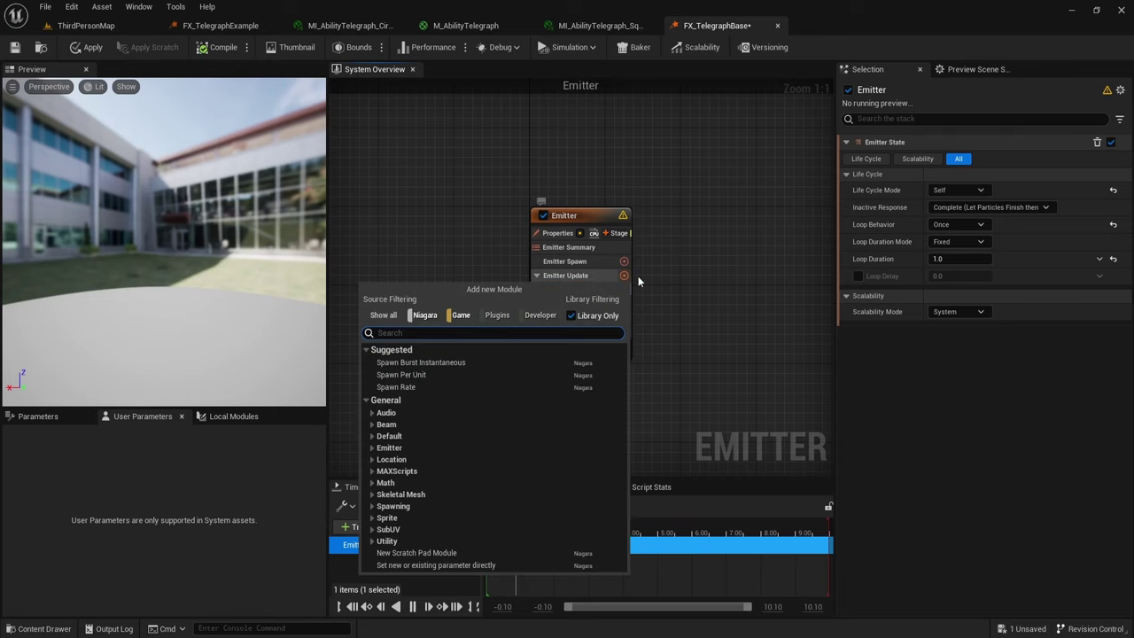
click(475, 362)
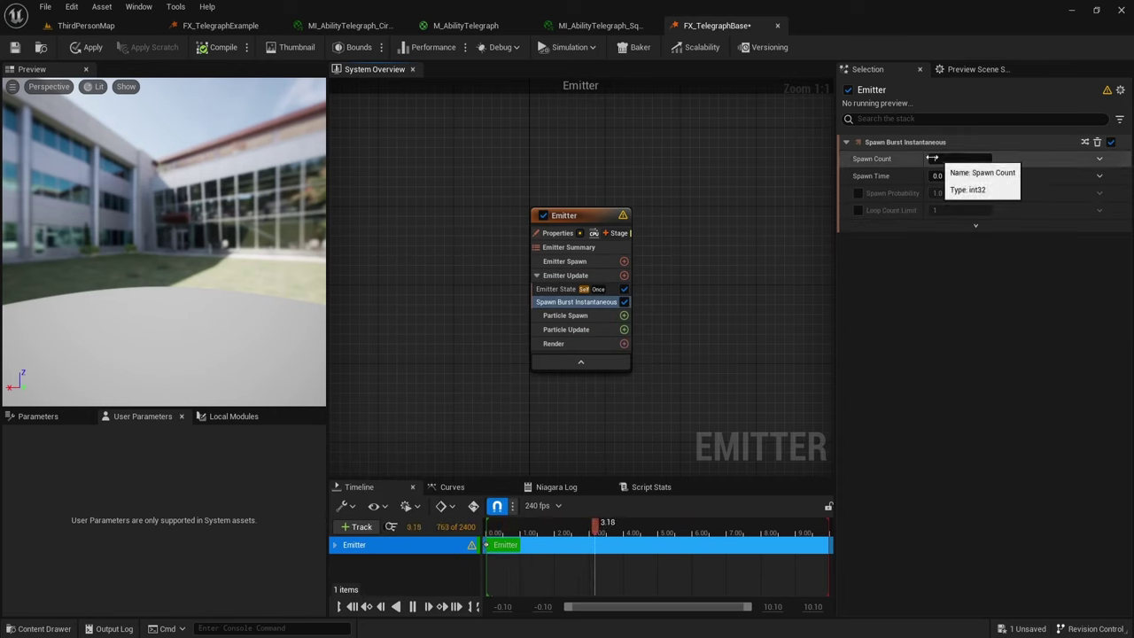
Step: Add a Sprite Renderer to the emitter and assign MI_AbilityTelegraph_Circle as its material
click(623, 345)
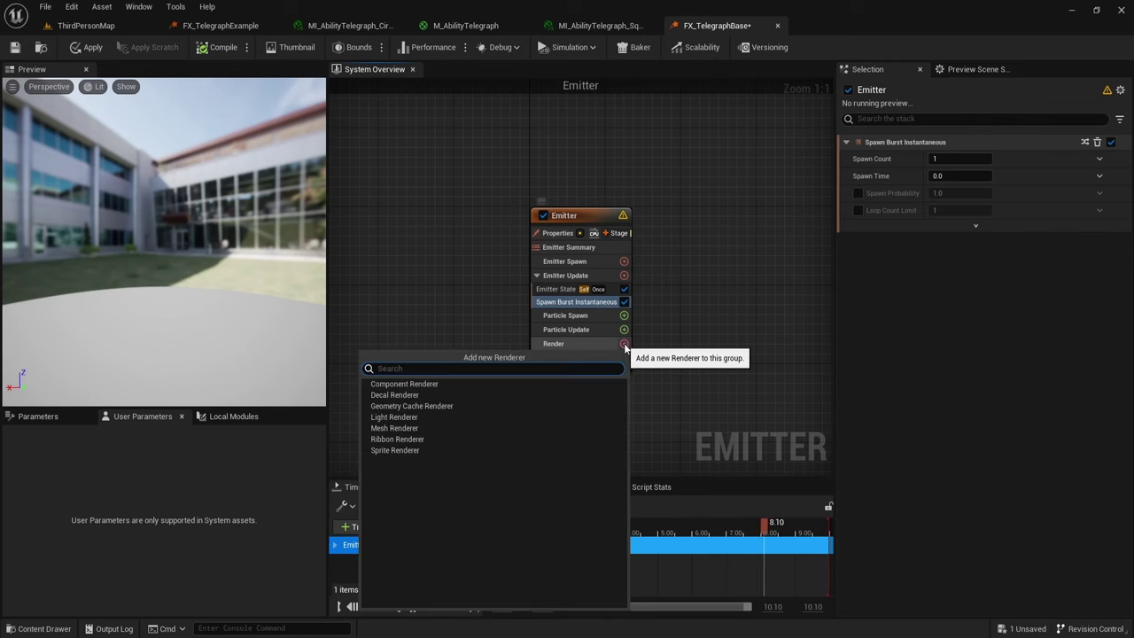
click(413, 450)
click(1012, 176)
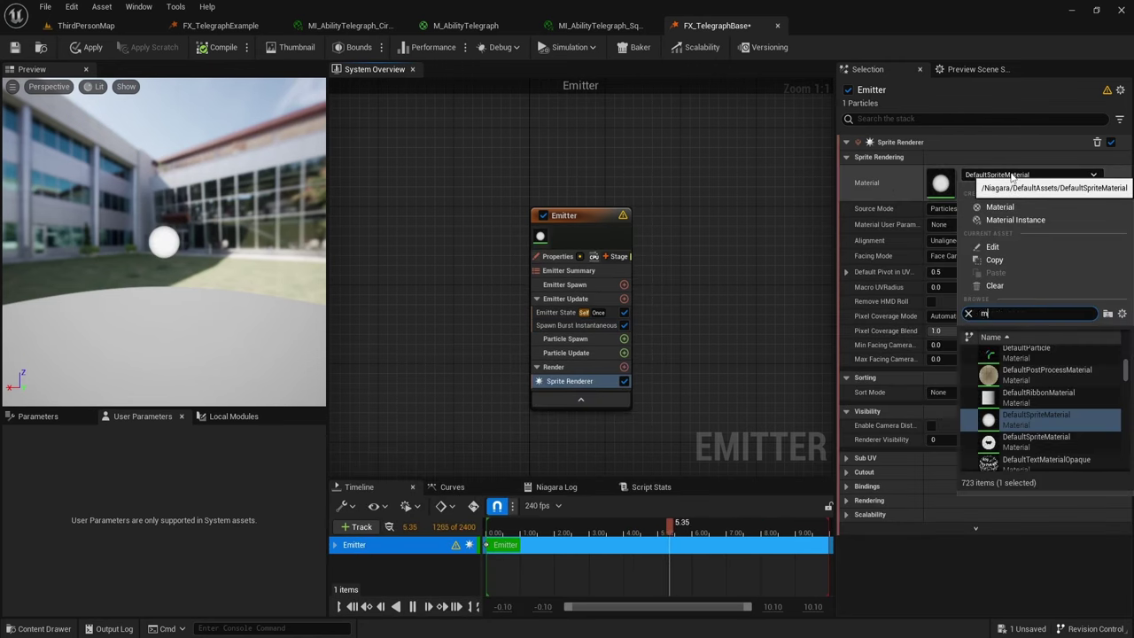
text(mi circ)
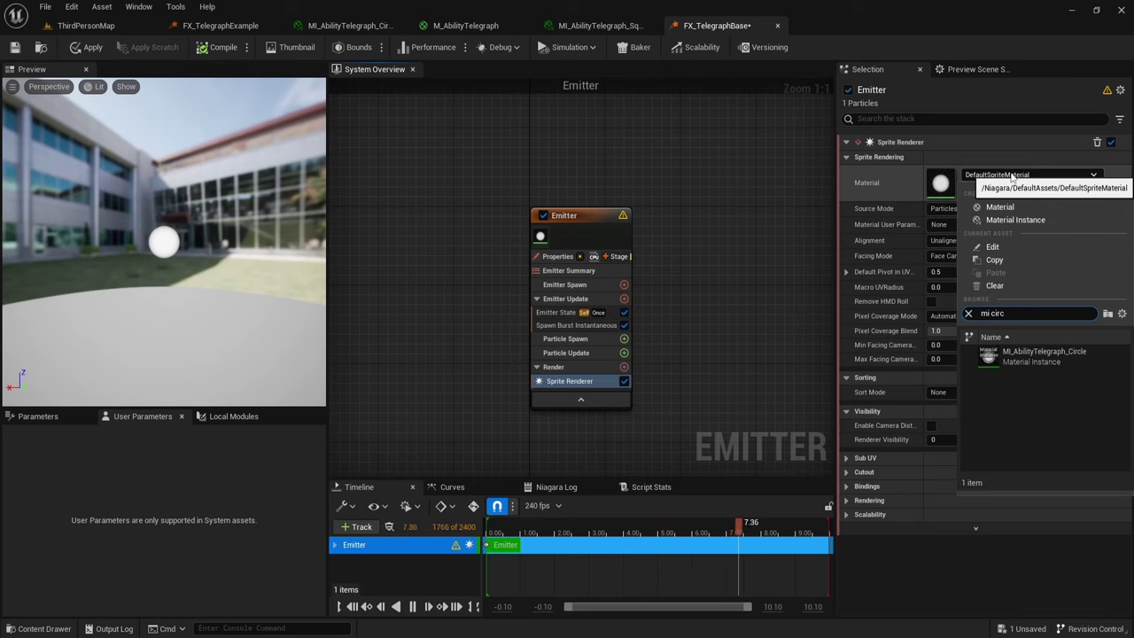
click(1042, 361)
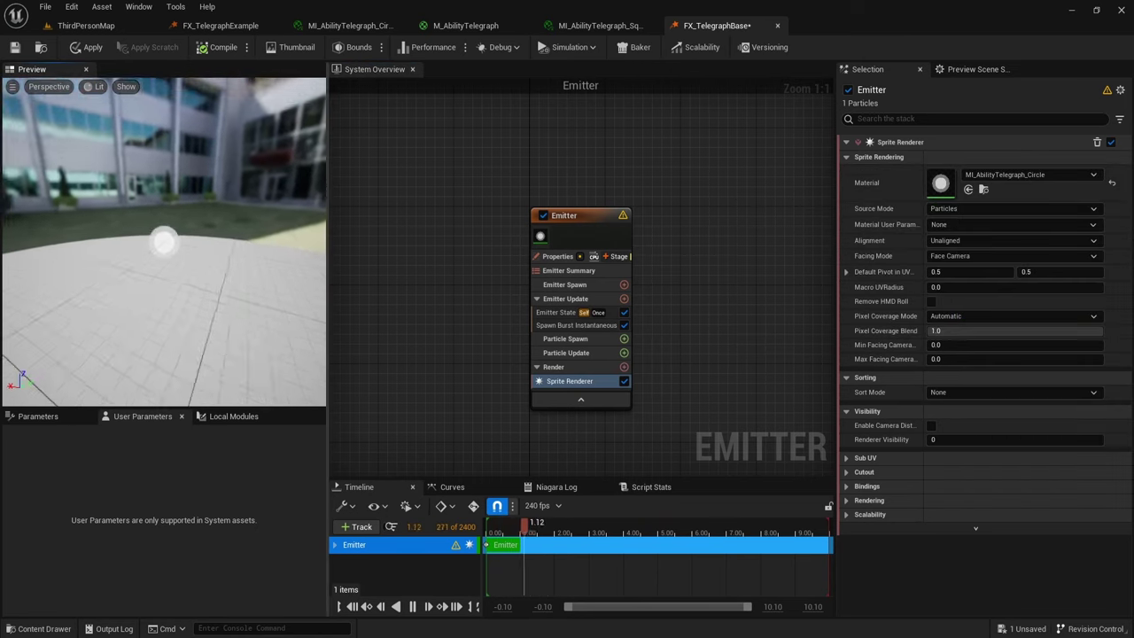
Step: Set the Sprite Renderer's alignment to Custom Alignment and its facing mode to Custom Facing Vector
drag(235, 231, 279, 232)
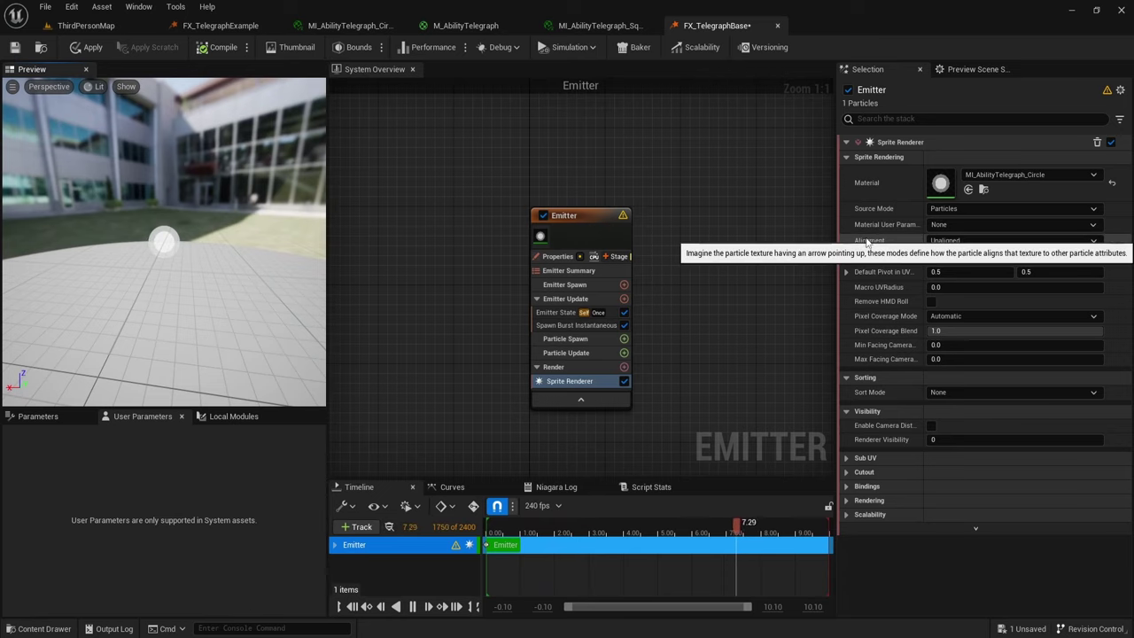
click(979, 238)
click(952, 279)
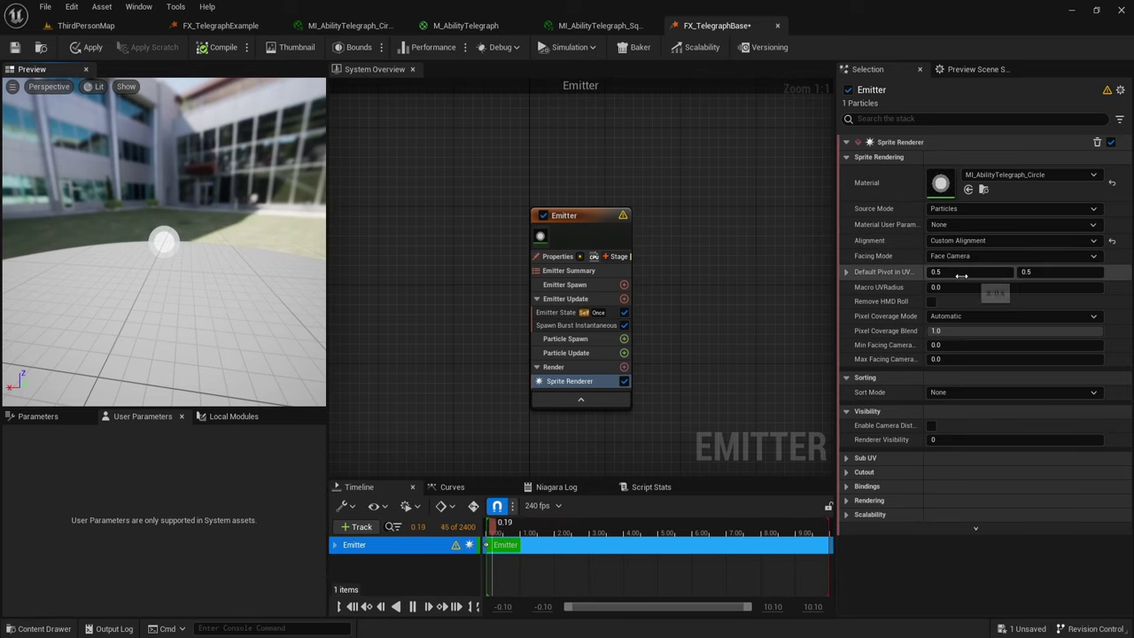
click(974, 256)
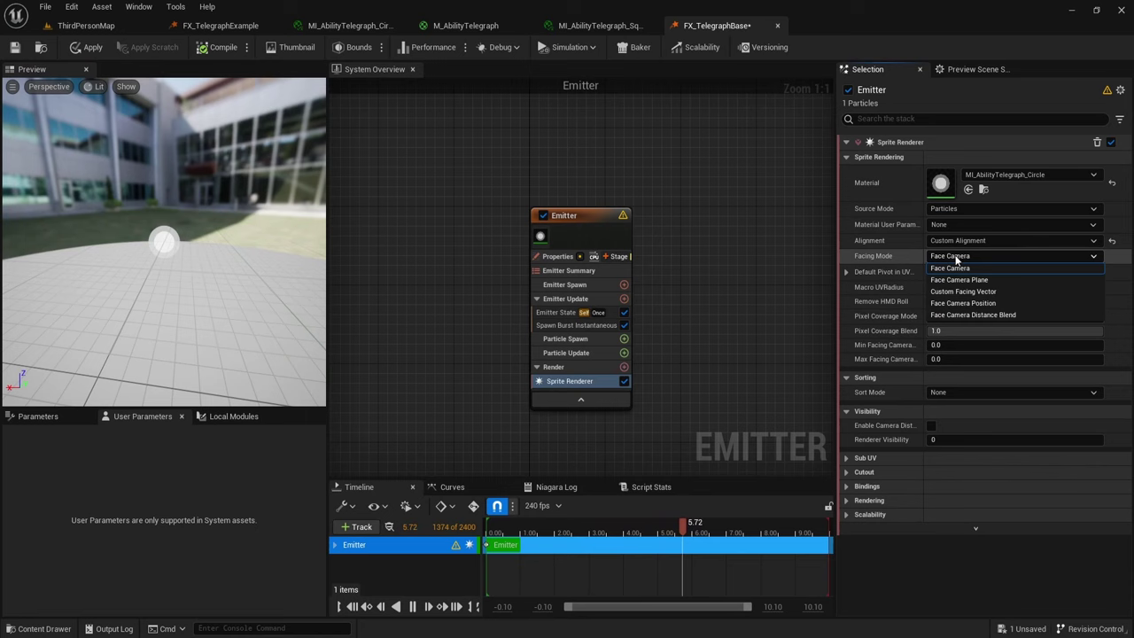
click(989, 293)
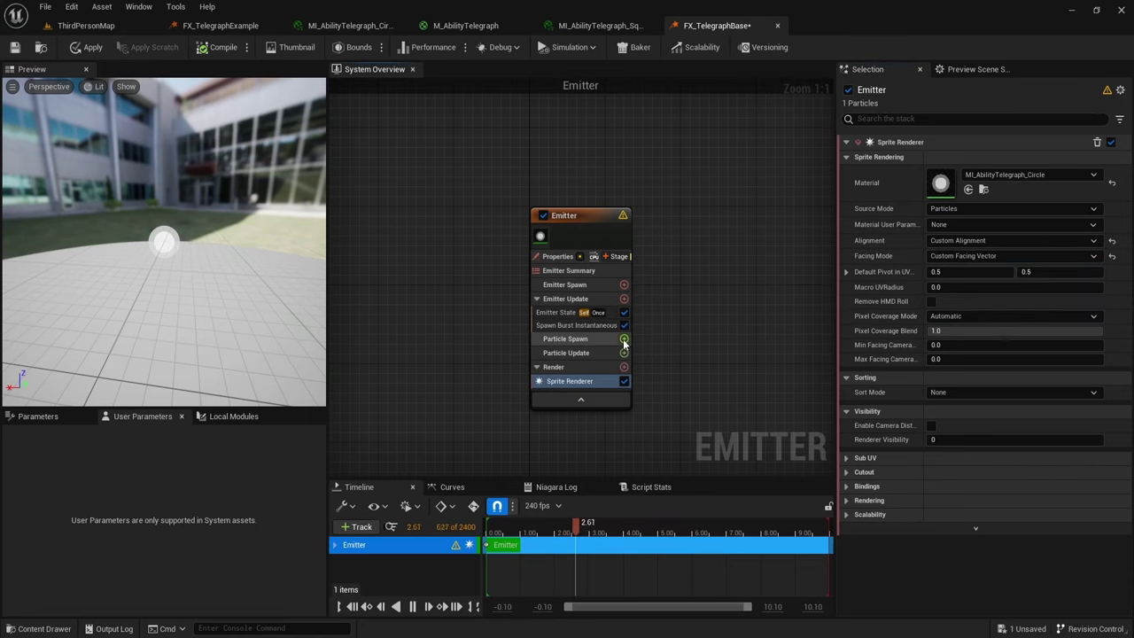
Step: Add an Initialize Particle module to the emitter's Particle Spawn group
click(624, 339)
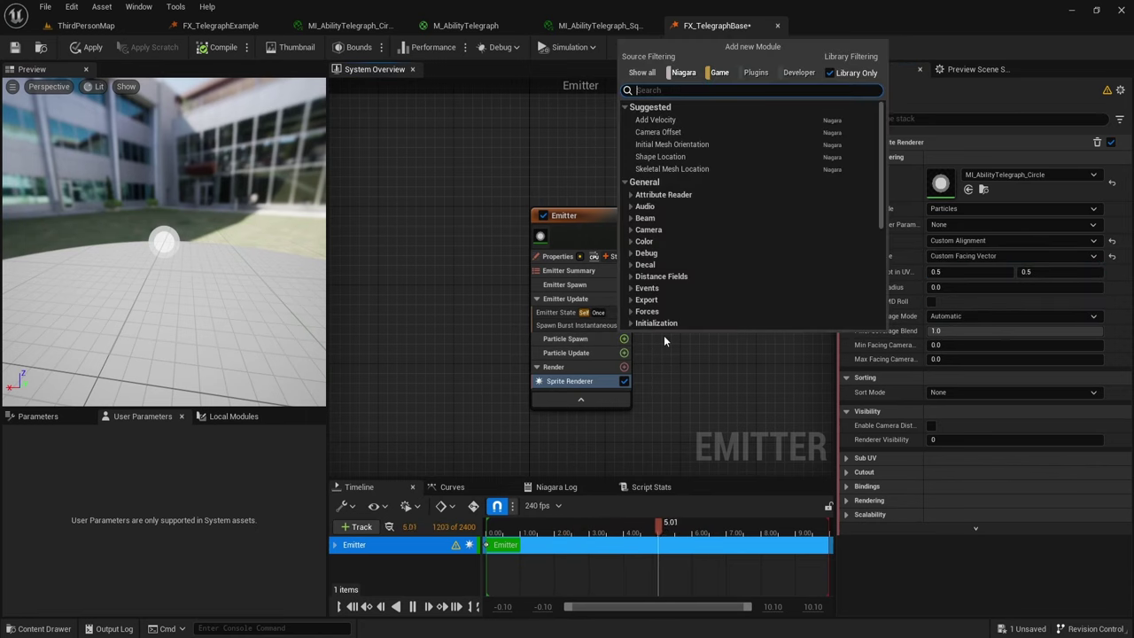
text(init)
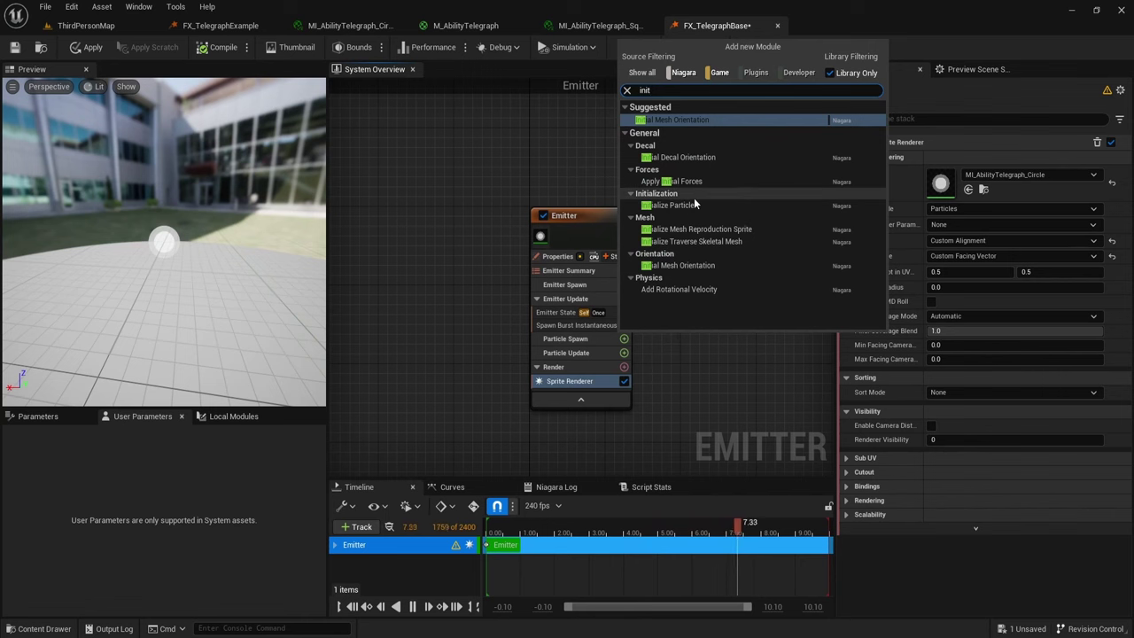
click(693, 205)
Step: Add a module to Particle Spawn that sets the SpriteAlignment and SpriteFacing particle parameters directly
click(625, 338)
text(new)
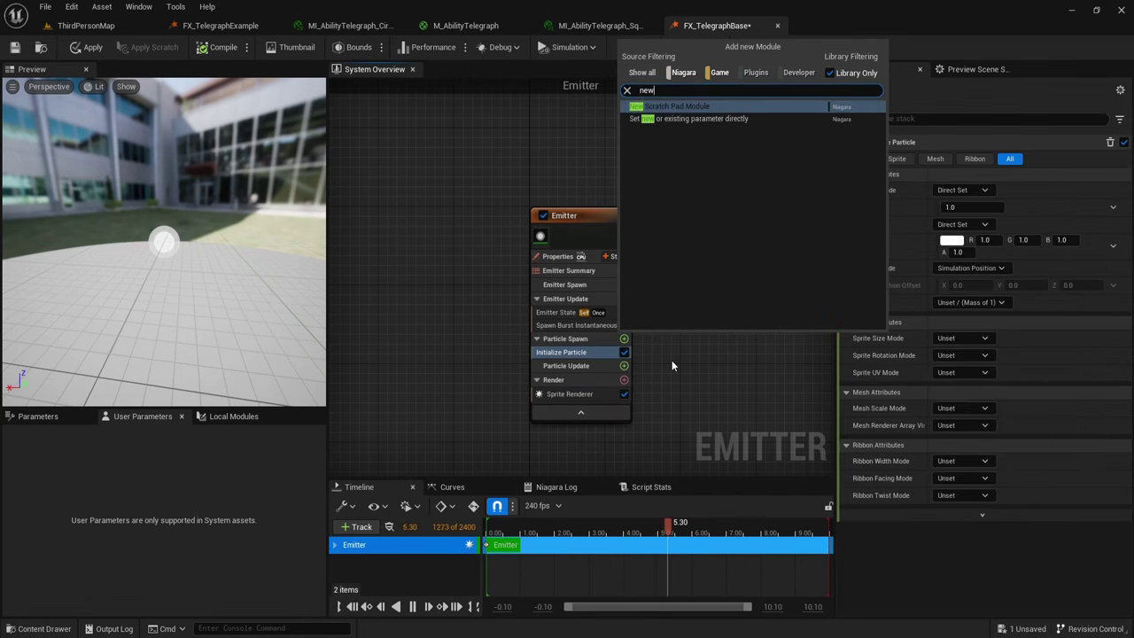
click(724, 118)
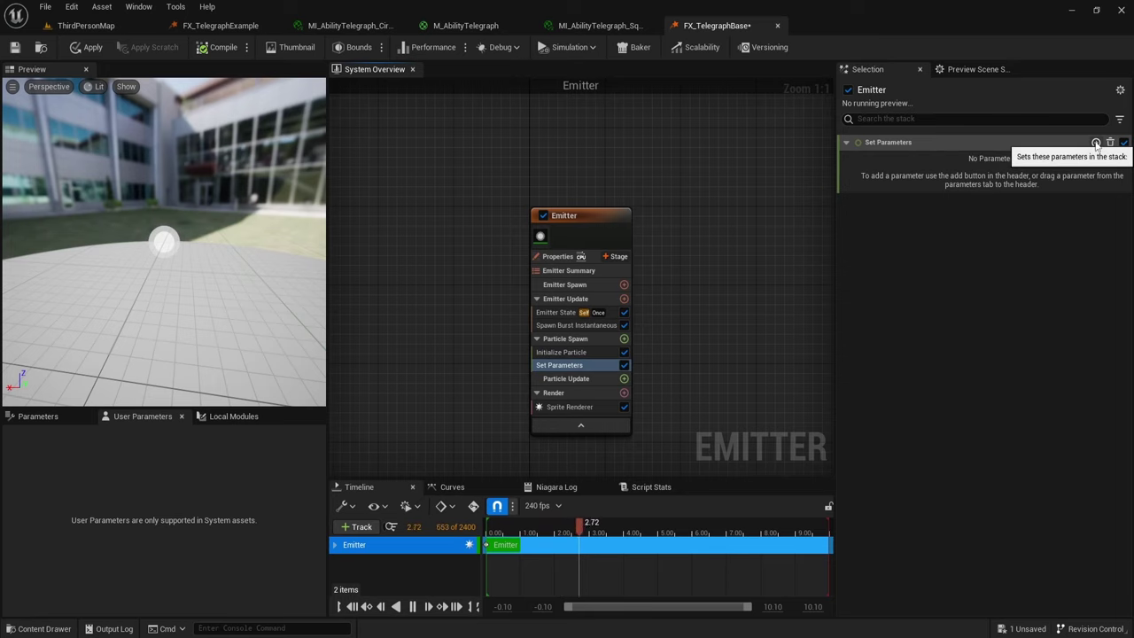
click(1095, 143)
text(alig)
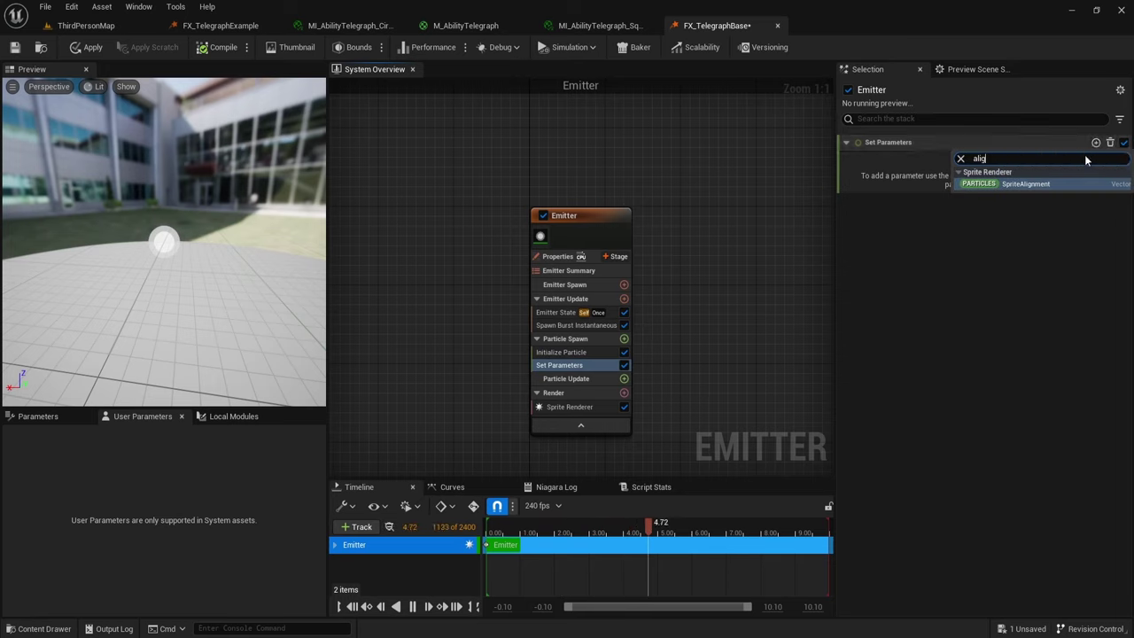
click(1025, 184)
click(1096, 143)
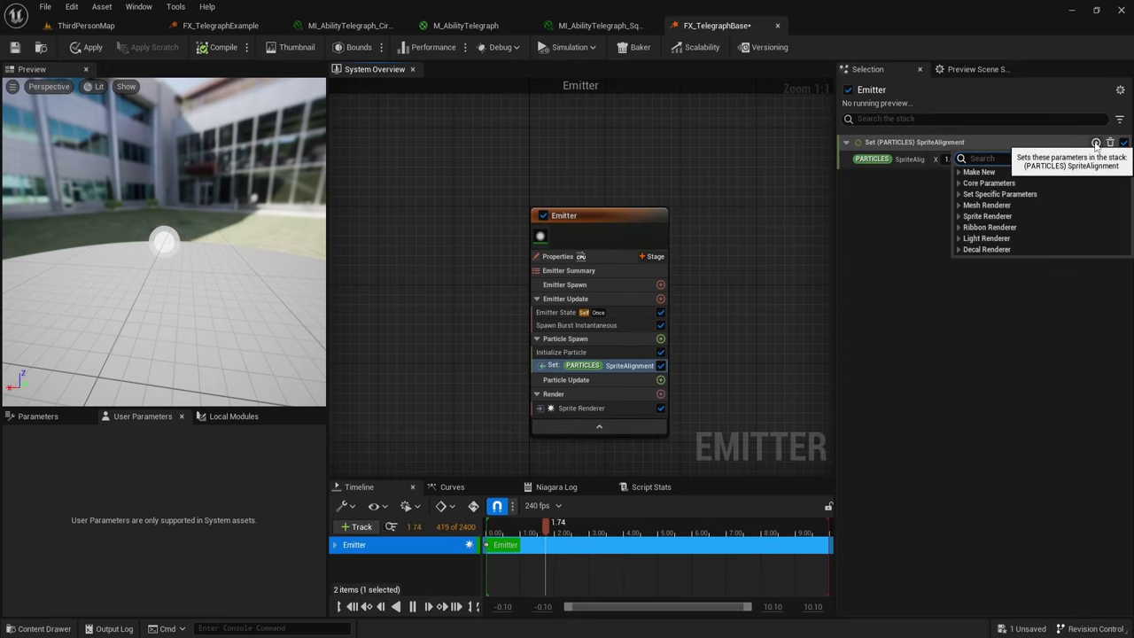
text(facing)
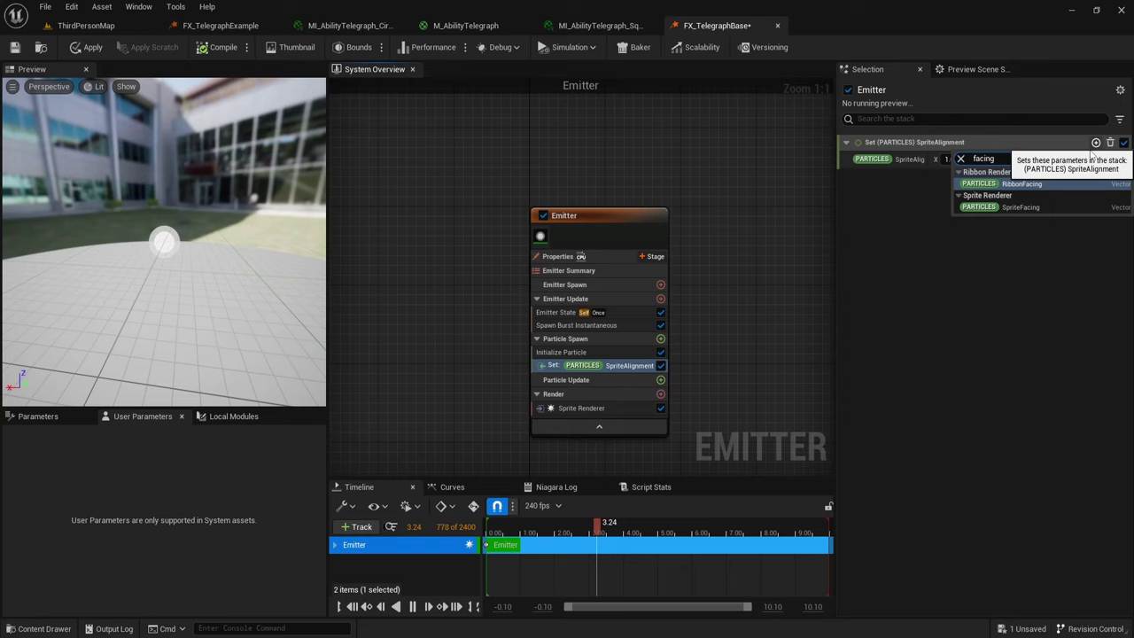
click(1020, 207)
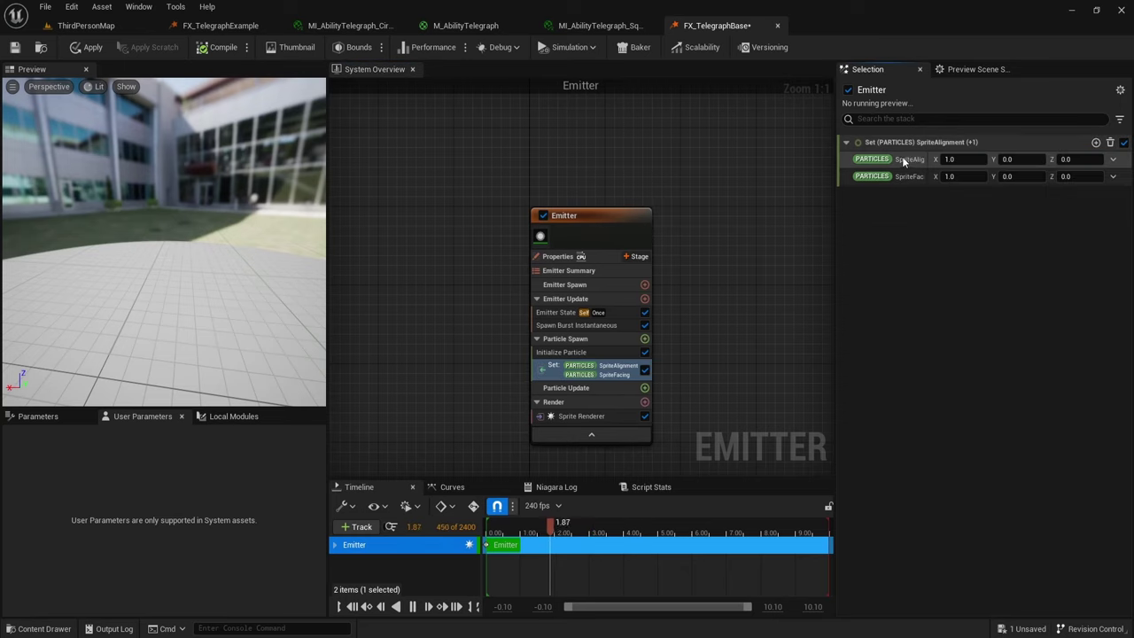
Step: Set the SpriteFacing vector to X 0, Y 0, Z 1 so the sprite lies flat
click(951, 176)
text(0)
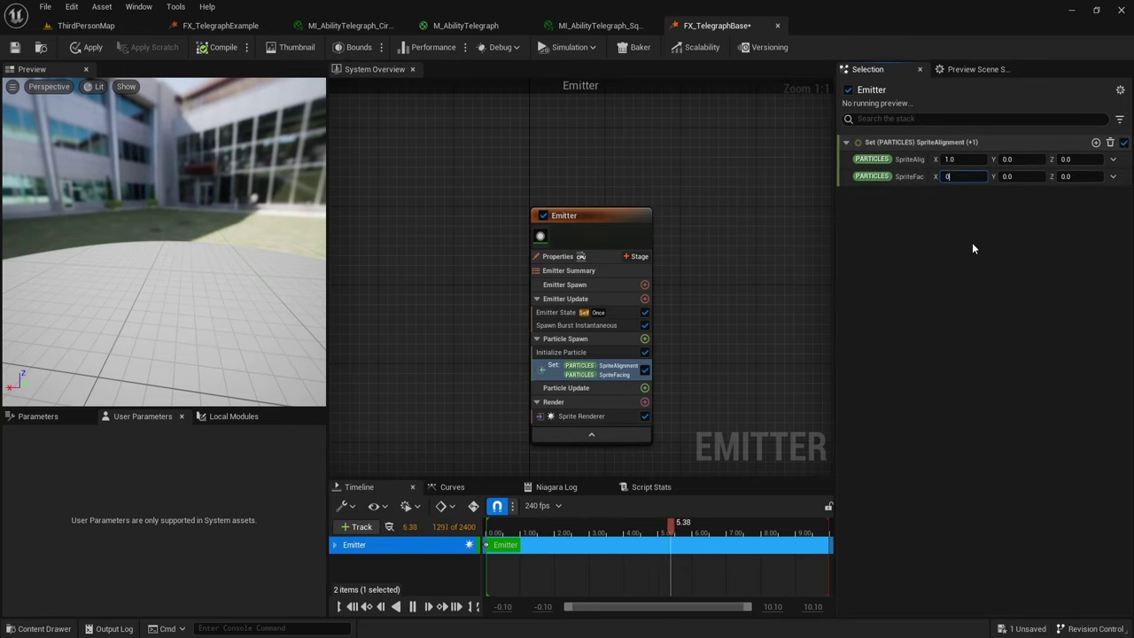
key(Tab)
key(Tab)
text(1)
key(Return)
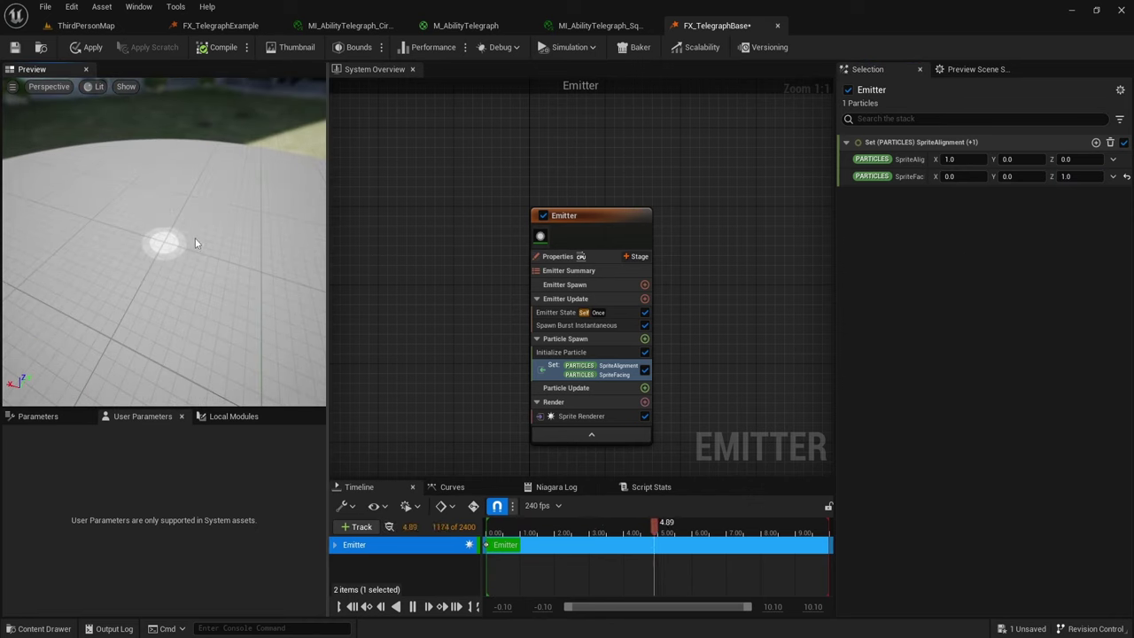
Step: Set Initialize Particle's Sprite Size Mode to Uniform with a Uniform Sprite Size of 1000
click(607, 352)
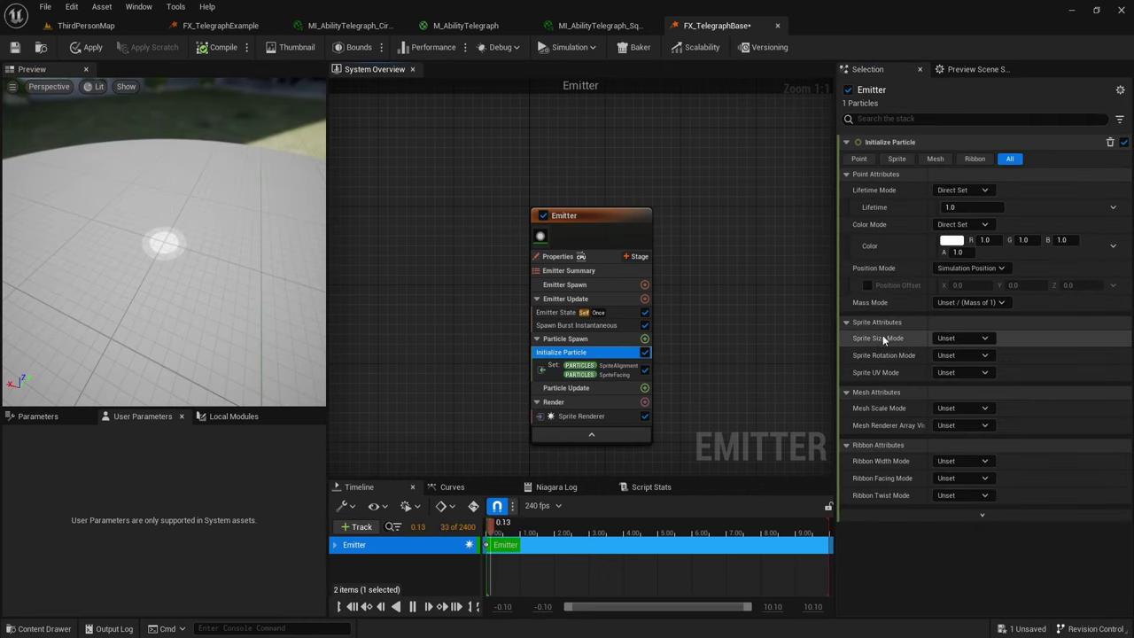
click(958, 338)
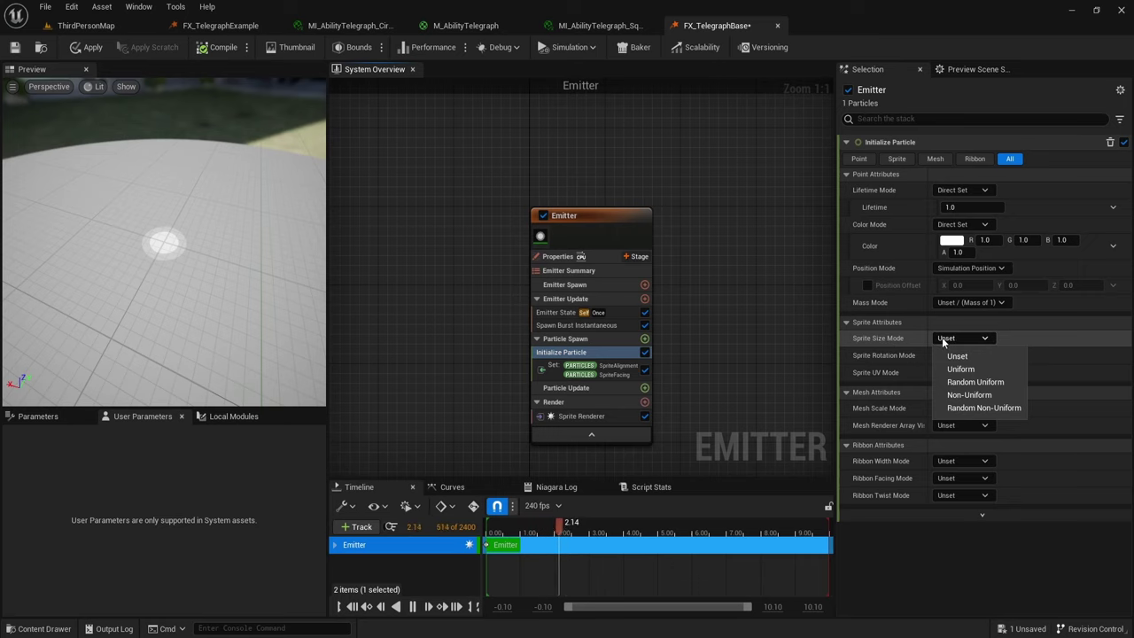
click(973, 356)
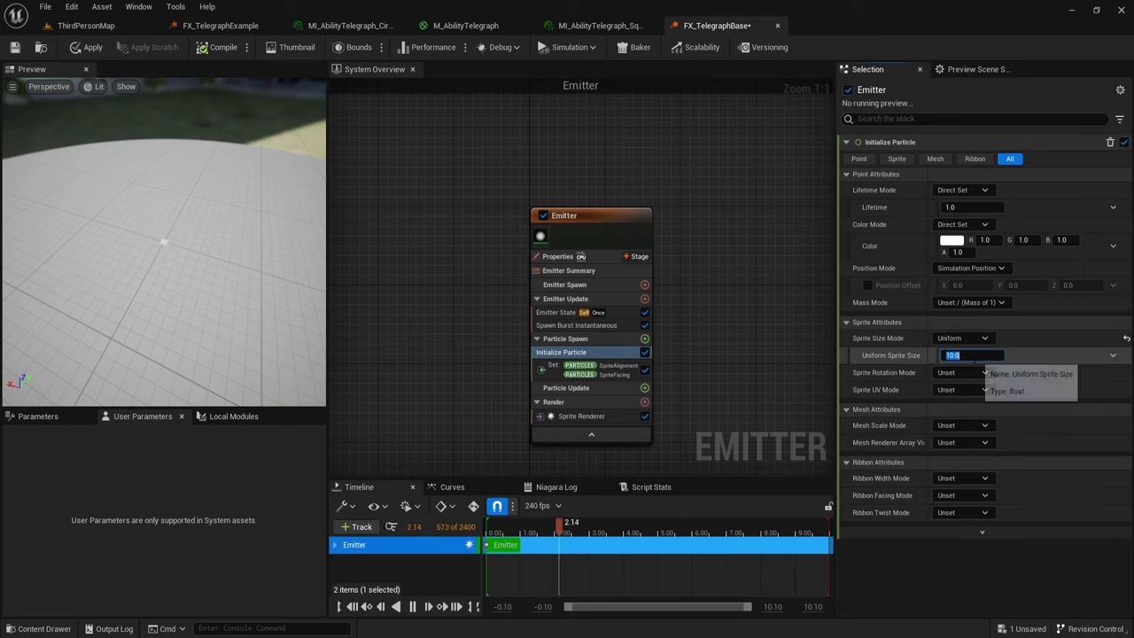
text(1)
key(Return)
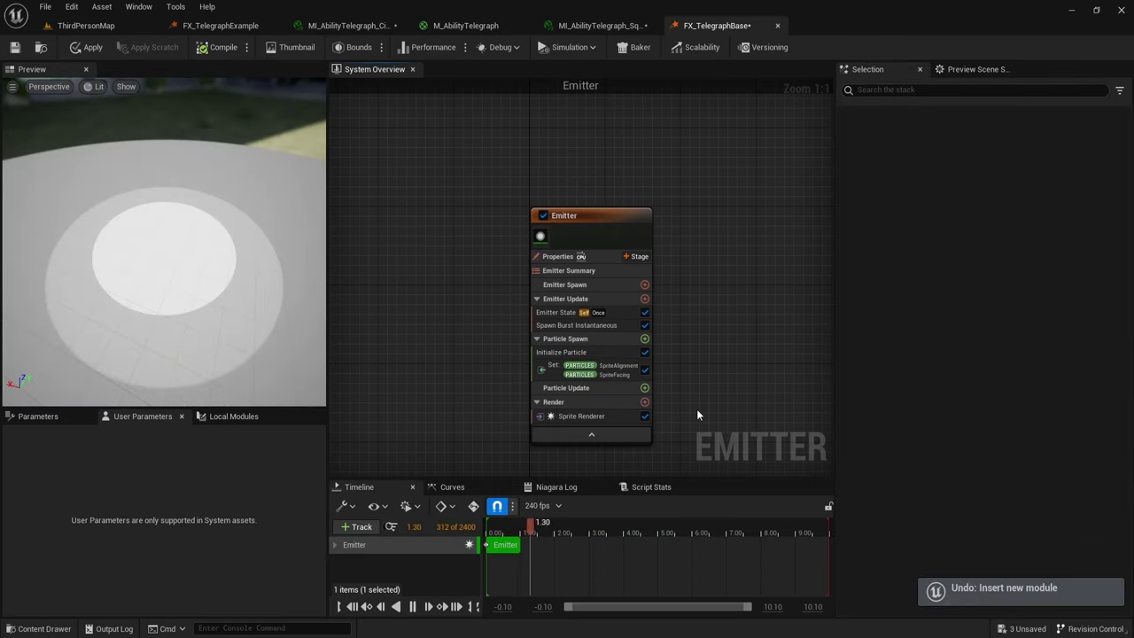
Step: Add Particle State and Dynamic Material Parameters modules to the emitter's Particle Update group
click(643, 388)
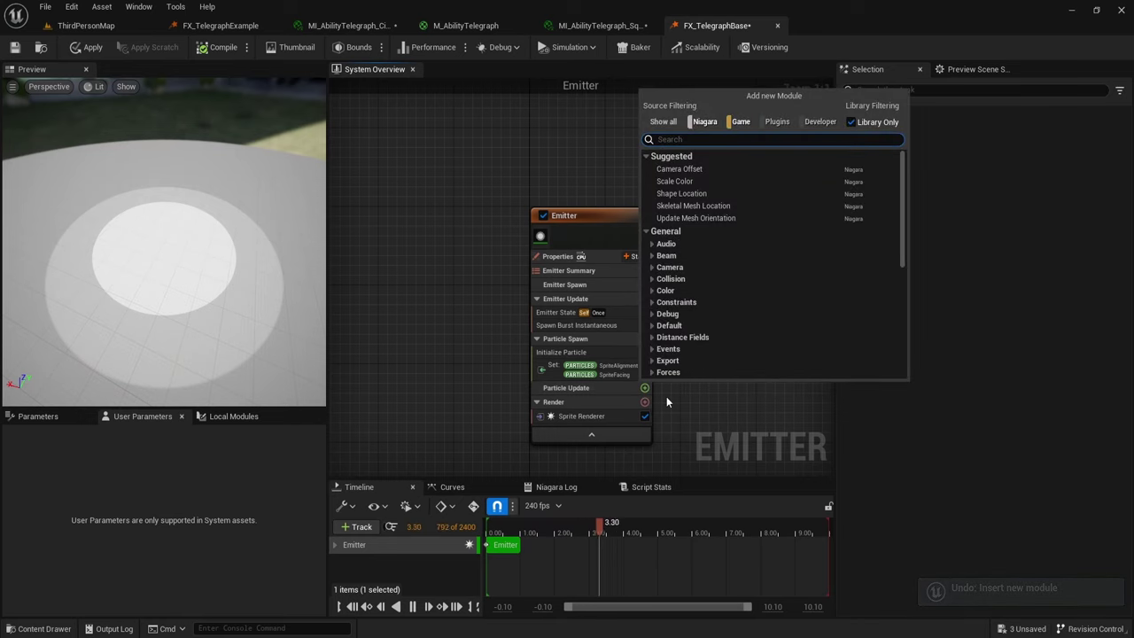
text(state)
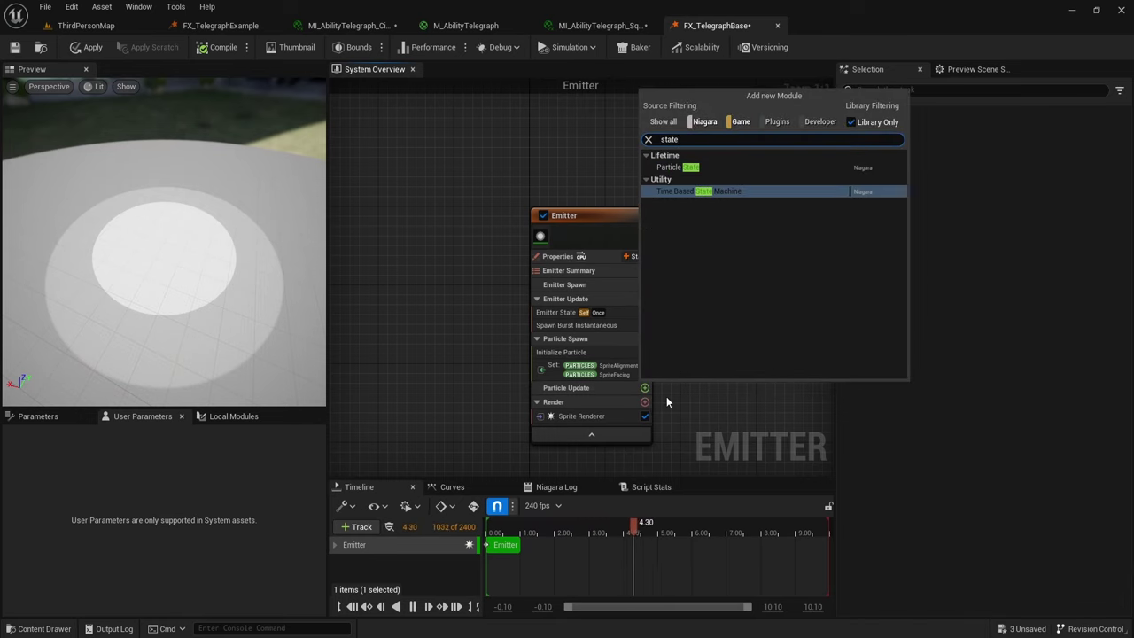
click(721, 167)
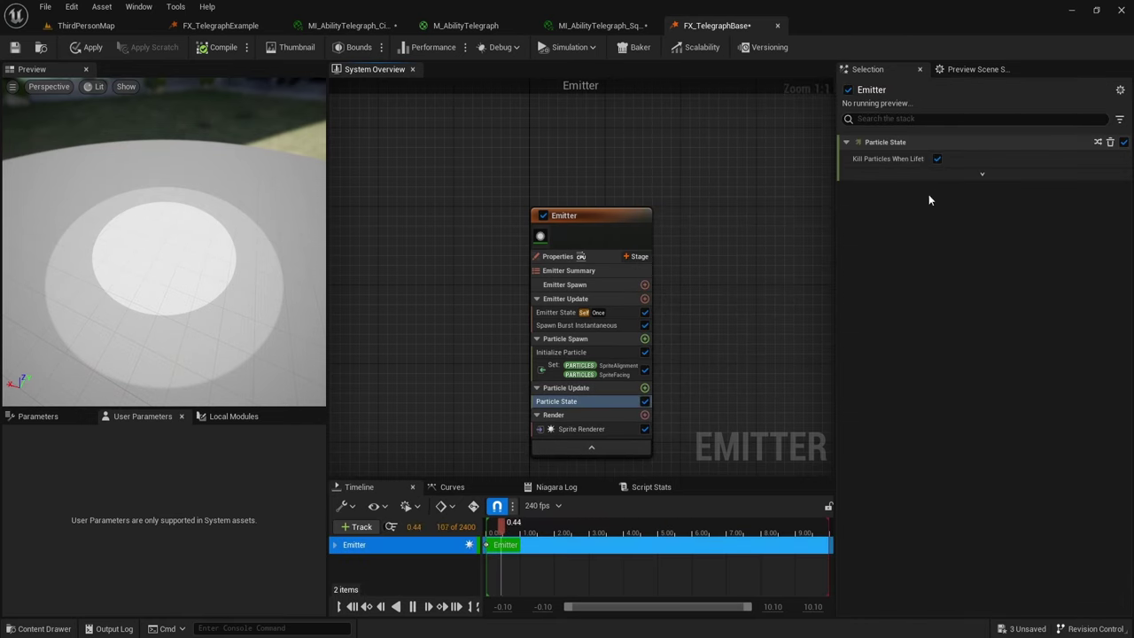
click(644, 388)
text(dy)
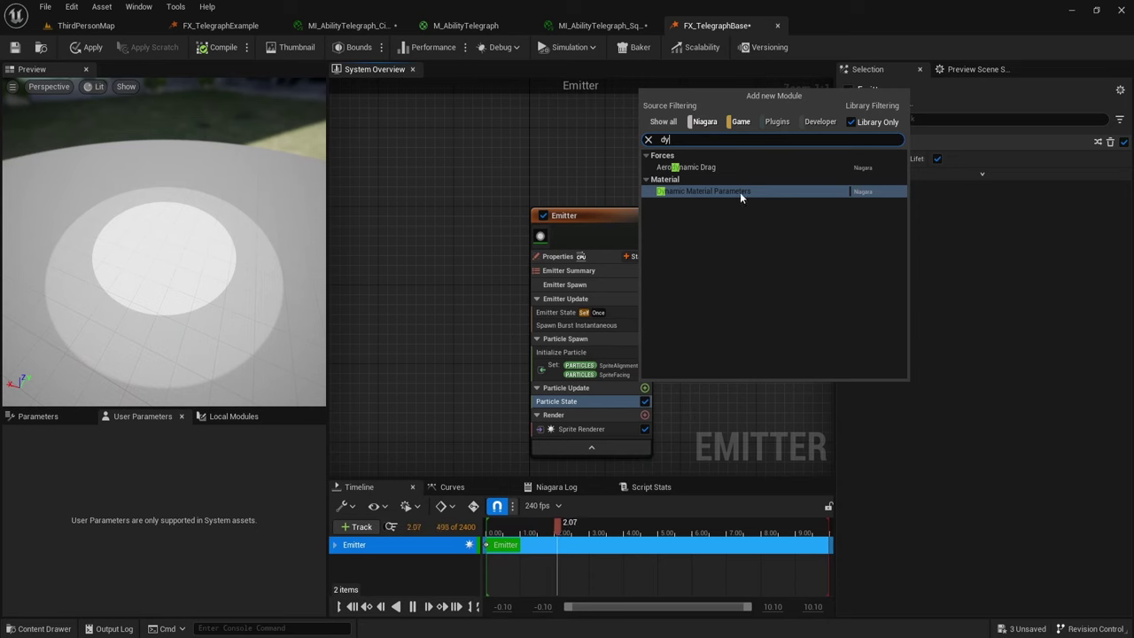
click(742, 192)
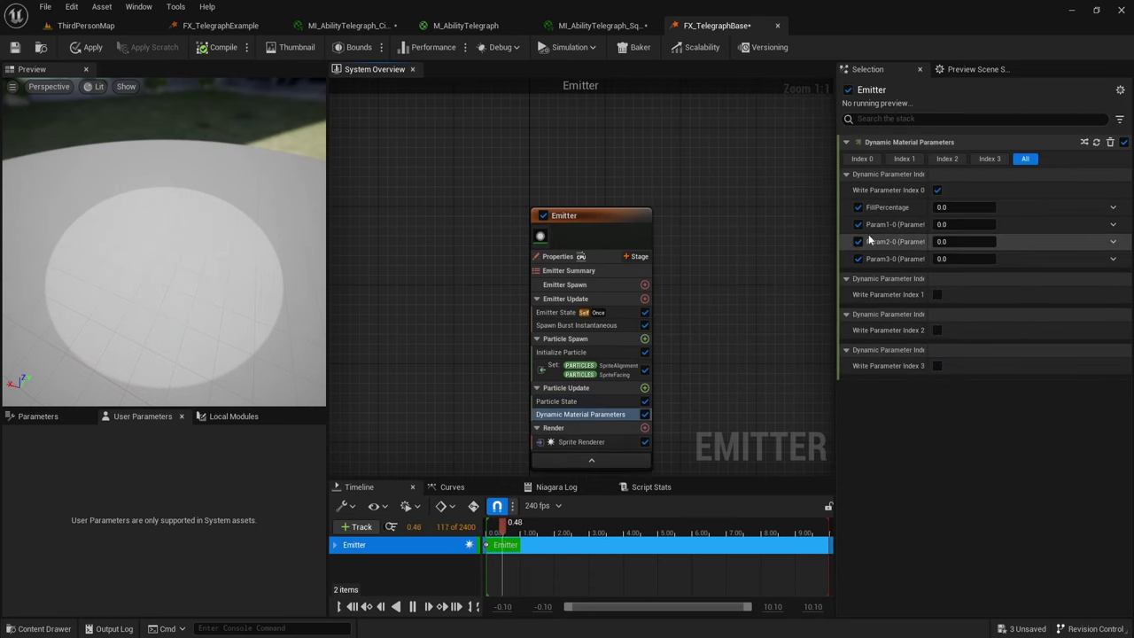
Step: Set the FillPercentage dynamic material parameter to 0.5
click(967, 207)
text(0.5)
key(Return)
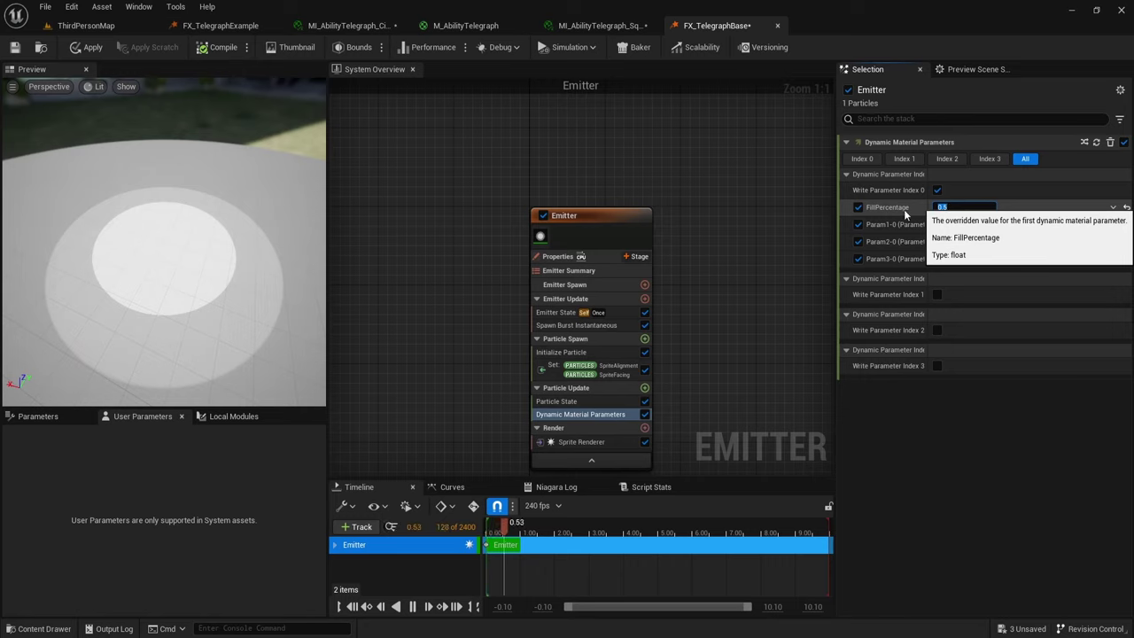
click(751, 241)
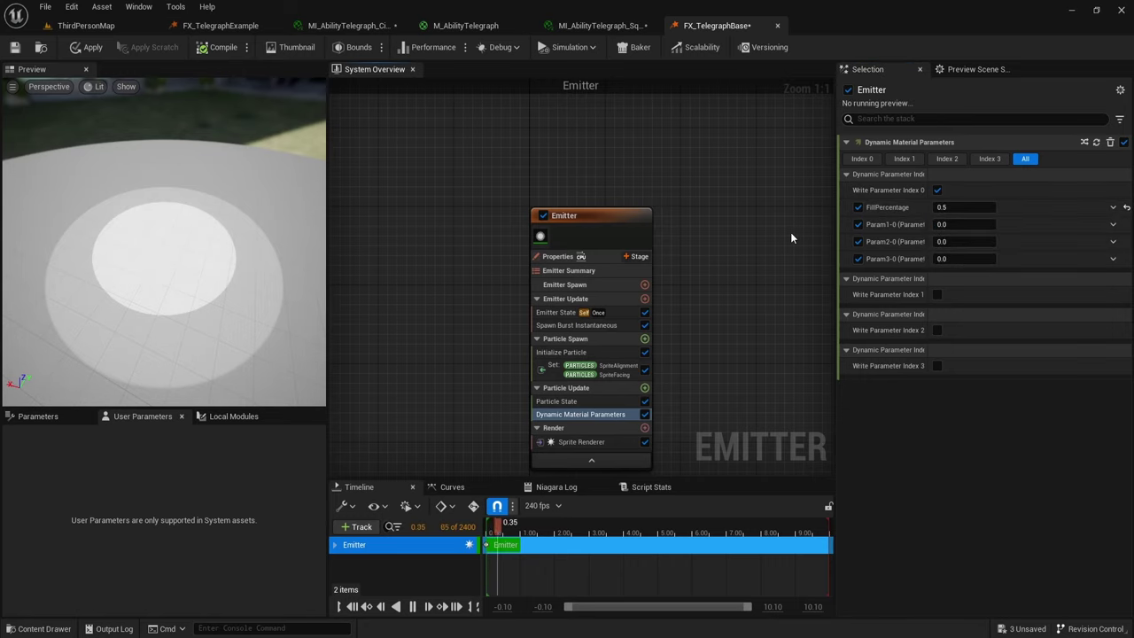
Step: Link the FillPercentage dynamic material parameter to the Particles NormalizedAge attribute
click(1112, 208)
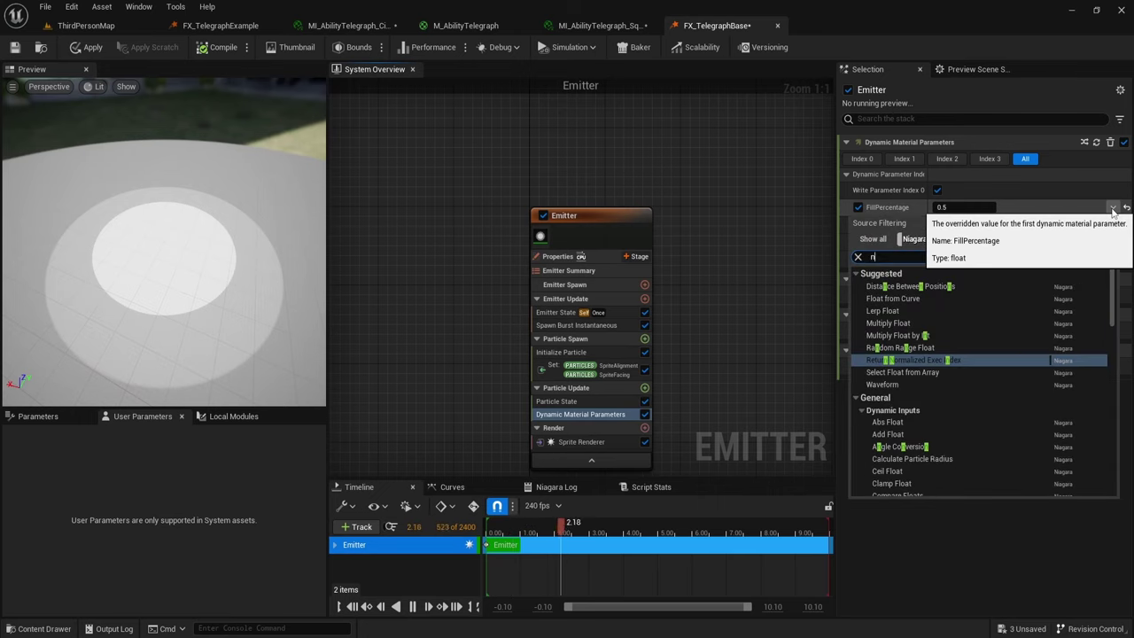
text(norm)
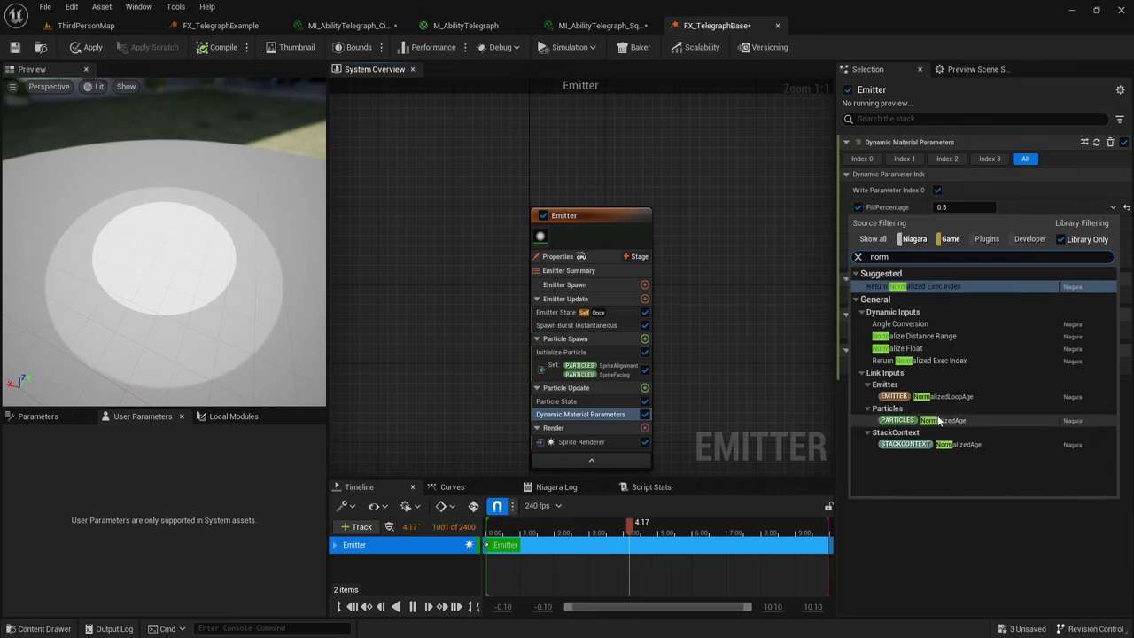
click(965, 419)
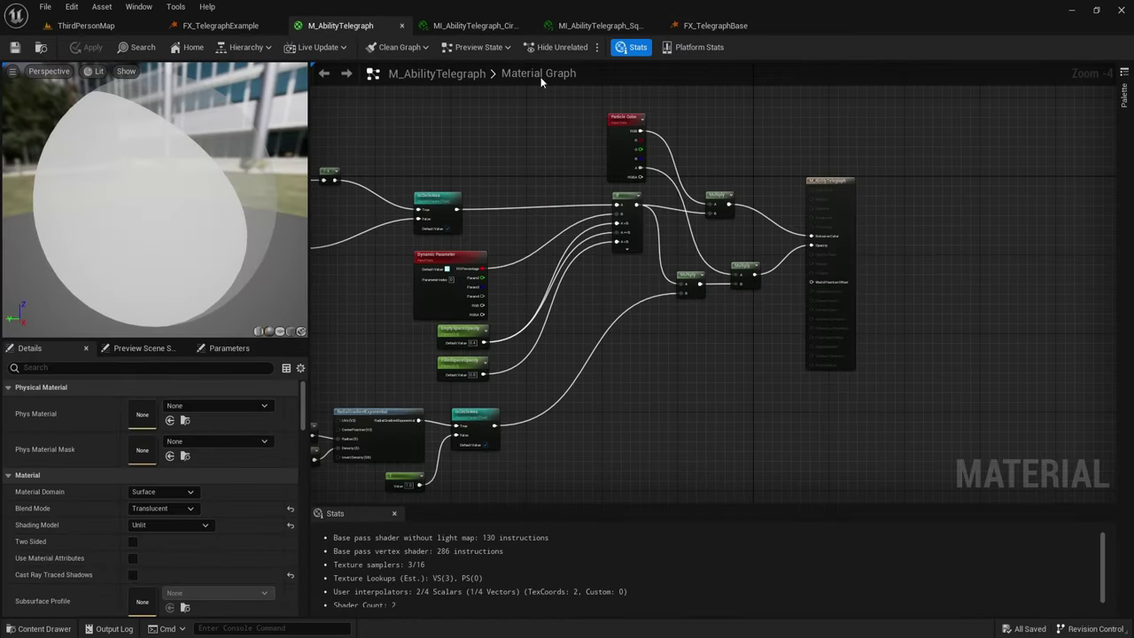
Step: Create a Niagara System named N_Telegraph_Circle from the FX_TelegraphBase emitter and open it
click(713, 25)
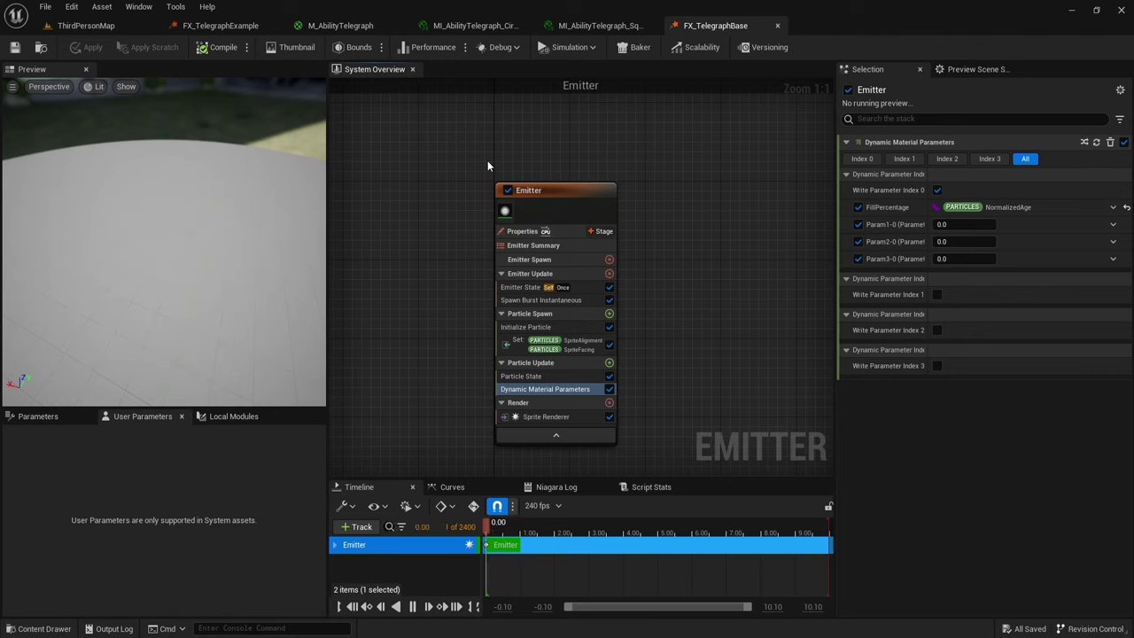
click(40, 47)
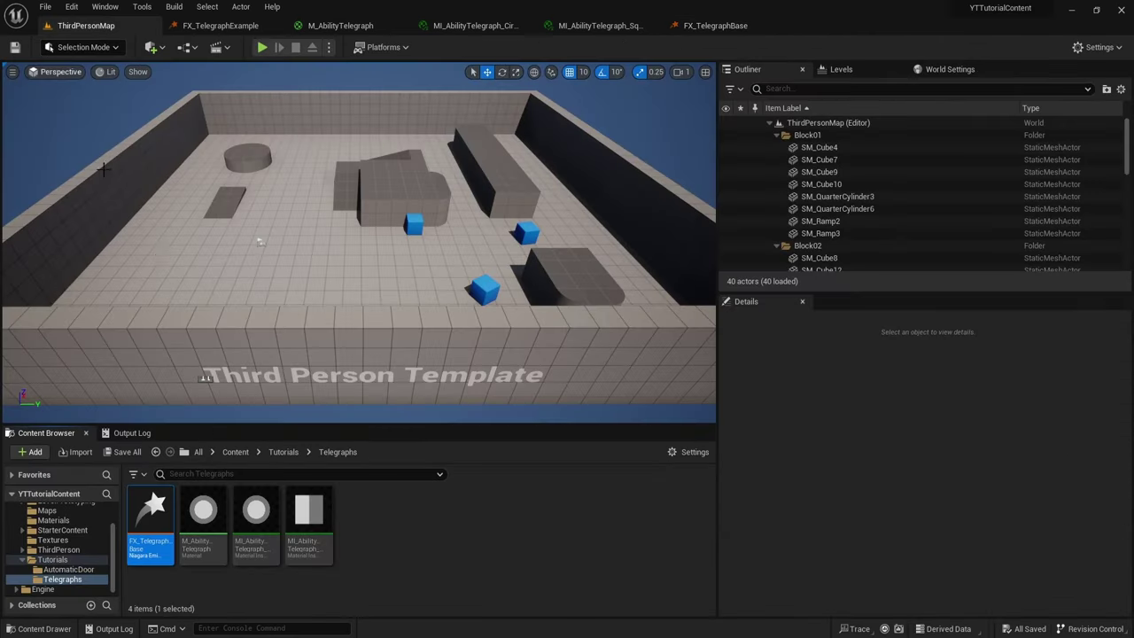
right_click(158, 512)
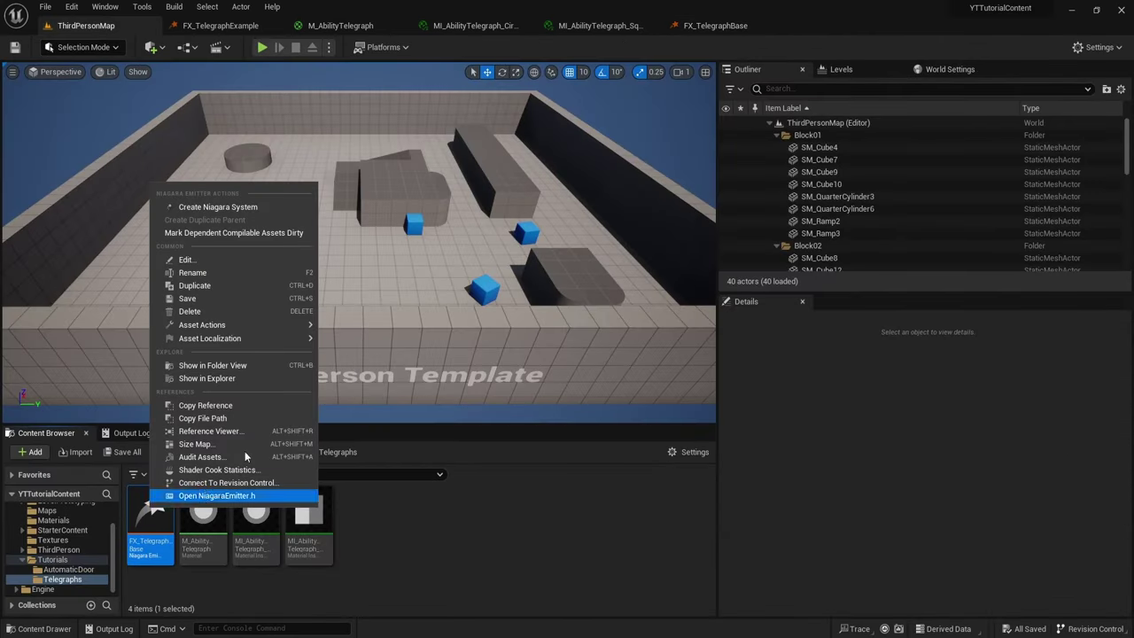
click(239, 206)
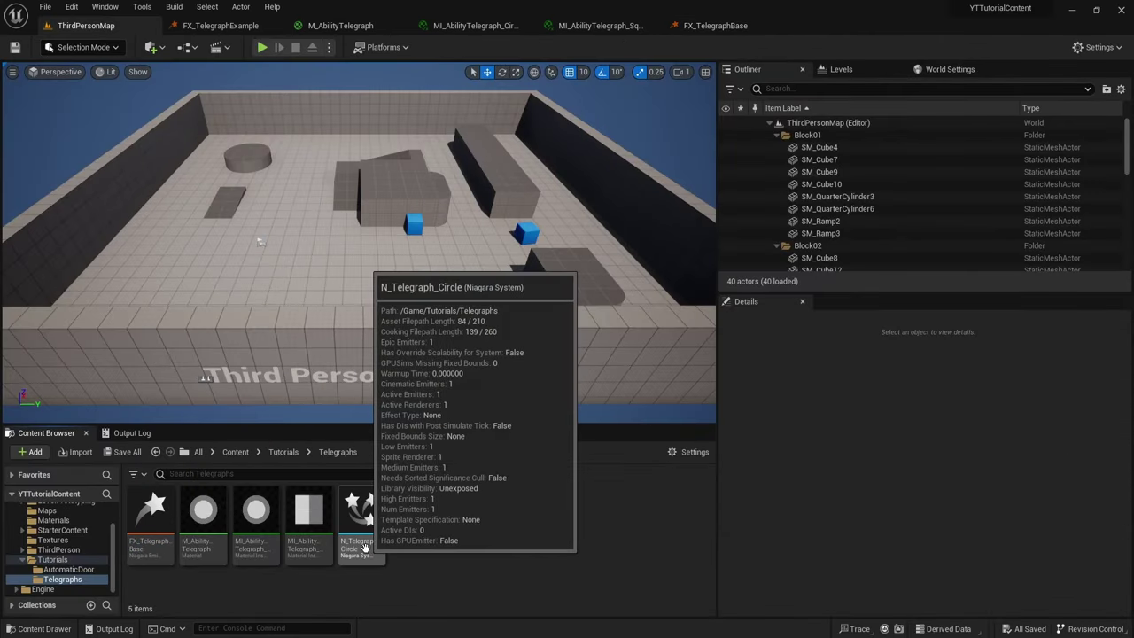
double_click(362, 531)
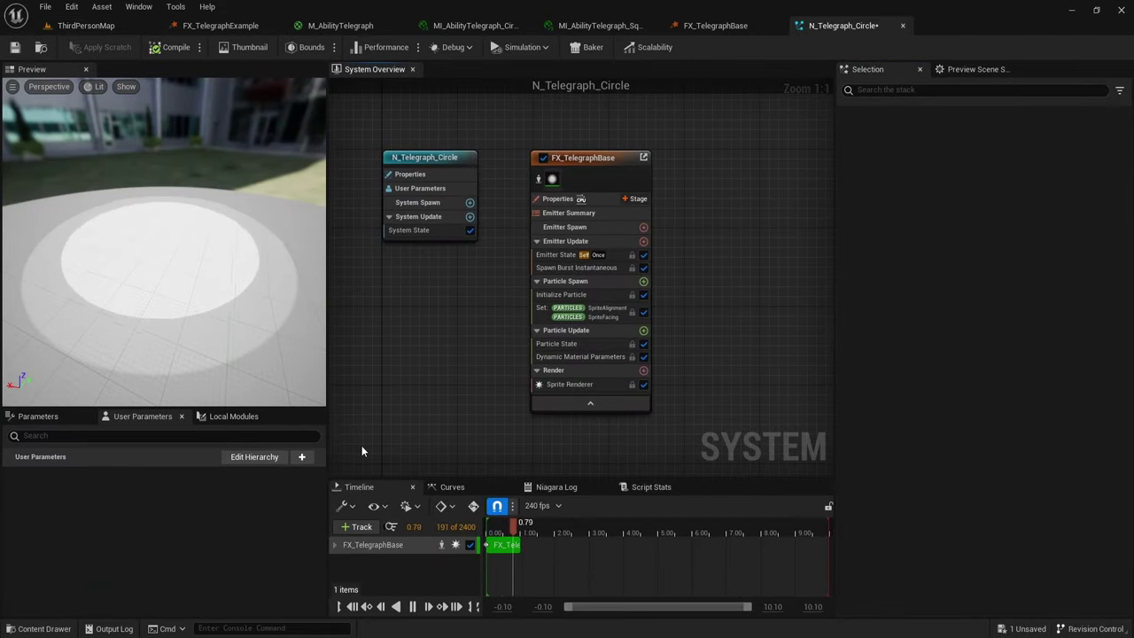
Step: Add a Linear Color user parameter named Colour and set it to light red (R 1.0, G 0.198, B 0.191)
click(302, 456)
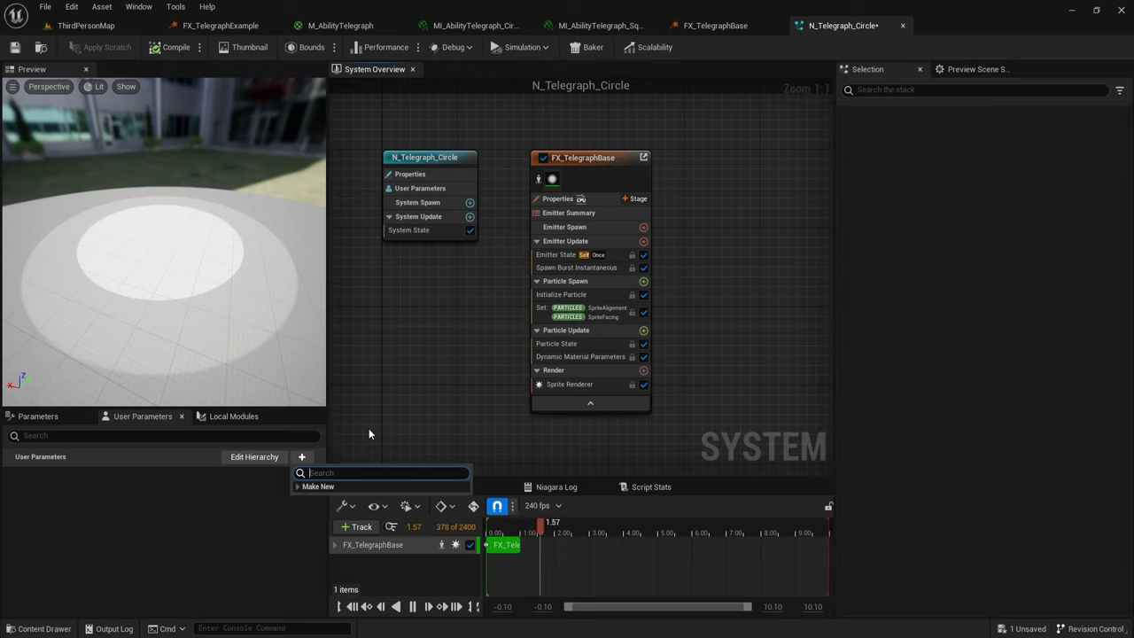
text(linear)
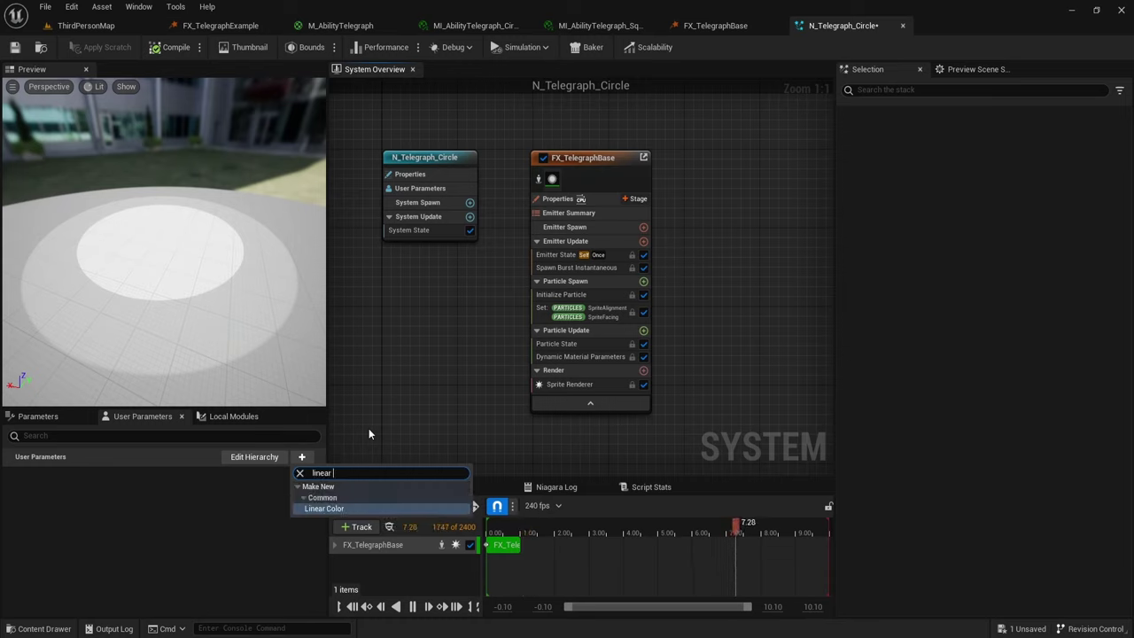
key(Return)
text(Colo)
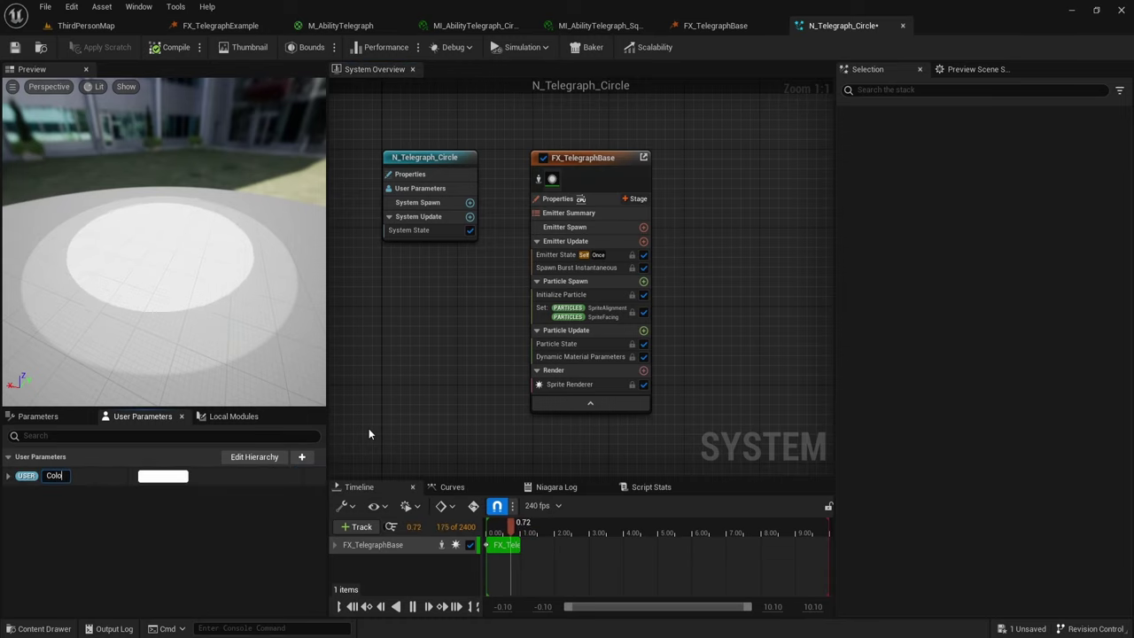
text(ur)
key(Return)
click(156, 476)
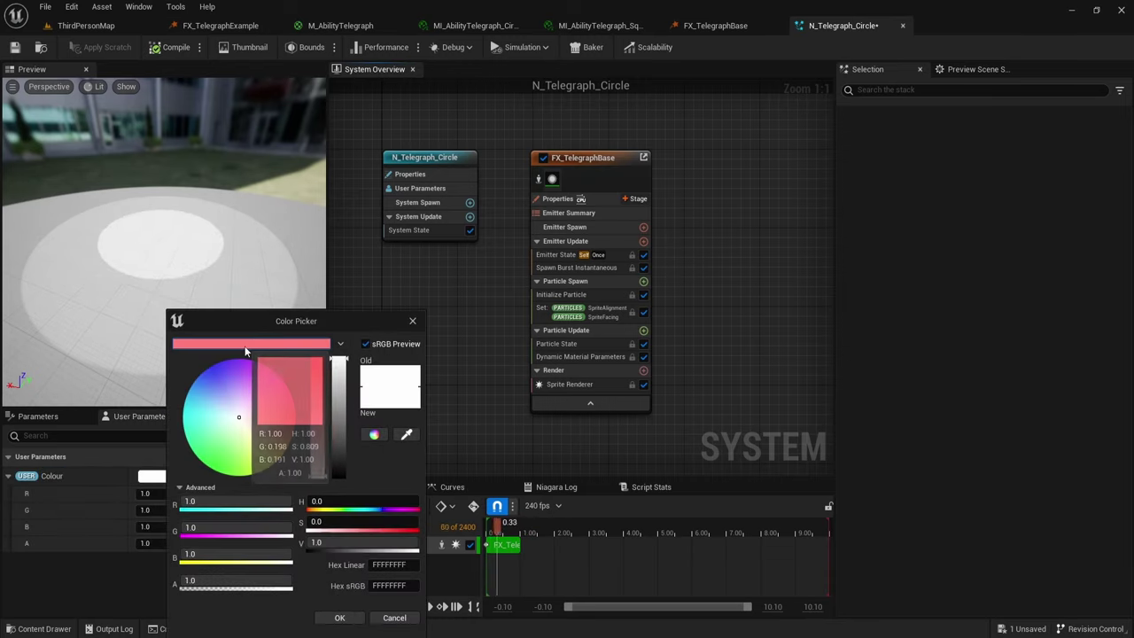
click(339, 617)
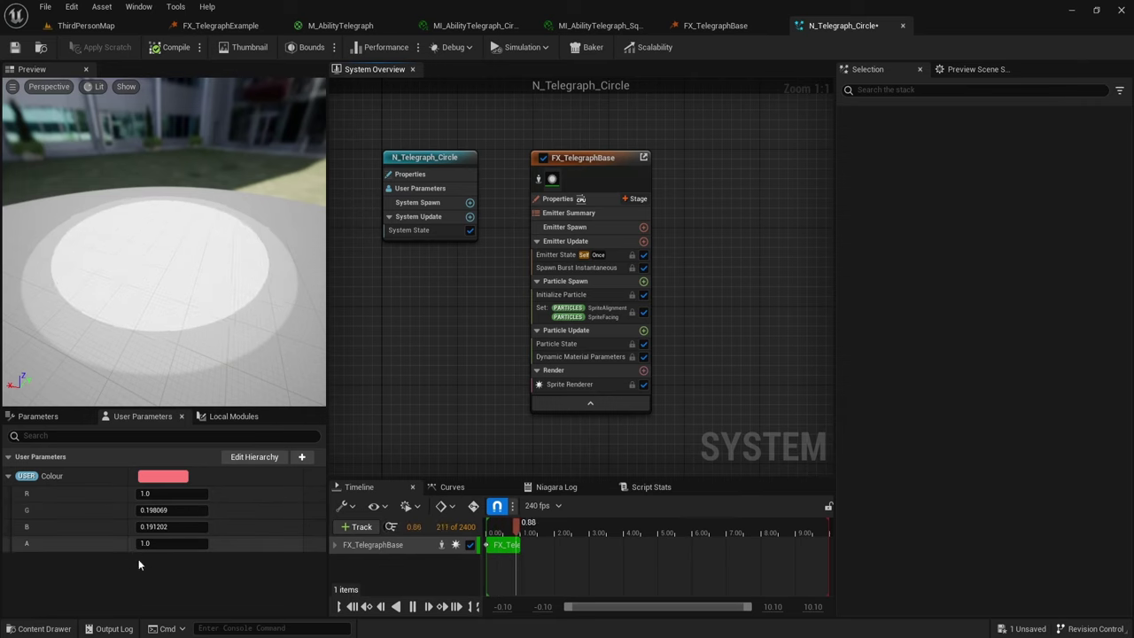
Step: Add two float user parameters named Lifetime and Scale
click(301, 456)
text(floa)
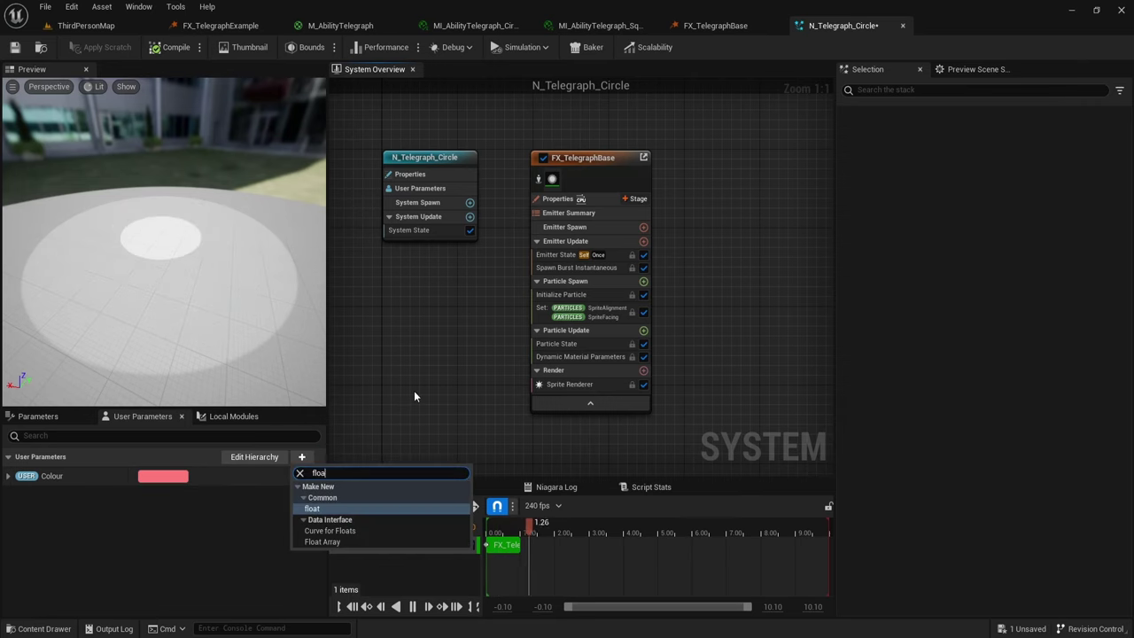
key(Return)
text(Lifetime)
key(Return)
click(301, 456)
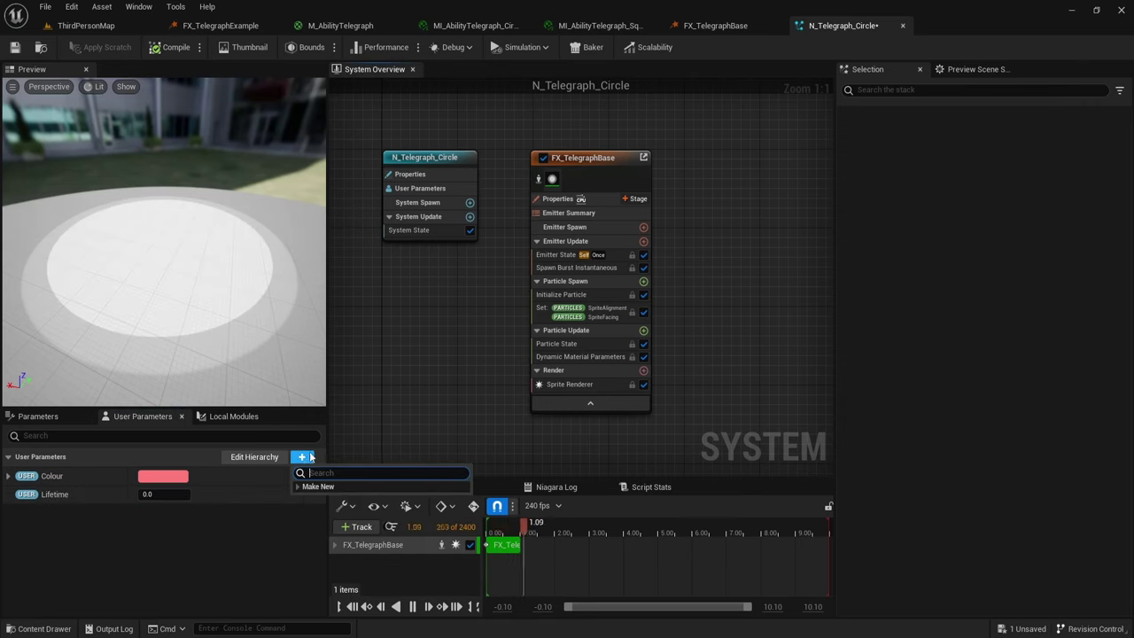
text(float)
key(Return)
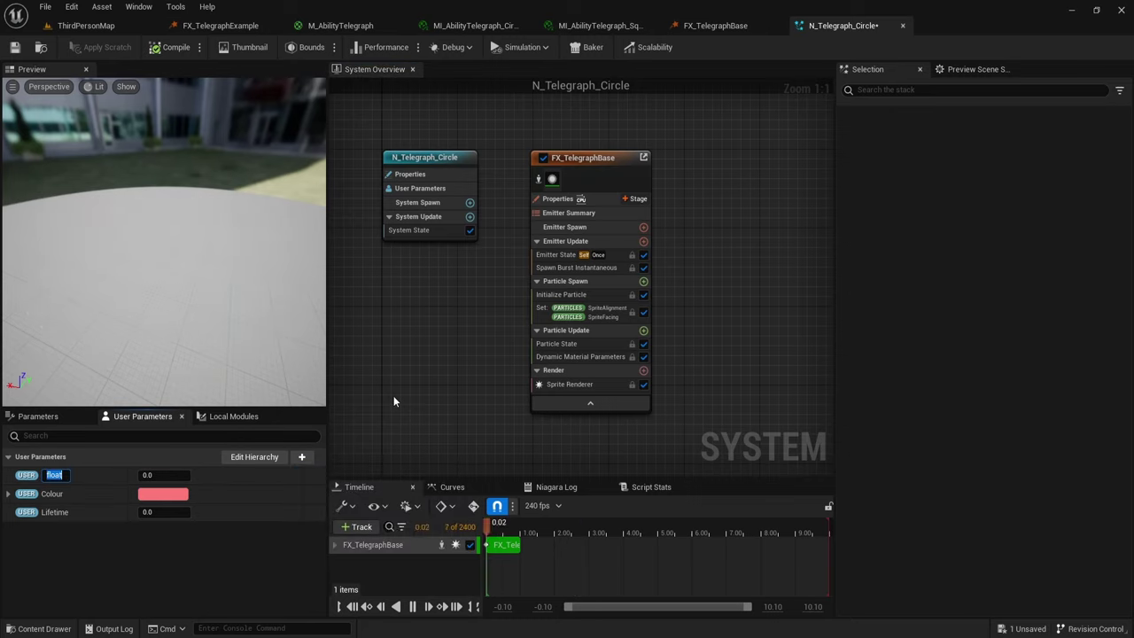
text(Scale)
key(Return)
Step: Set the Lifetime user parameter to 1 and the Scale user parameter to 1000
click(149, 495)
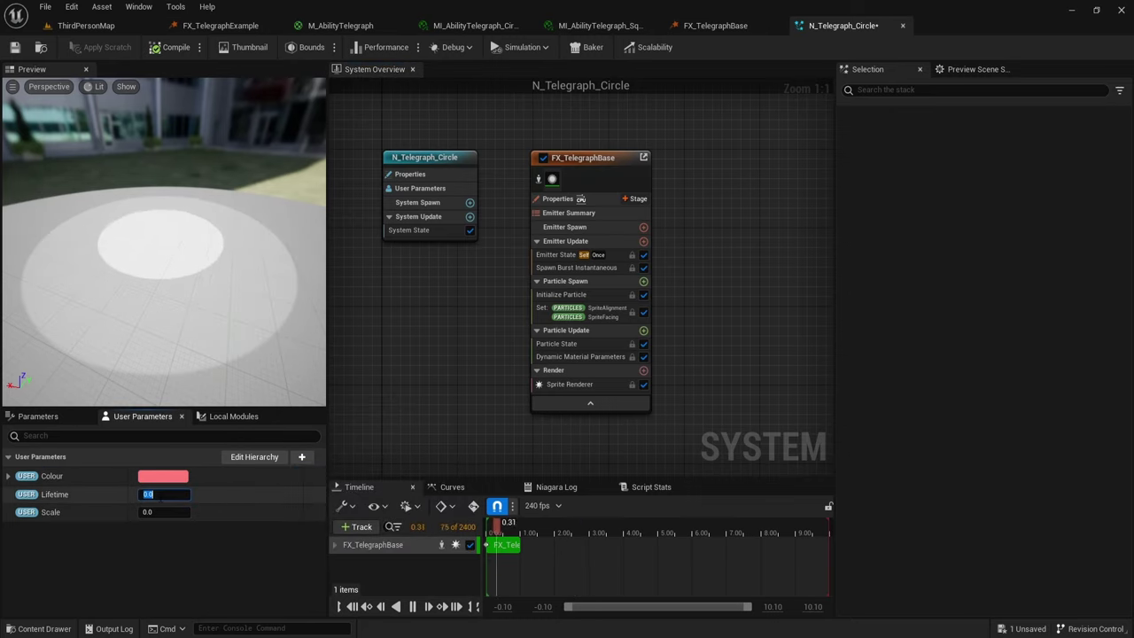
text(1)
key(Return)
text(1000)
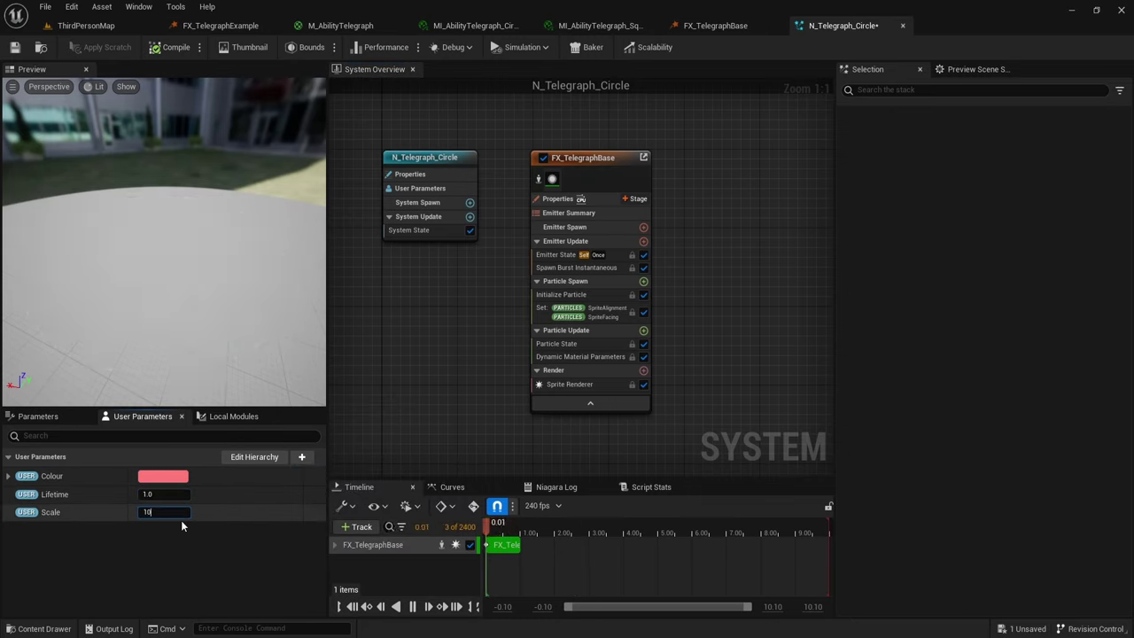
key(Return)
Step: Link Initialize Particle's Lifetime and Color inputs to the Lifetime and Colour user parameters
click(529, 300)
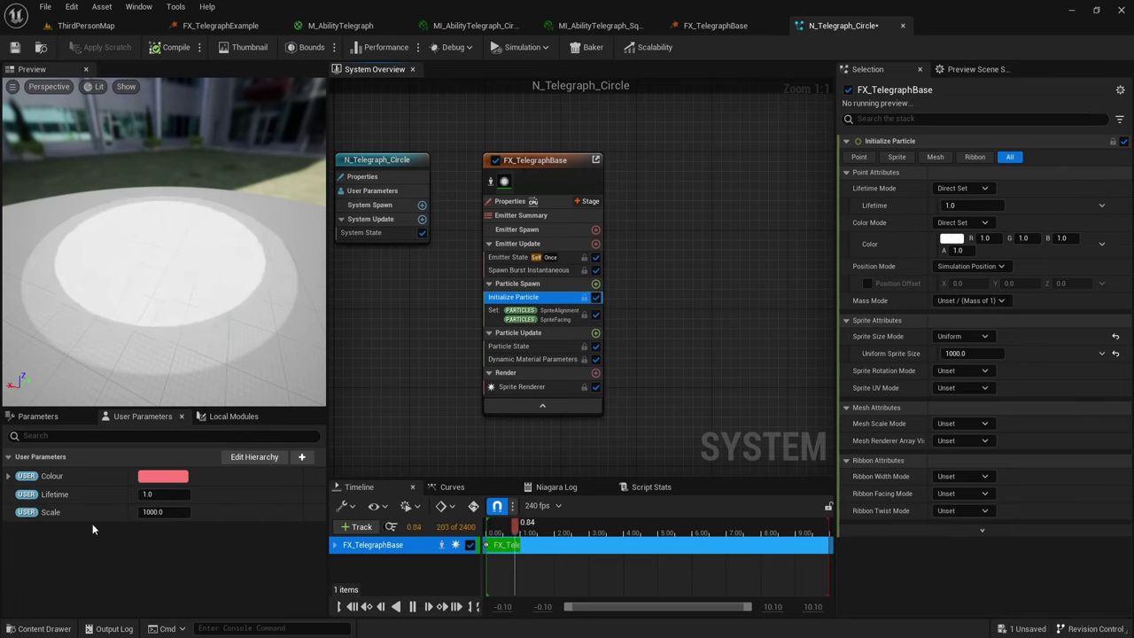
click(1103, 206)
text(lifet)
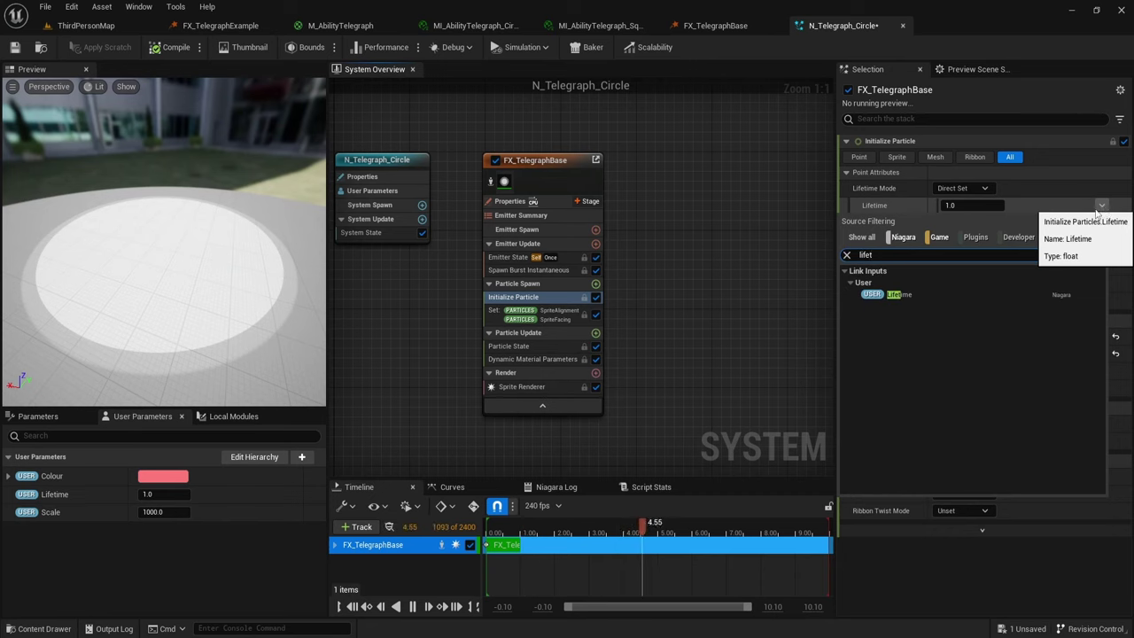
key(Return)
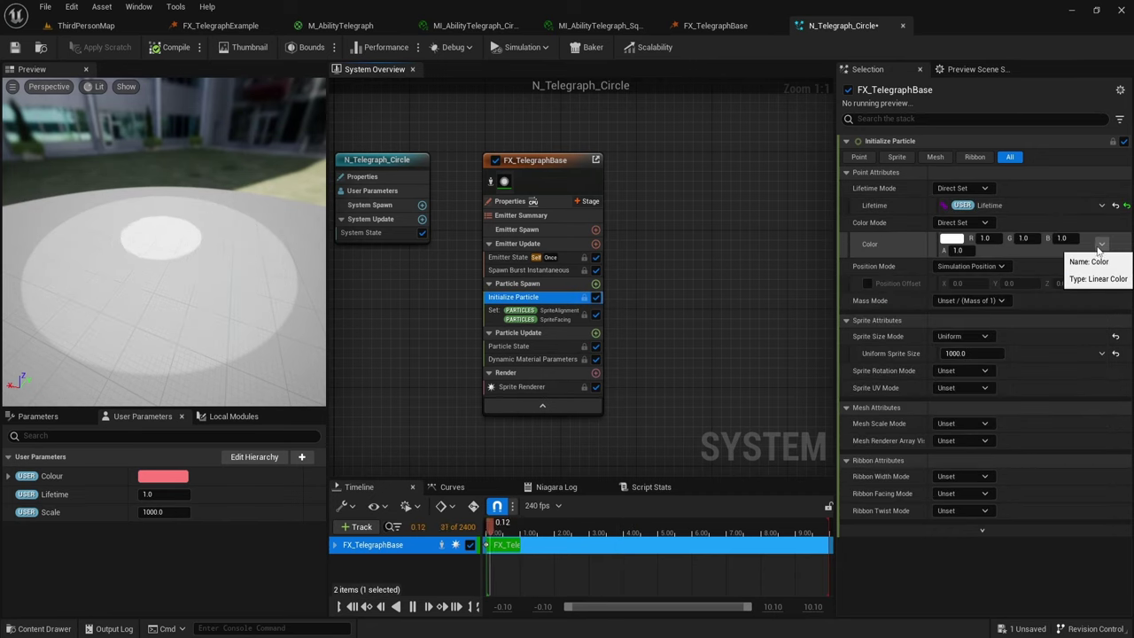
click(1101, 243)
text(colour)
key(Return)
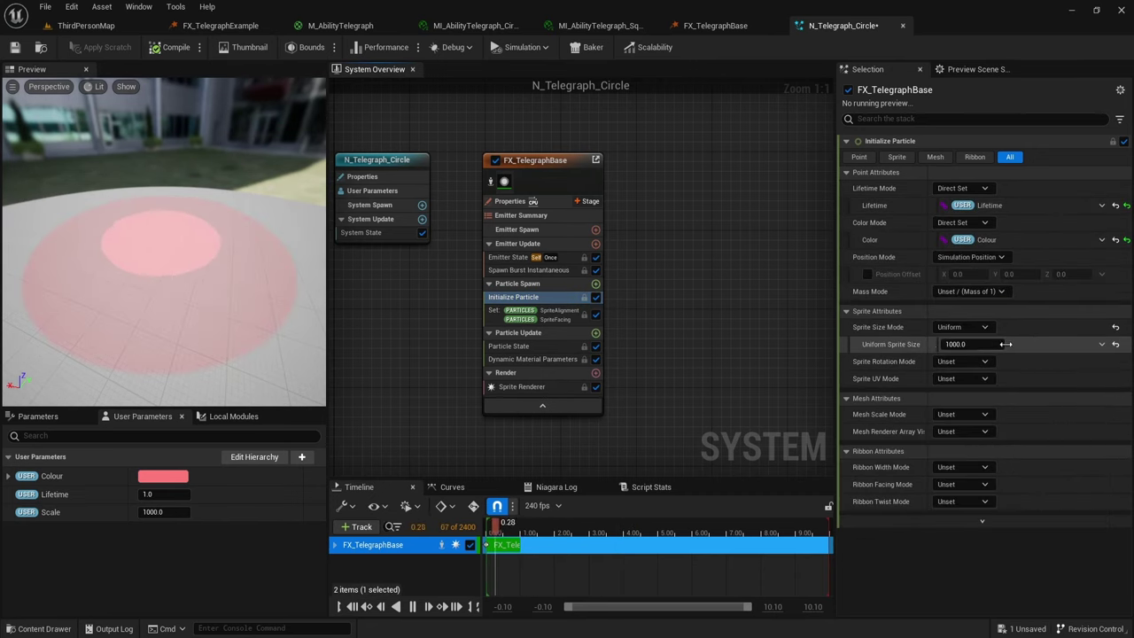
Step: Link Initialize Particle's Uniform Sprite Size to the Scale user parameter
click(1101, 345)
text(scale)
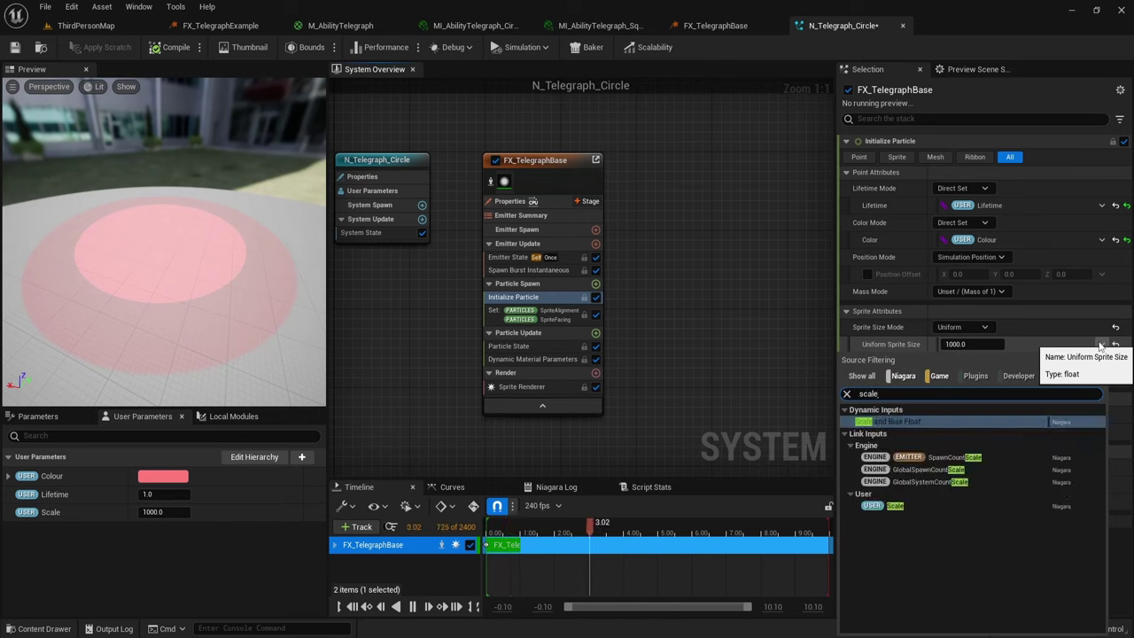
key(Return)
click(164, 512)
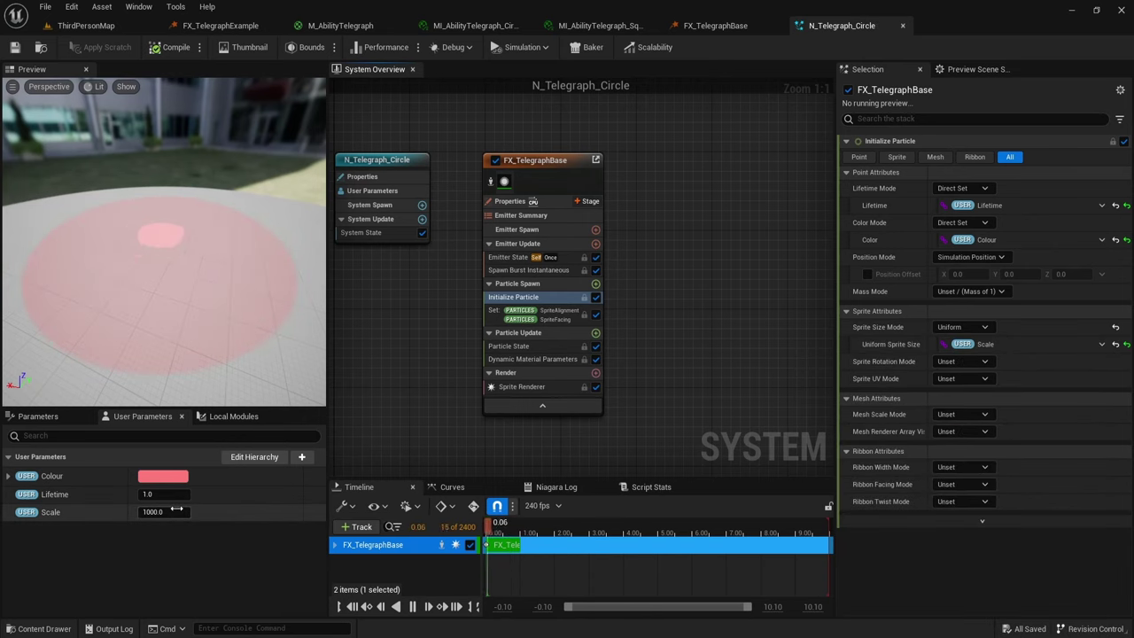
Step: Try a value of 2000 for the circle telegraph's Scale user parameter
text(2000)
key(Return)
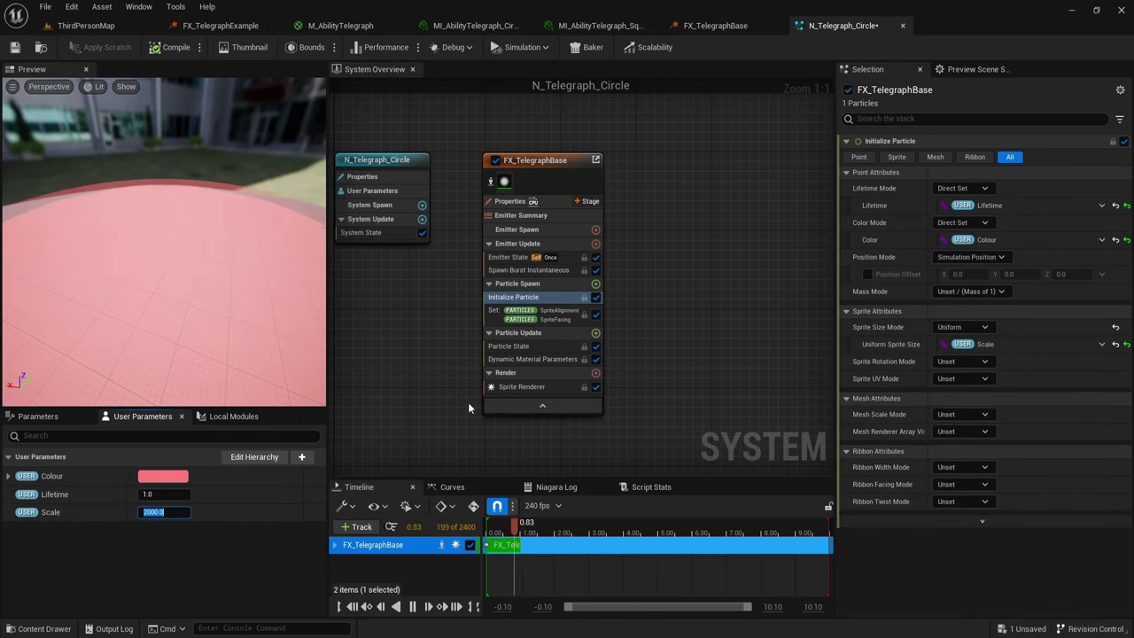
click(458, 359)
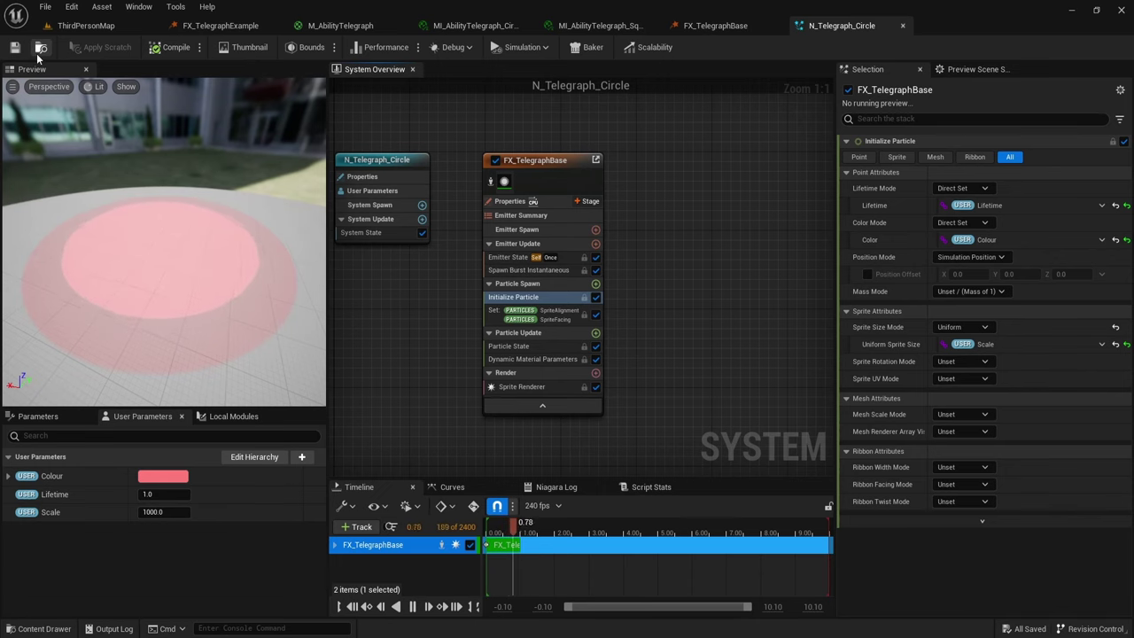
Step: Duplicate the N_Telegraph_Circle system in the Telegraphs folder and name the copy N_Telegraph_Square
click(82, 25)
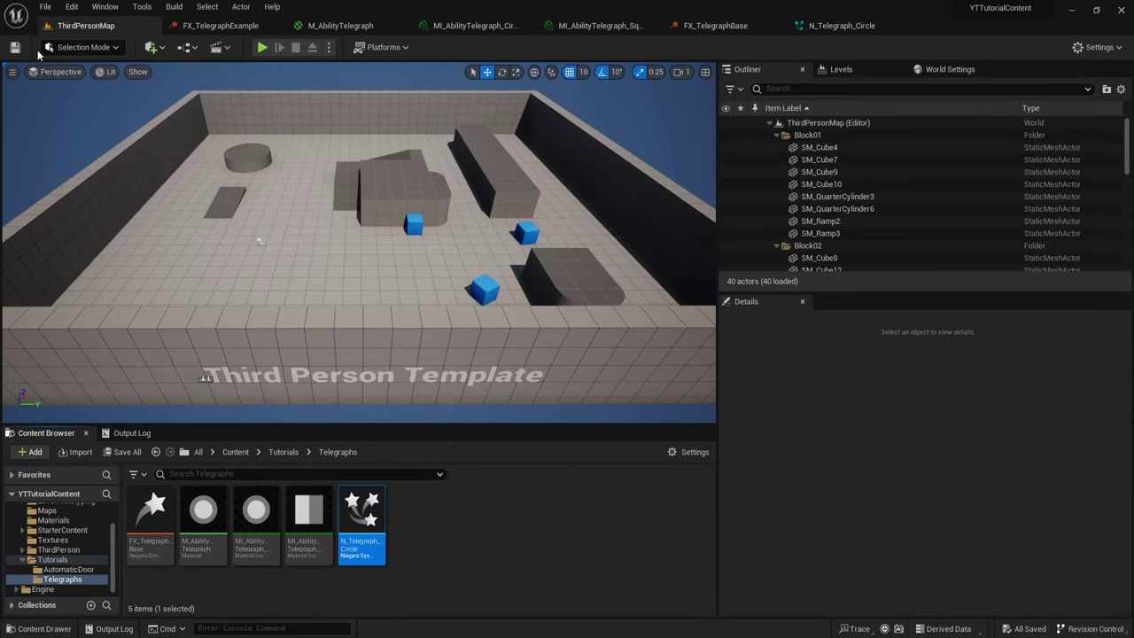
right_click(359, 513)
click(455, 292)
text(N_Telegraph_Square)
key(Return)
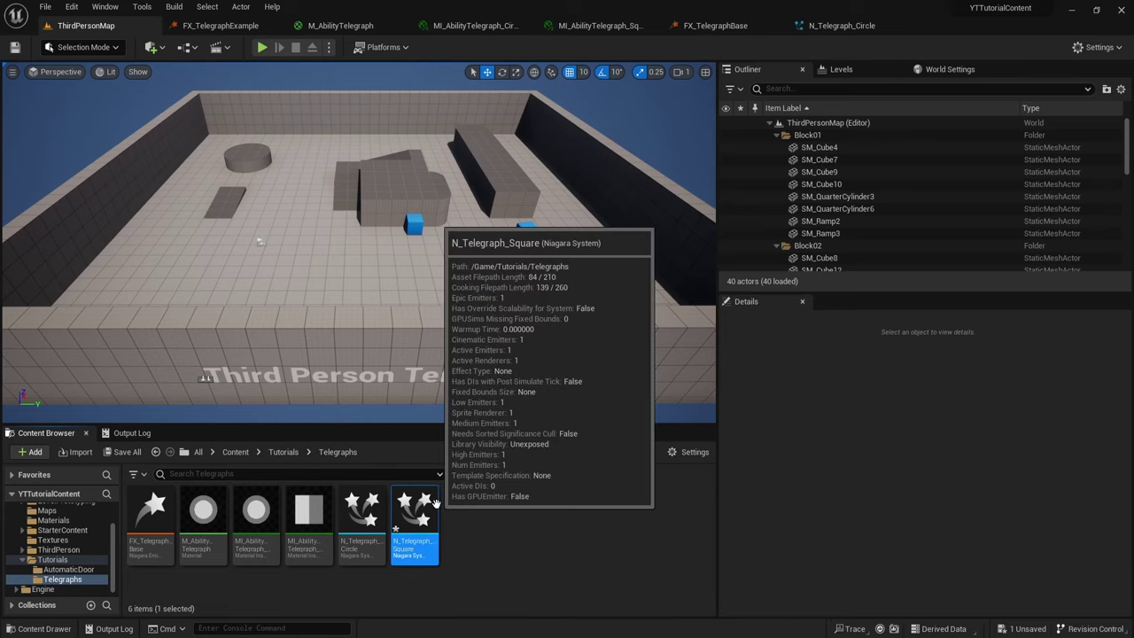
Step: Open N_Telegraph_Square and set its Sprite Renderer material to MI_AbilityTelegraph_Square
double_click(434, 501)
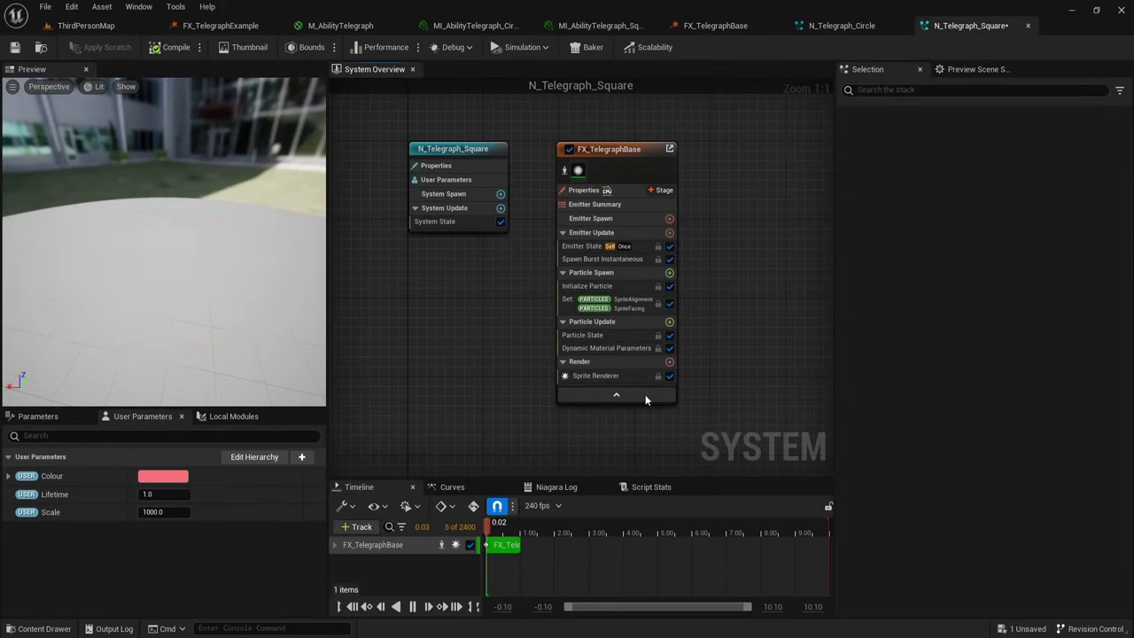
click(589, 375)
click(1009, 174)
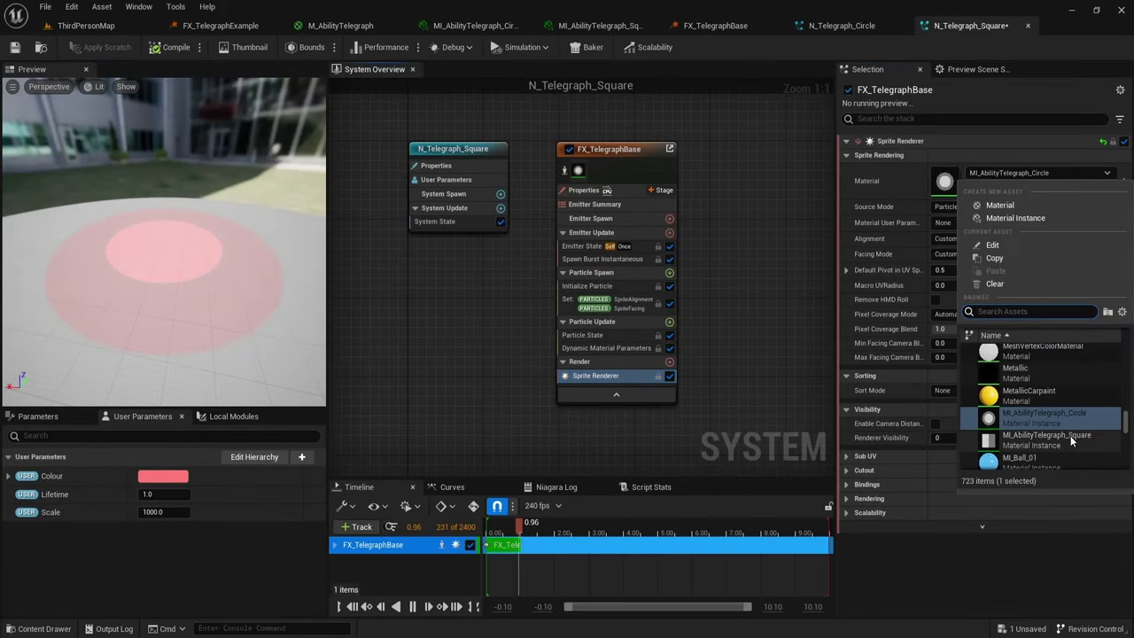
click(1046, 436)
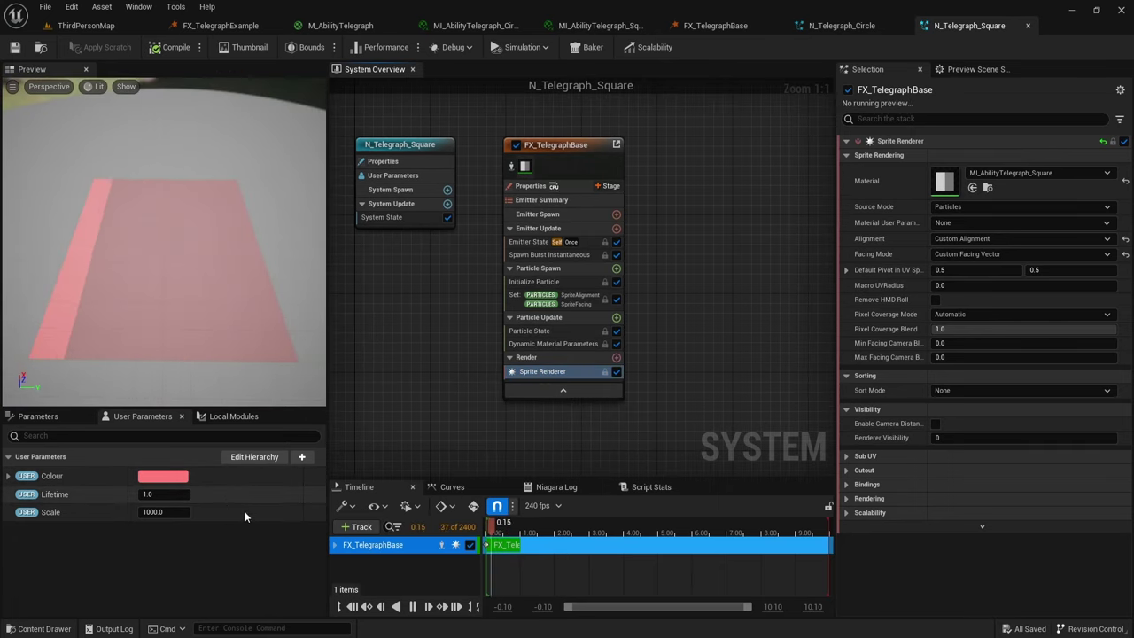
Step: Add two float user parameters named Length and Width to the square telegraph
click(301, 457)
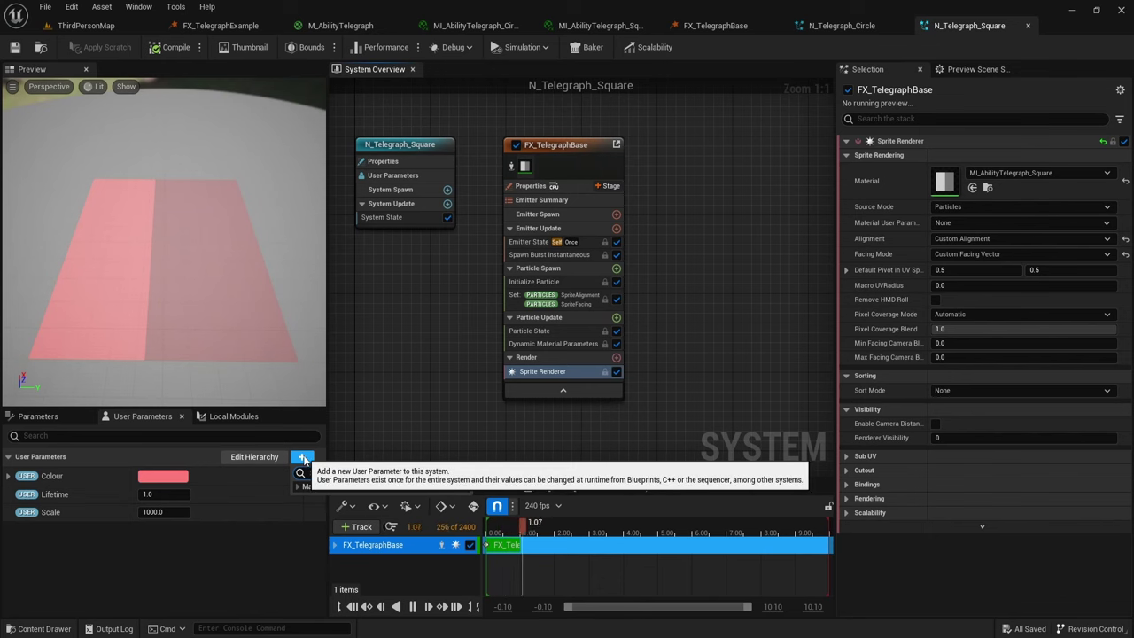
key(Return)
text(Length)
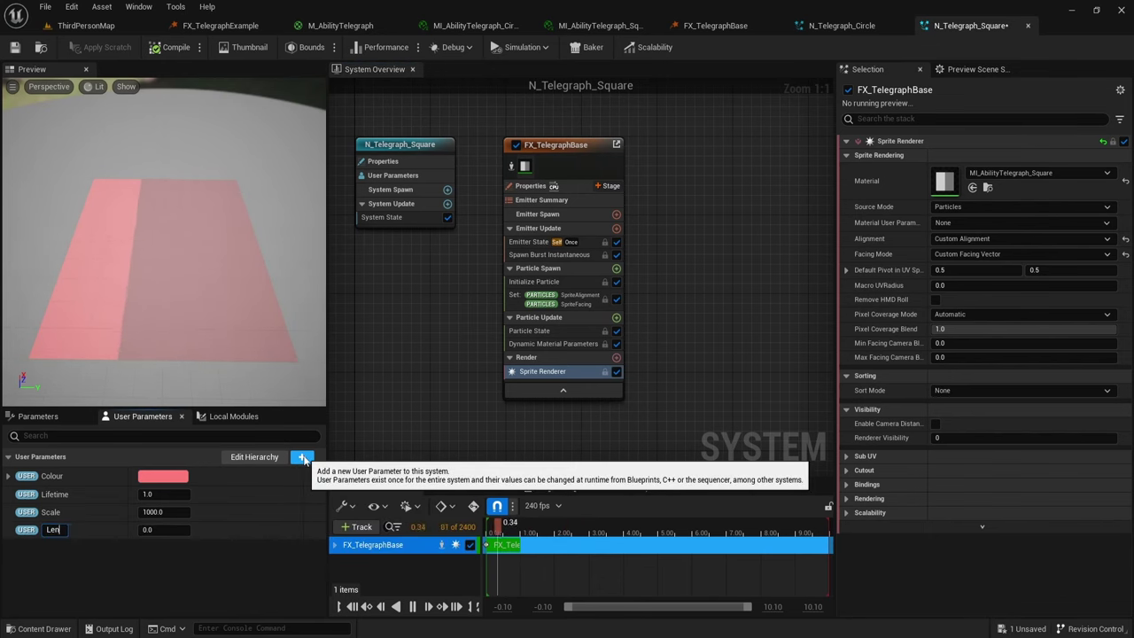
key(Return)
click(301, 457)
key(Return)
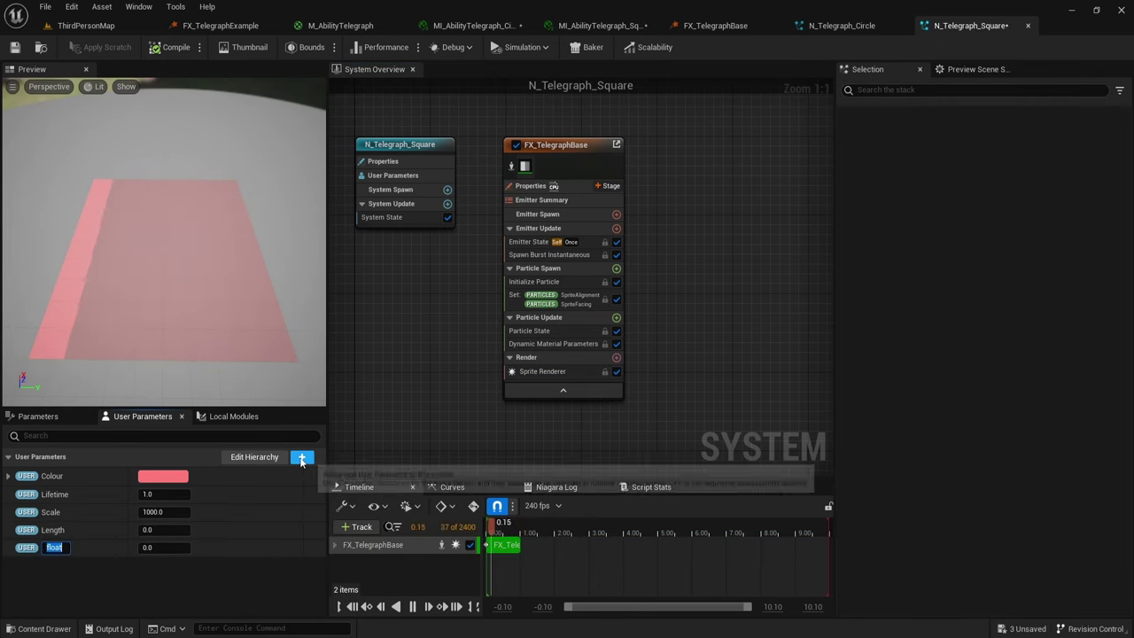
text(Width)
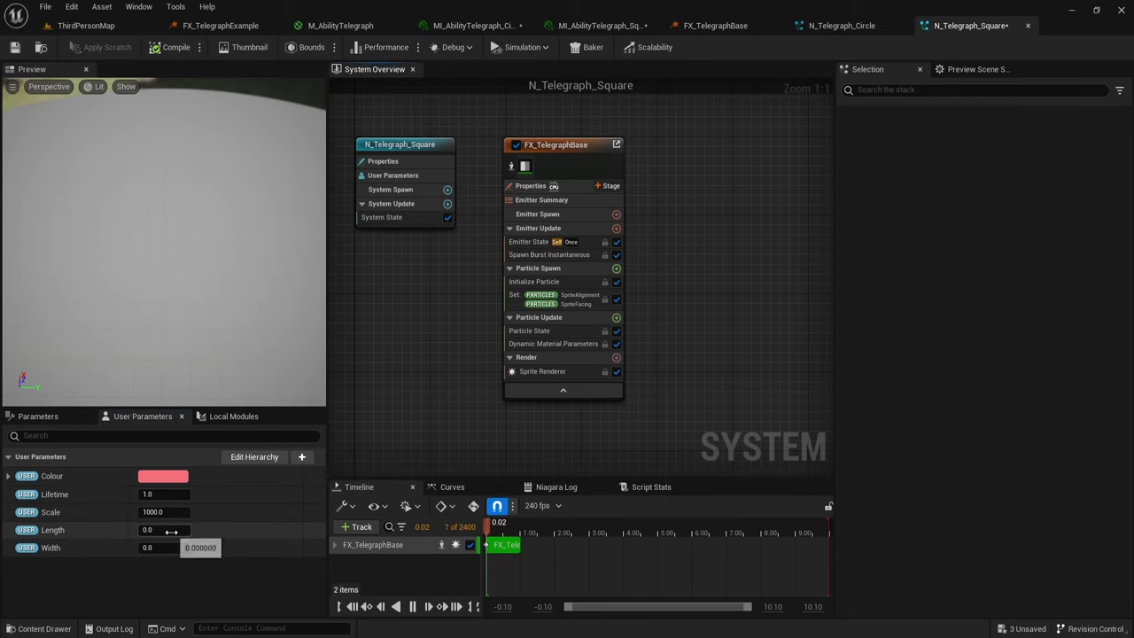
Step: Set the Length user parameter to 1500 and the Width user parameter to 500
click(164, 529)
text(1500)
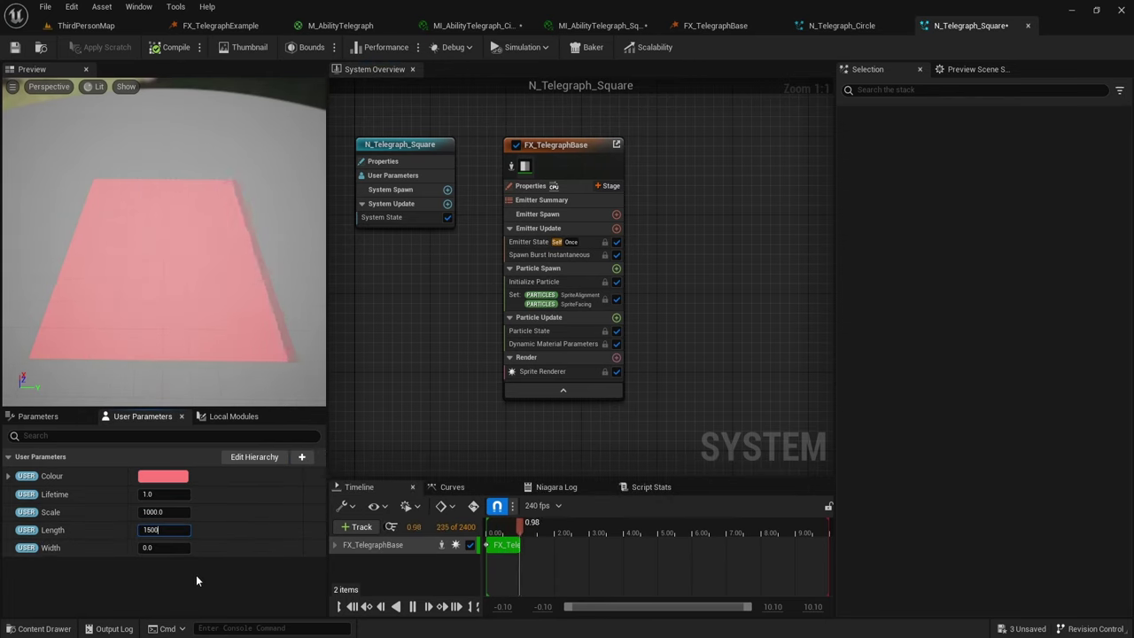
key(Tab)
text(500)
key(Return)
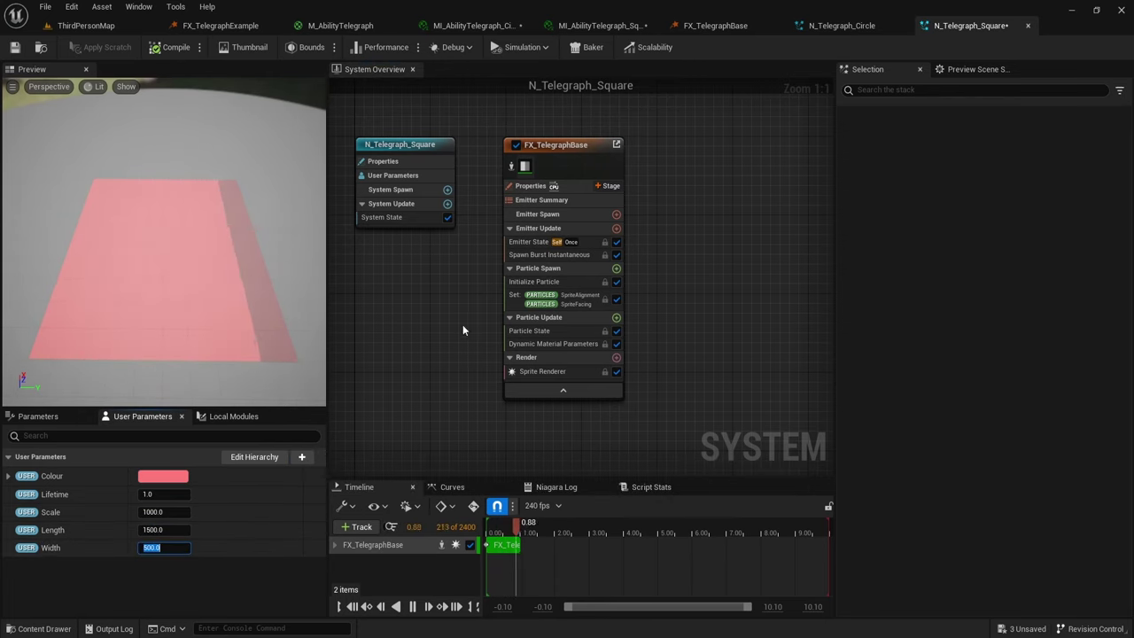
Step: Set Initialize Particle's Sprite Size Mode to Non-Uniform and give Sprite Size a Make Vector 2D input
click(535, 281)
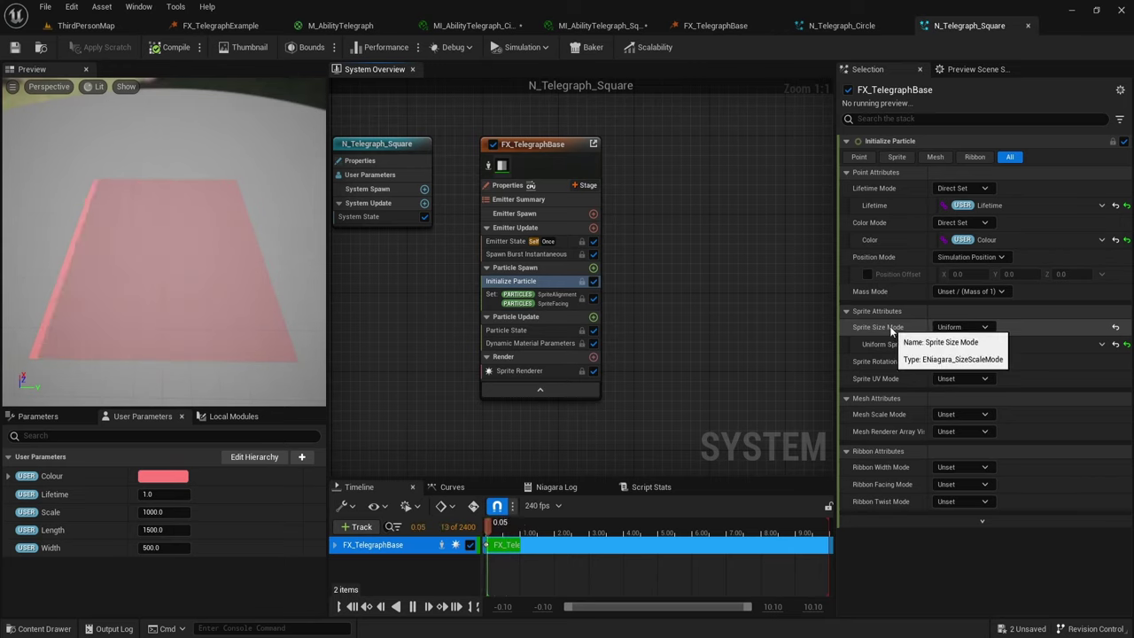
click(961, 327)
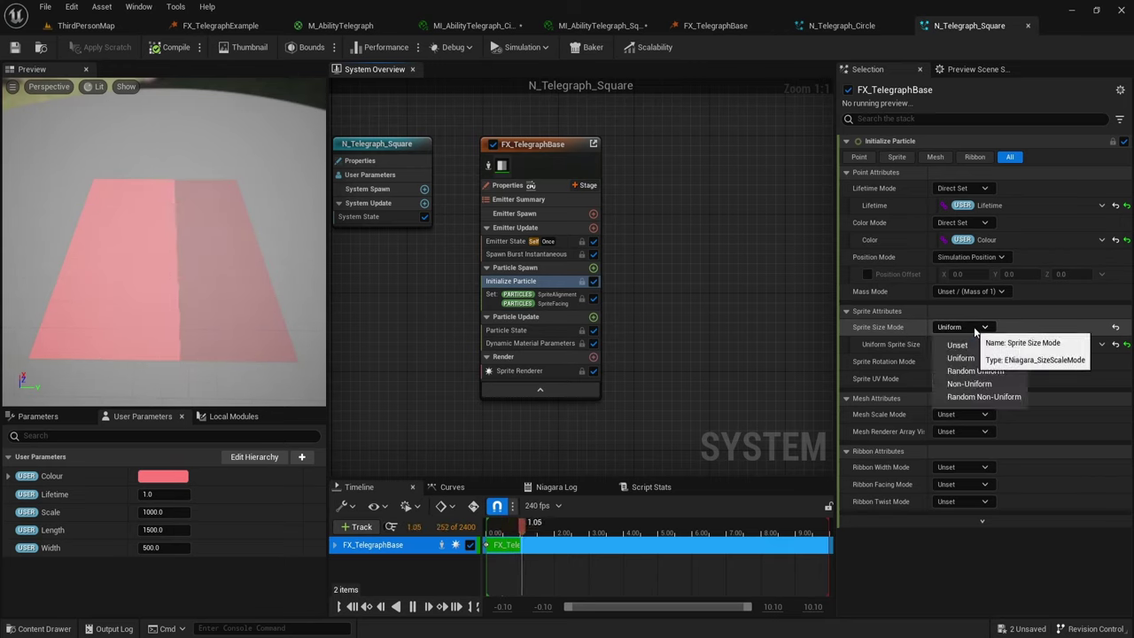
click(979, 384)
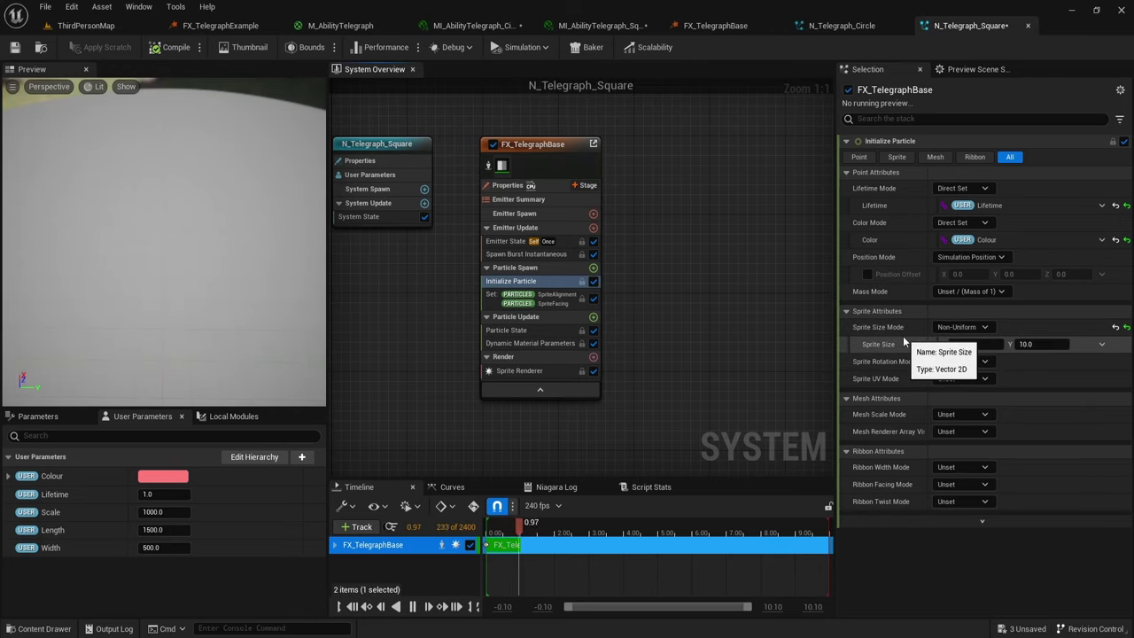
click(1101, 345)
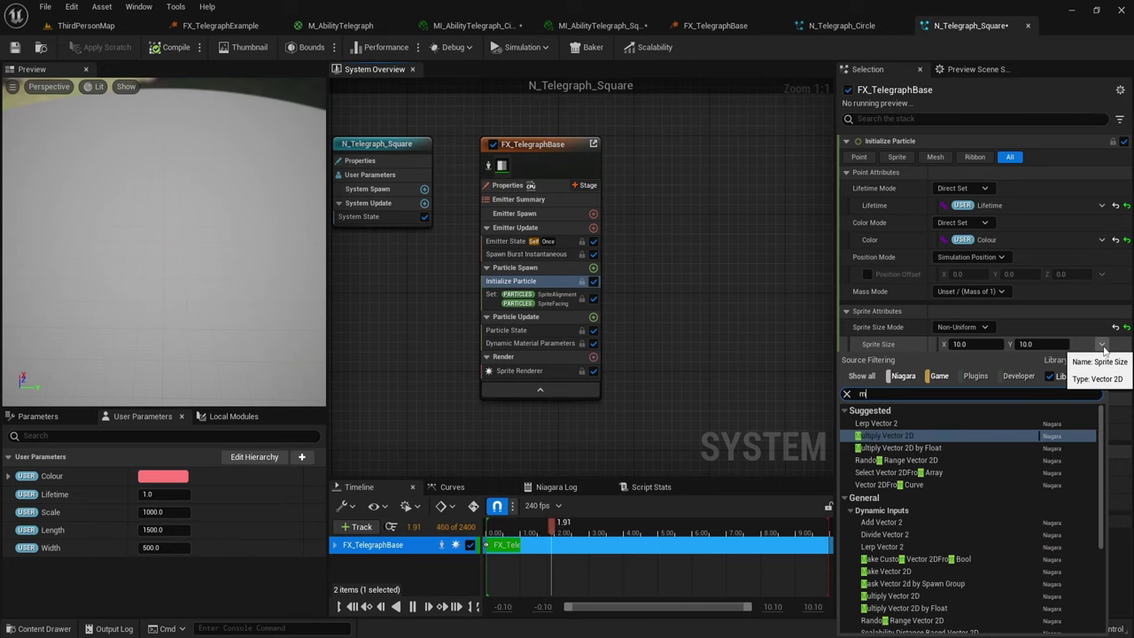
text(make v)
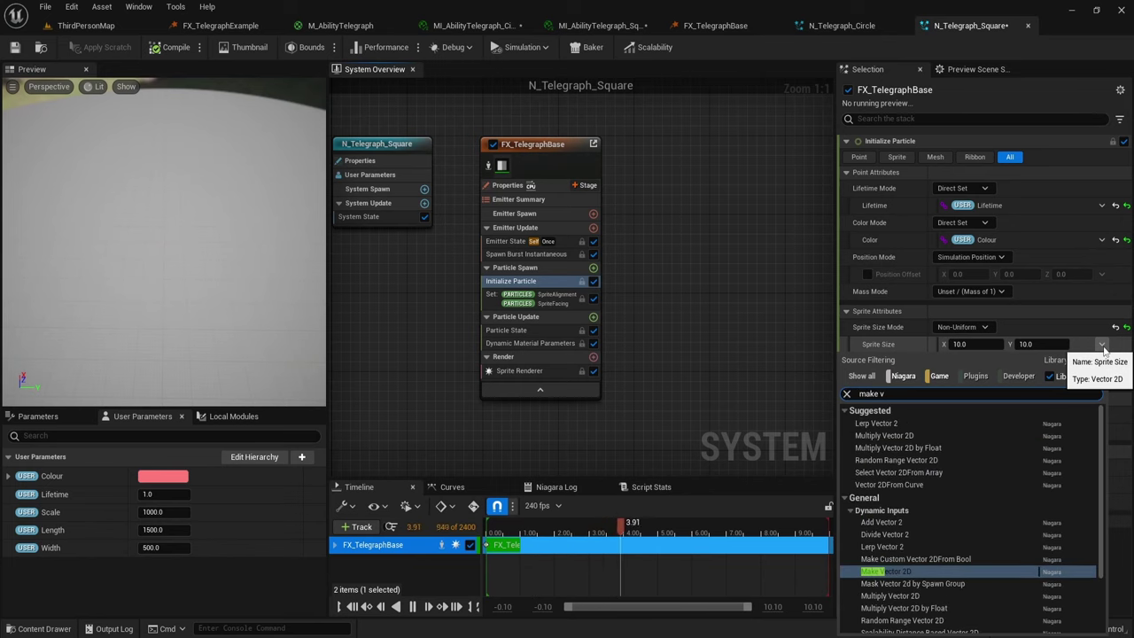
key(Return)
Step: Link Sprite Size X to the Length user parameter and Sprite Size Y to the Width user parameter
click(1101, 361)
text(length)
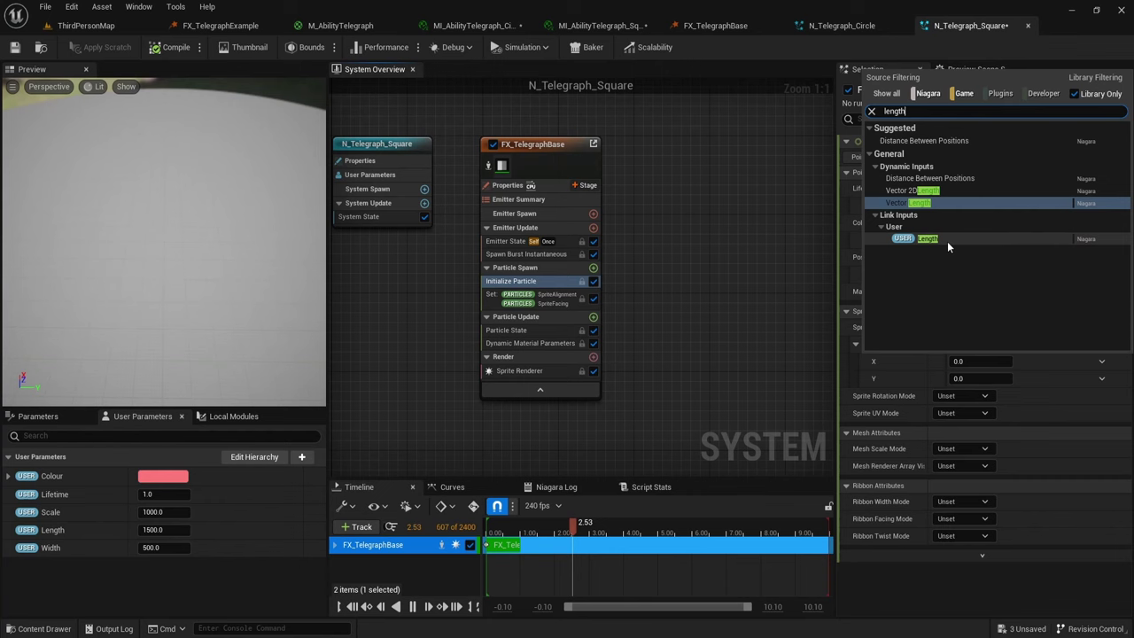
click(930, 238)
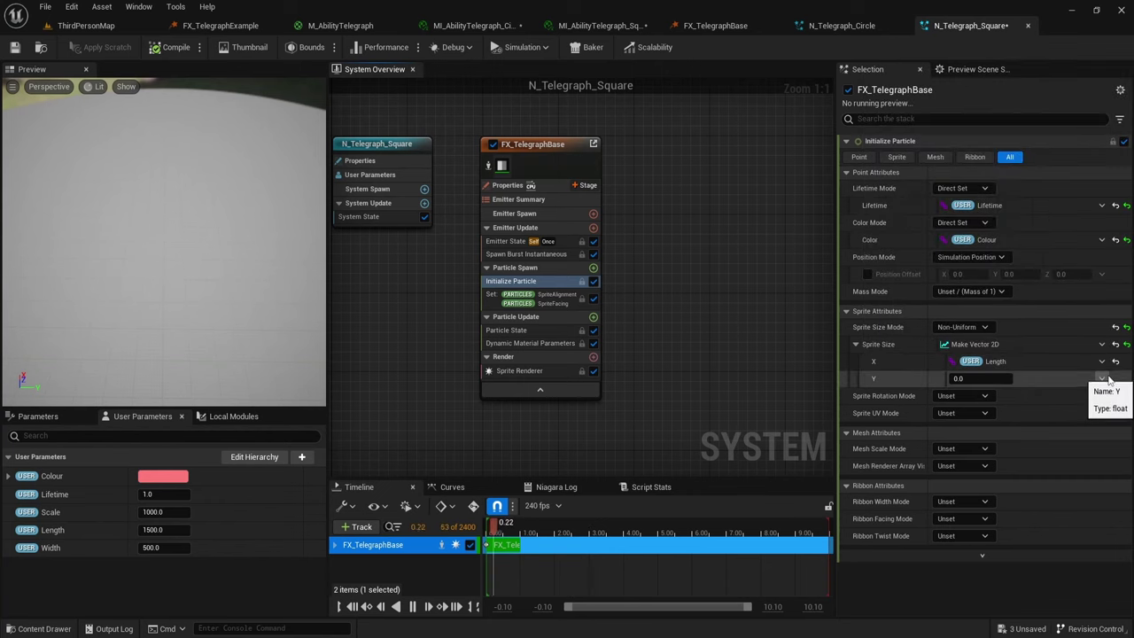
click(1100, 378)
text(wid)
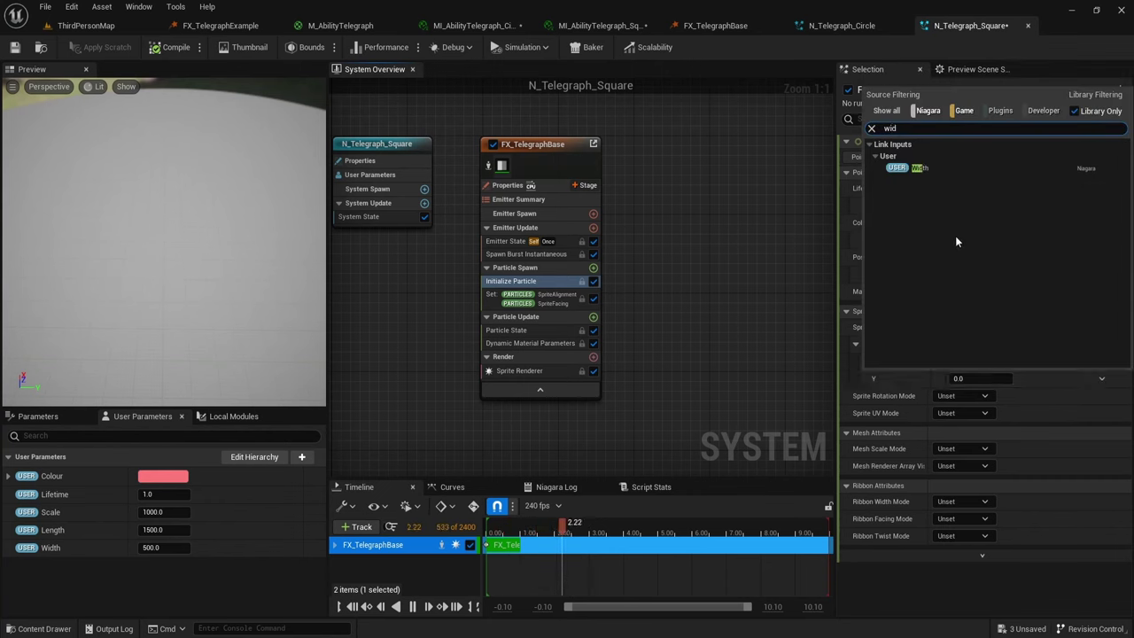
click(919, 167)
Step: Try a Length of 500 in the square telegraph's preview, and restore it to 1500
click(164, 530)
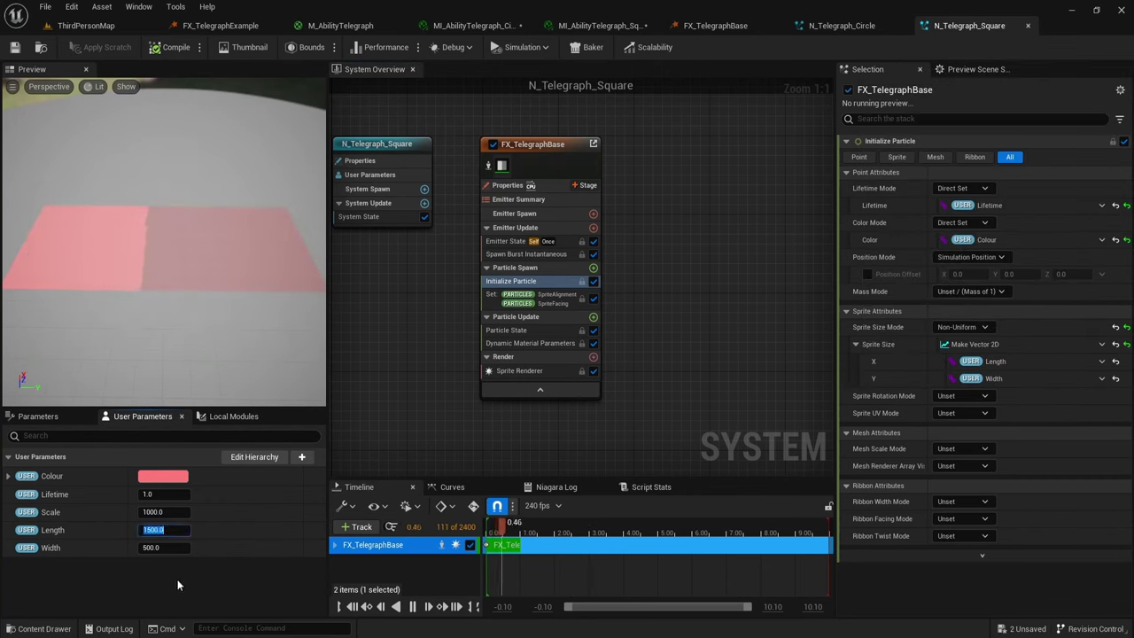
text(500)
key(Return)
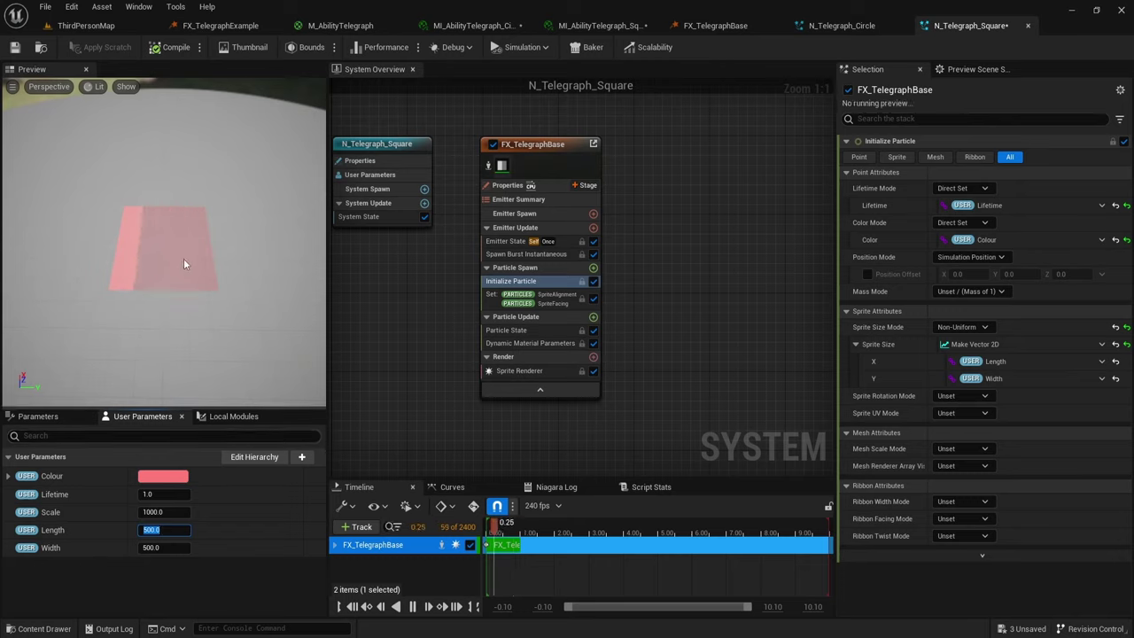
text(1500)
key(Return)
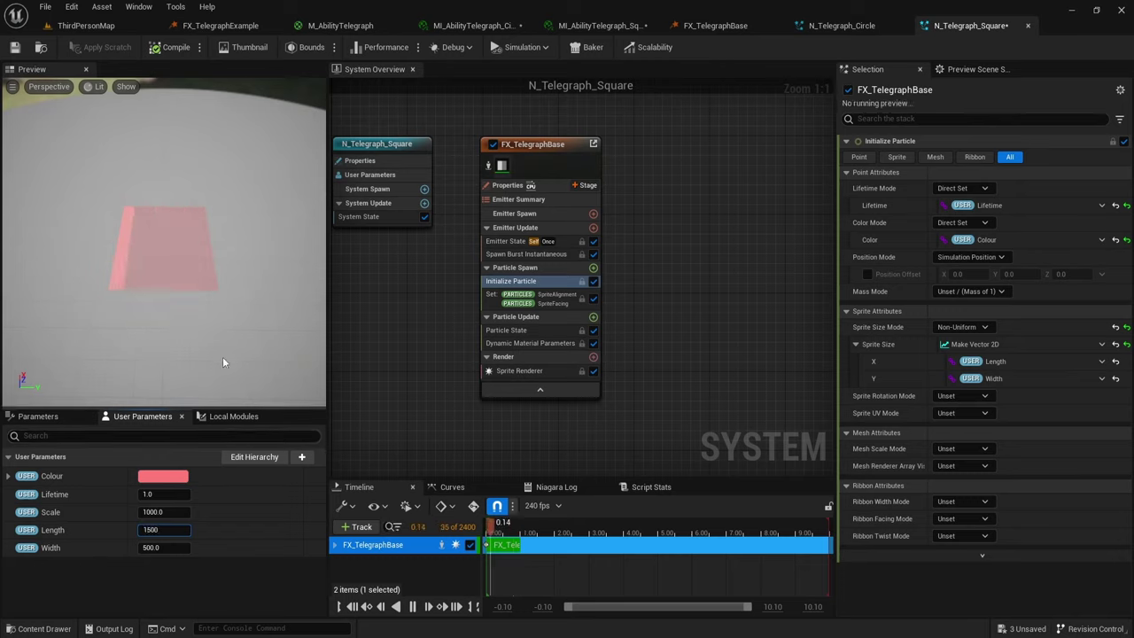
click(393, 285)
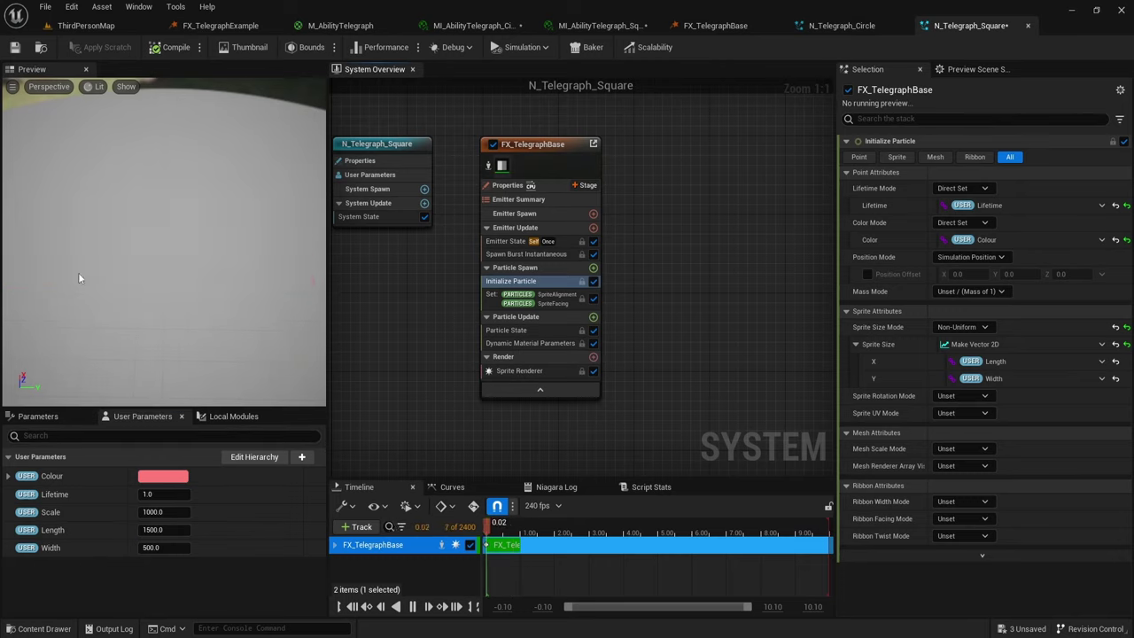
Step: Enable Initialize Particle's Position Offset and give it a Make Vector input with separate X, Y and Z values
click(867, 274)
click(1100, 273)
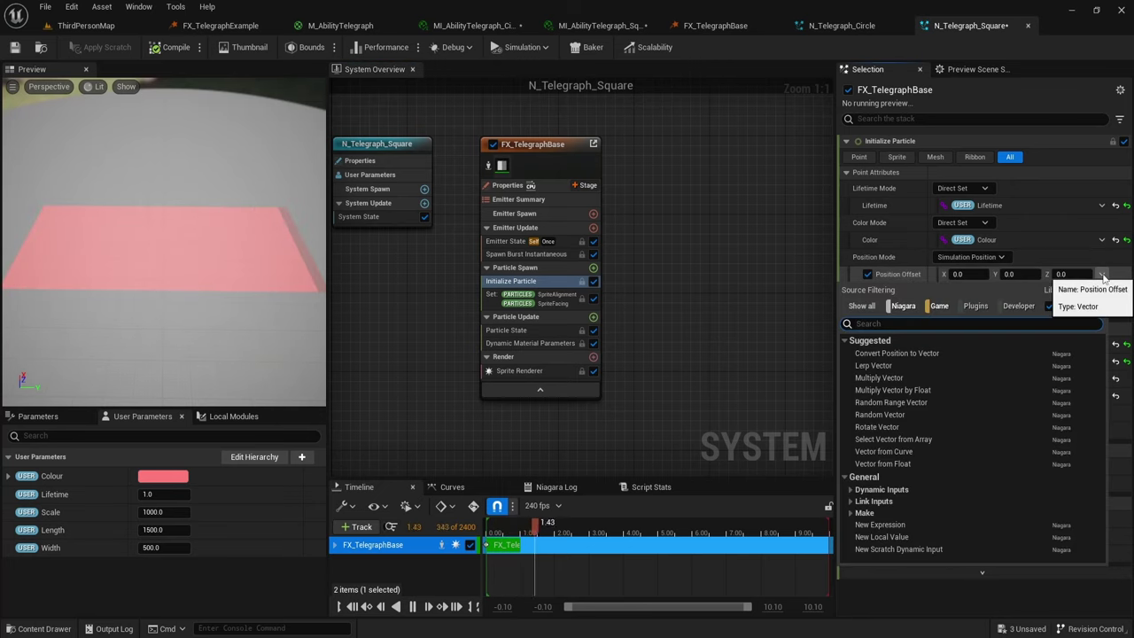
text(split)
key(Return)
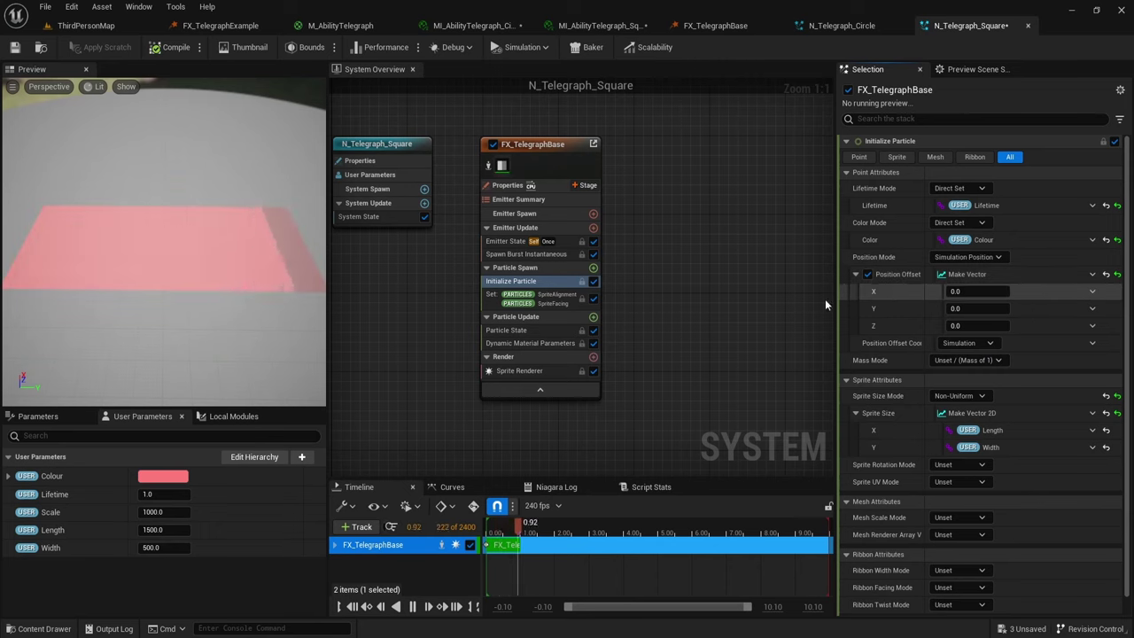
Step: Drive Position Offset Y with Multiply Float, setting A to 0.5 and linking B to the Length user parameter
click(1091, 308)
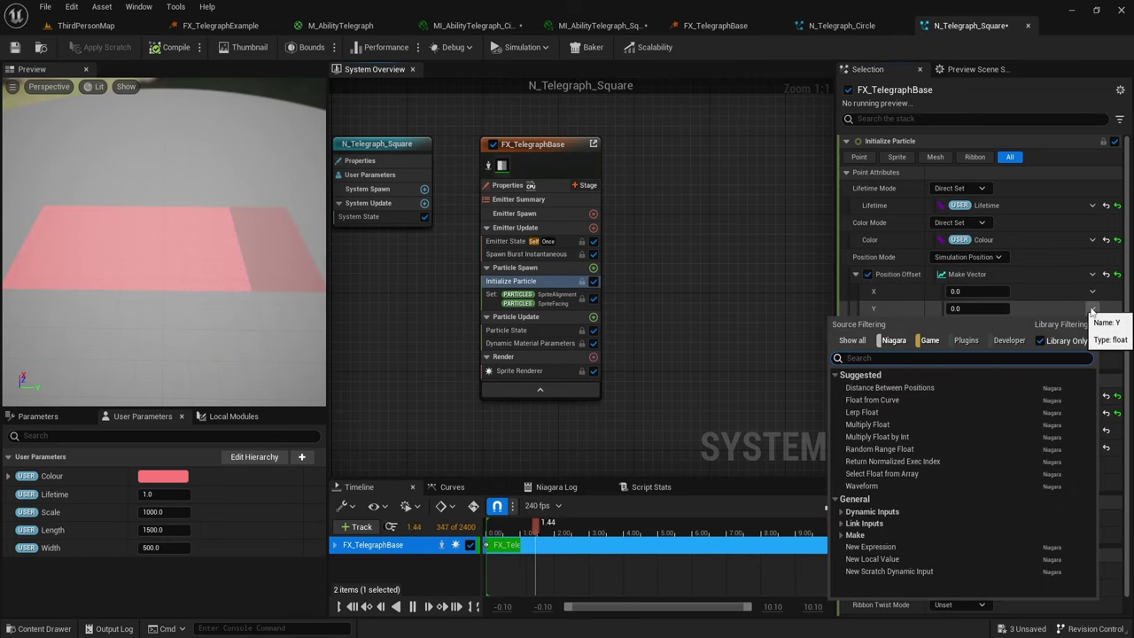
text(multi)
key(Return)
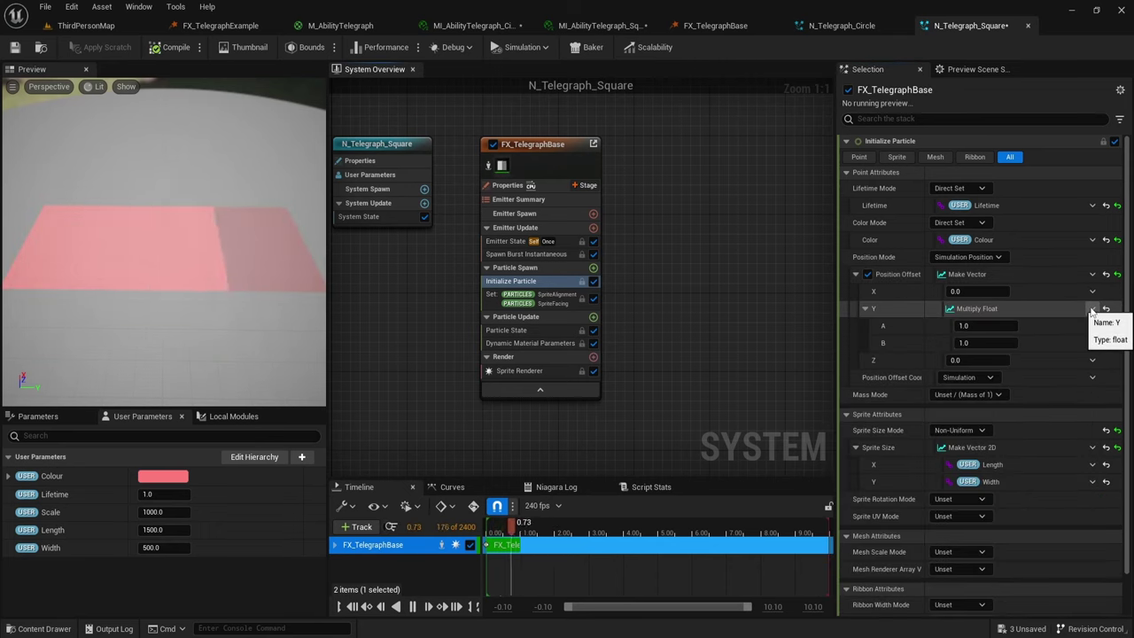
click(965, 326)
text(5)
key(Return)
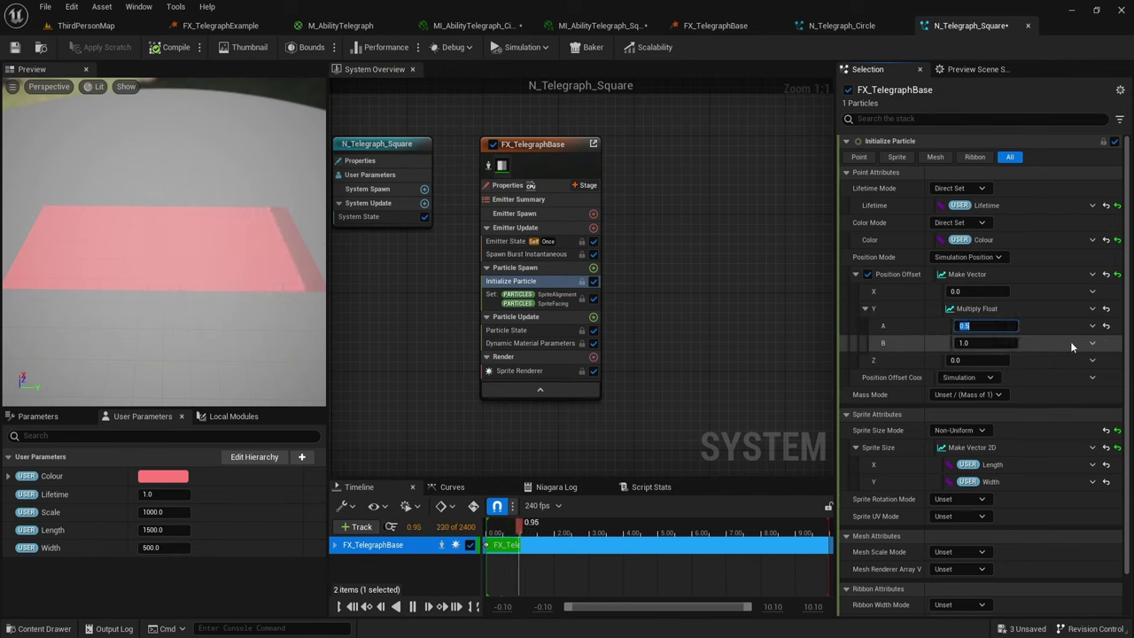
click(1091, 343)
text(length)
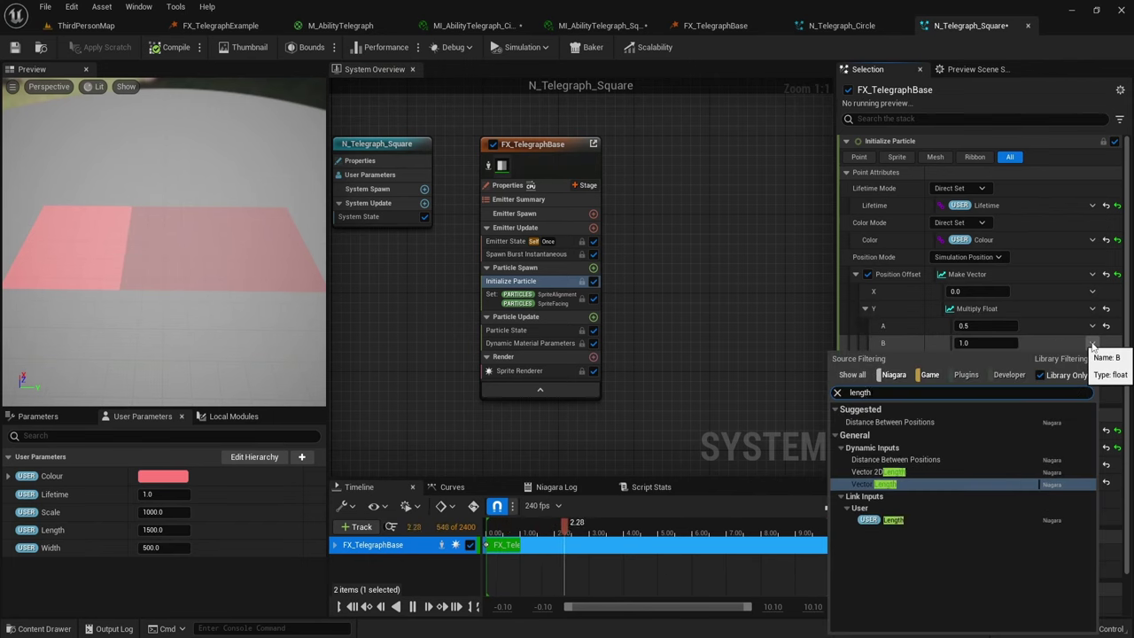
click(916, 519)
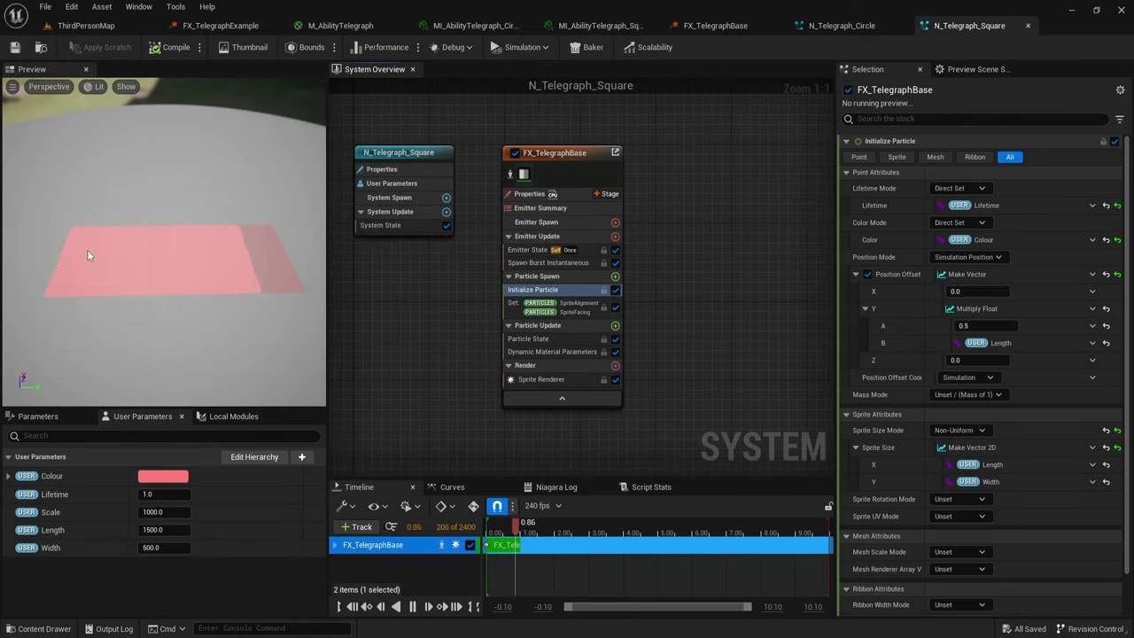
Step: Reset the FillPercentage link in Dynamic Material Parameters and set it to a constant value of 1
click(556, 353)
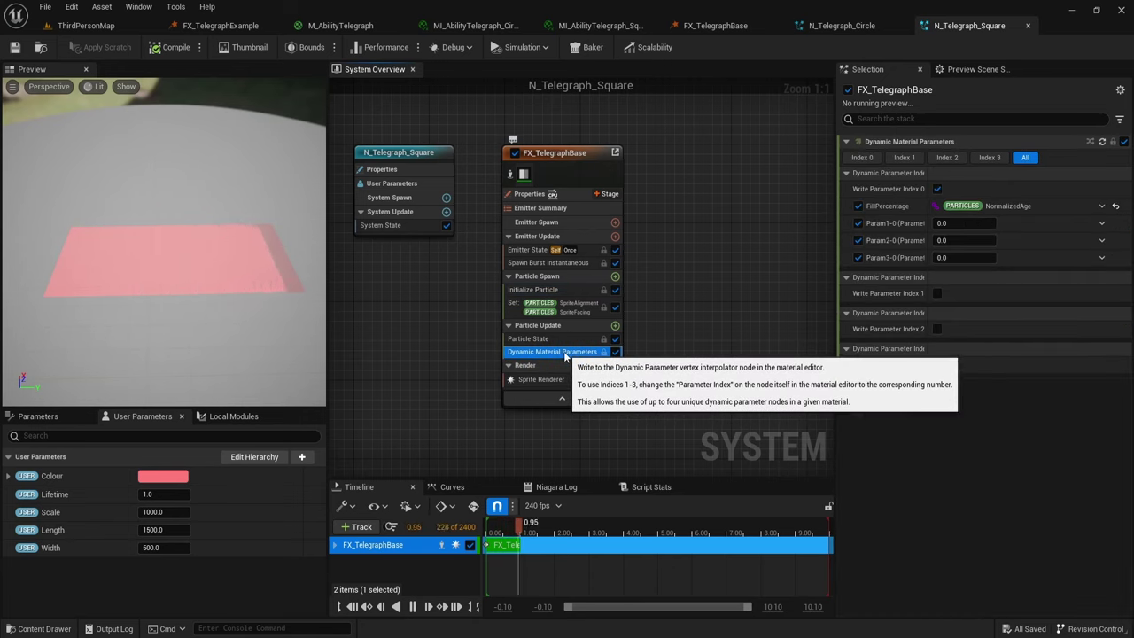
click(1115, 206)
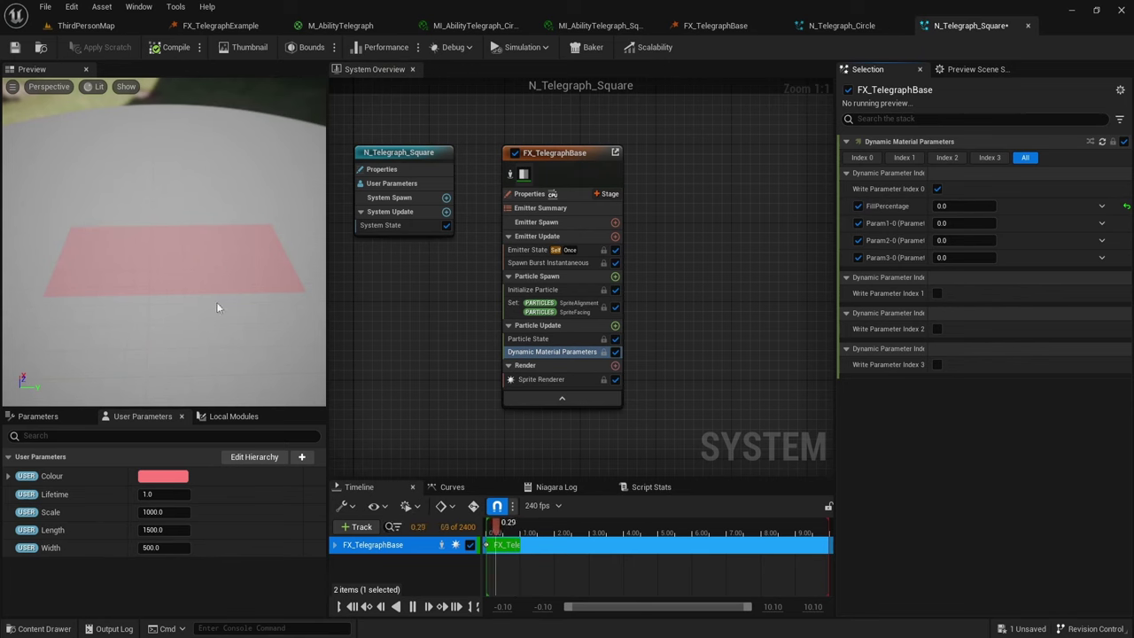
click(970, 209)
text(1)
key(Return)
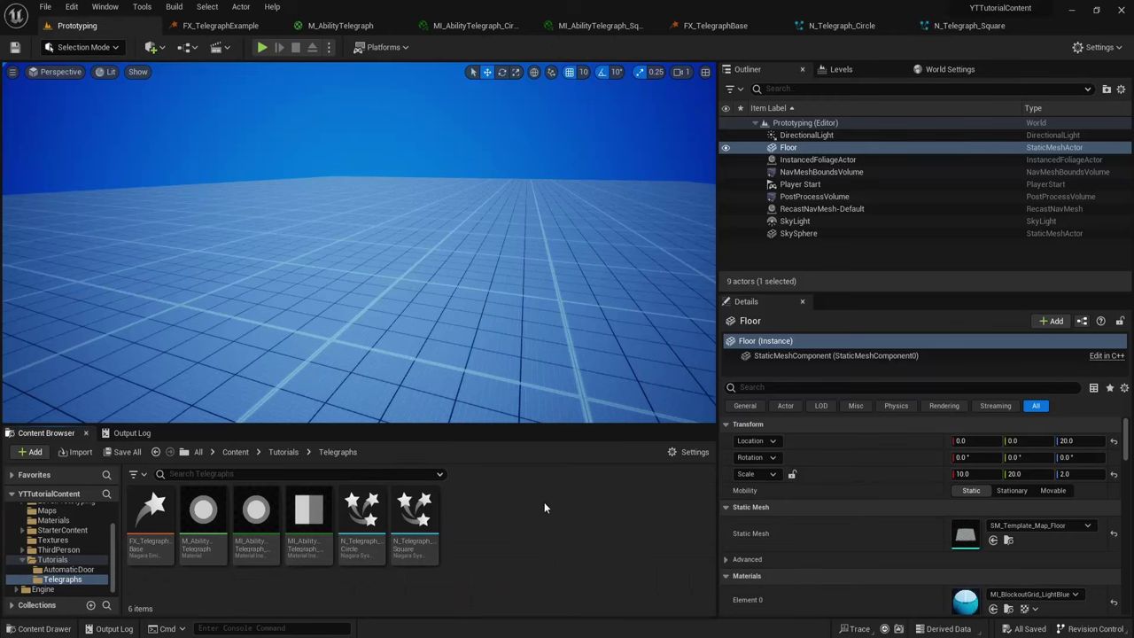
Step: Create the material M_Telegraph_CircularOutline, and feed 0.5 minus OutlineThickness into the first RadialGradientExponential's Radius
right_click(512, 504)
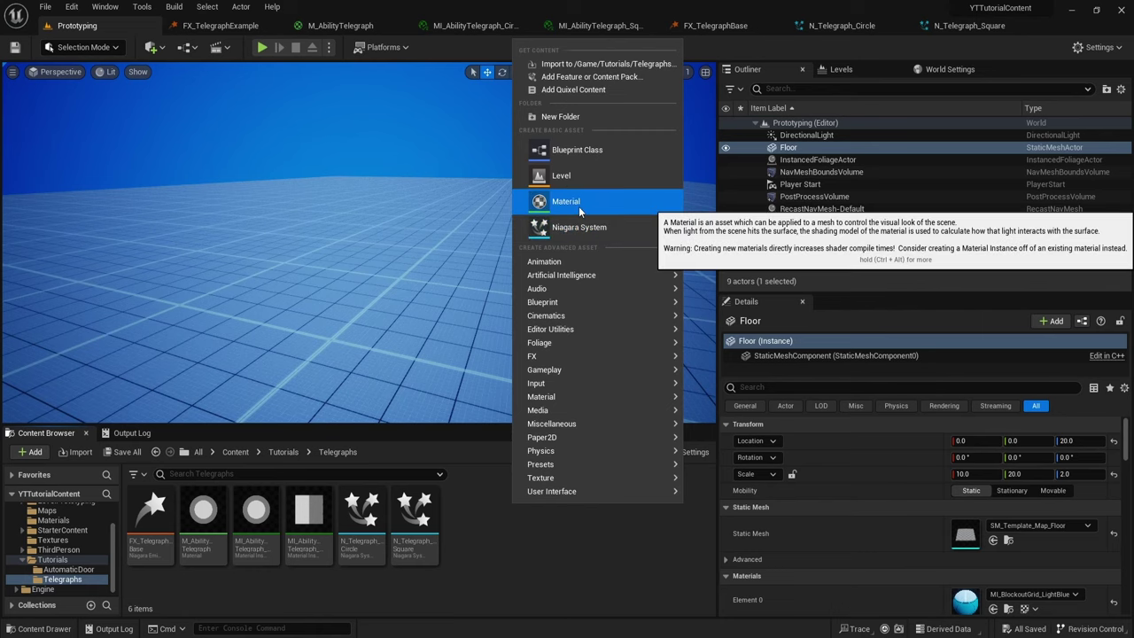
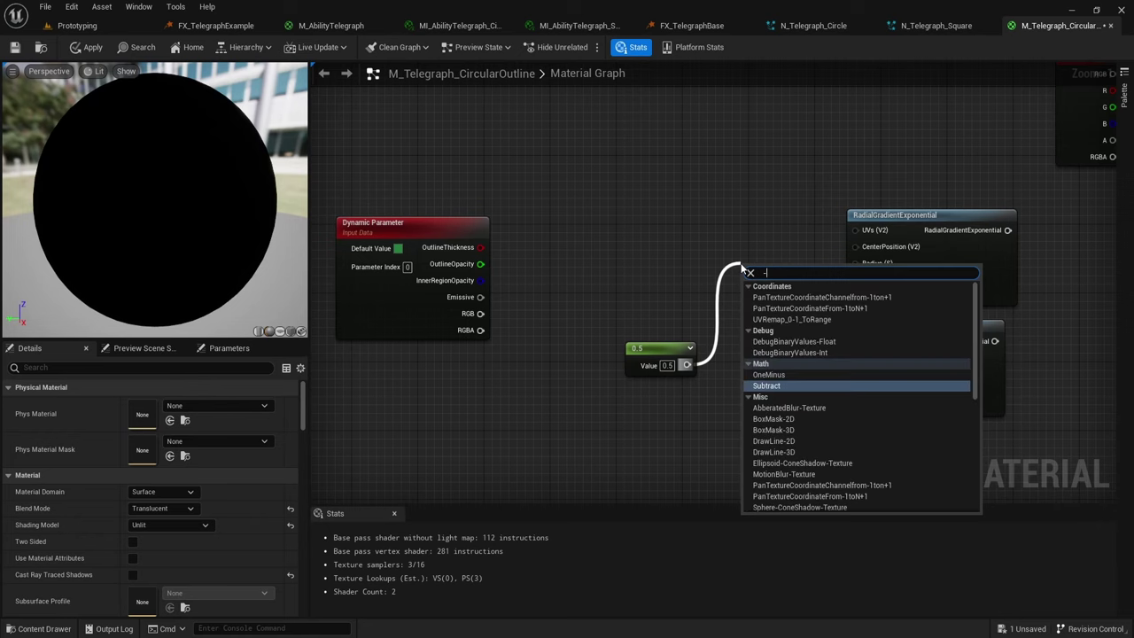
key(Return)
drag(480, 247, 869, 265)
Step: Add a 1000 constant feeding the Density of both radial gradients, and connect the 0.5 constant to the second gradient's Radius
click(747, 335)
click(746, 329)
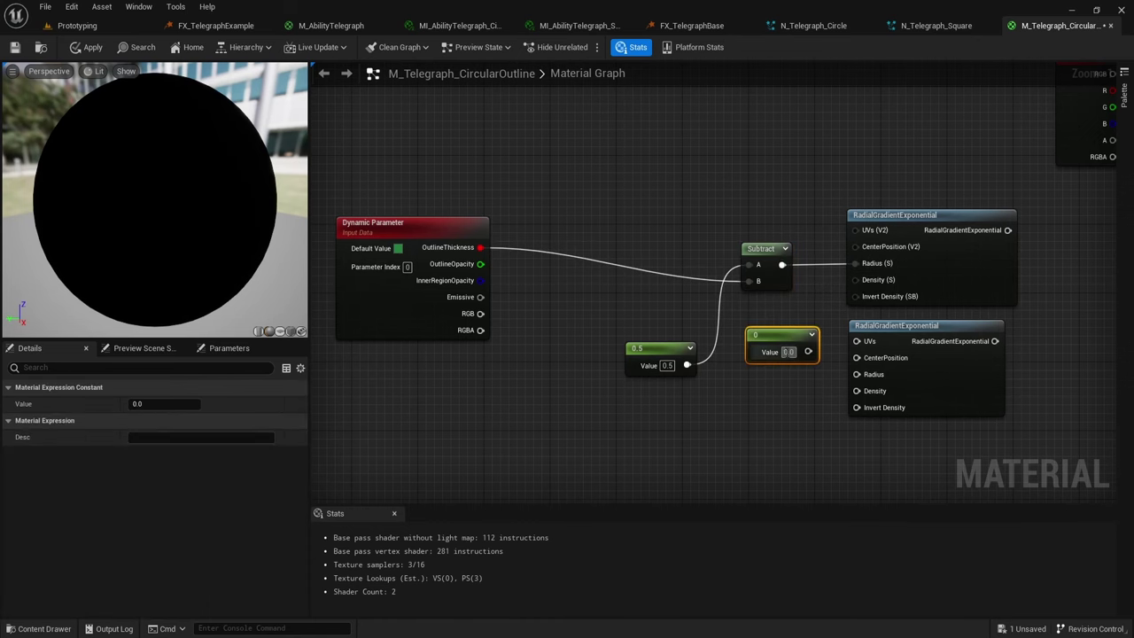
key(Return)
click(833, 347)
right_drag(836, 344, 706, 357)
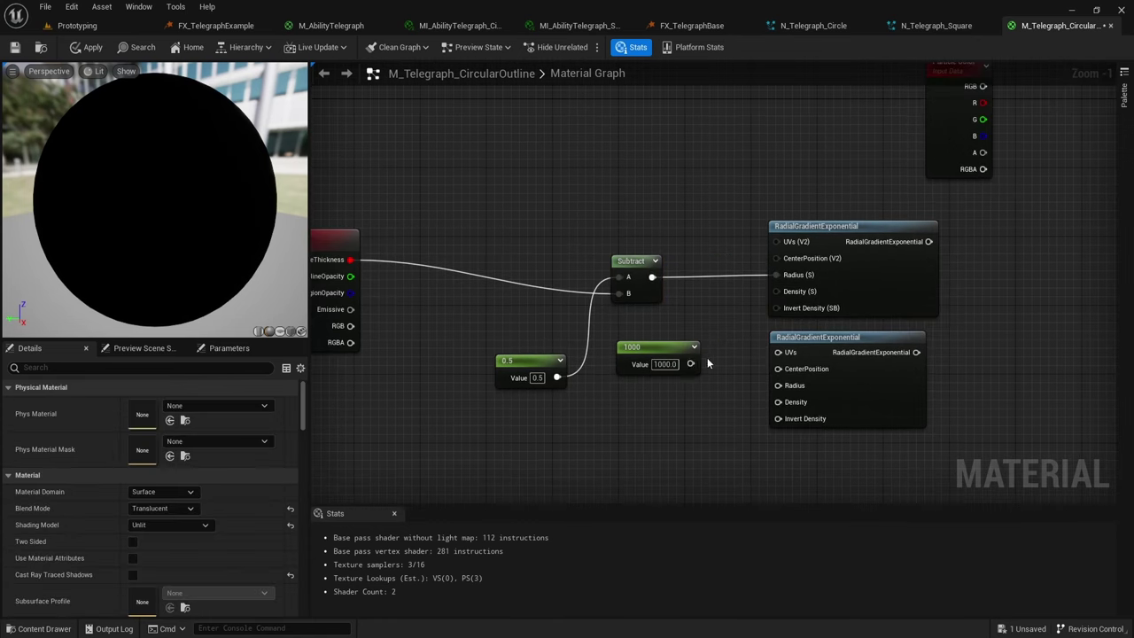
drag(689, 363, 775, 292)
drag(690, 363, 768, 407)
drag(556, 378, 779, 385)
Step: Multiply the first RadialGradientExponential's output by the OneMinus of InnerRegionOpacity
right_drag(542, 366, 383, 369)
drag(768, 245, 797, 250)
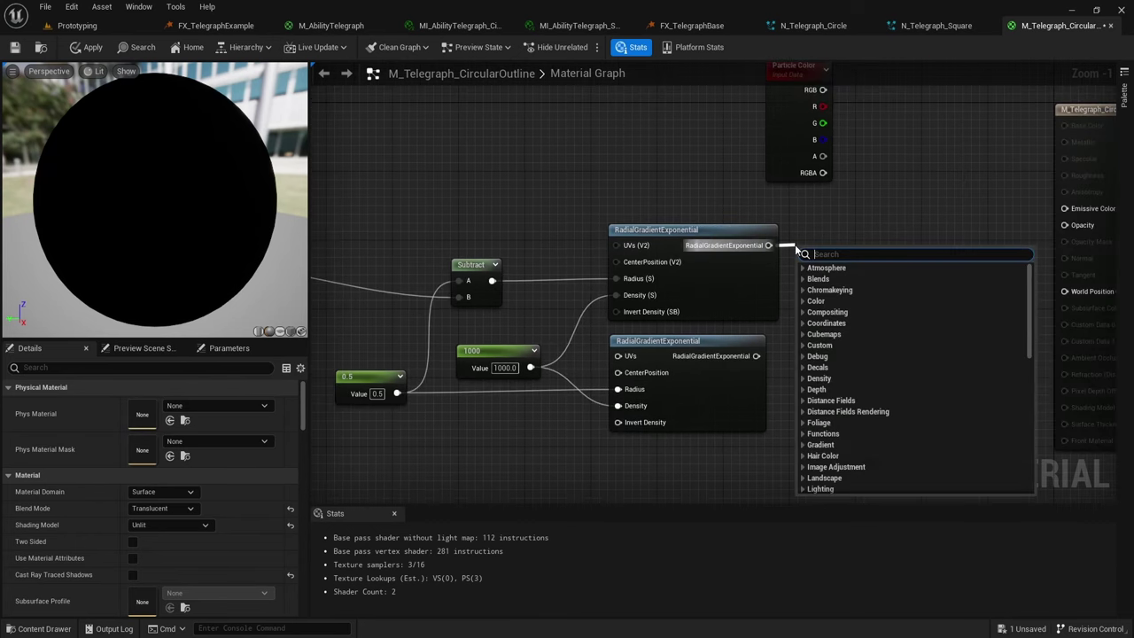
text(multiply)
key(Return)
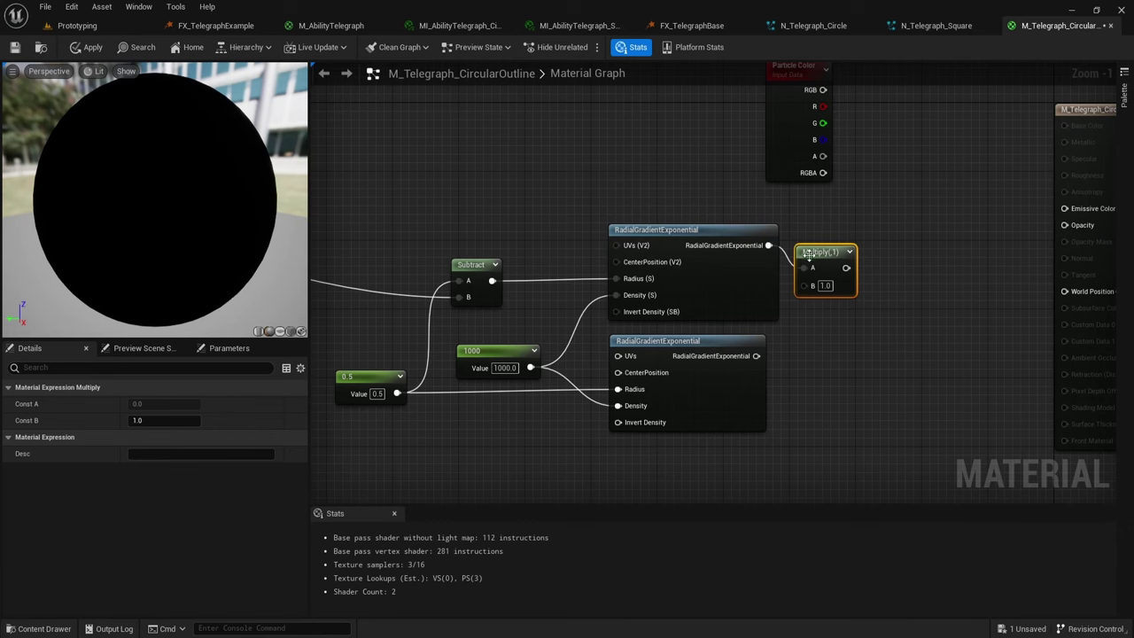
drag(382, 308, 777, 205)
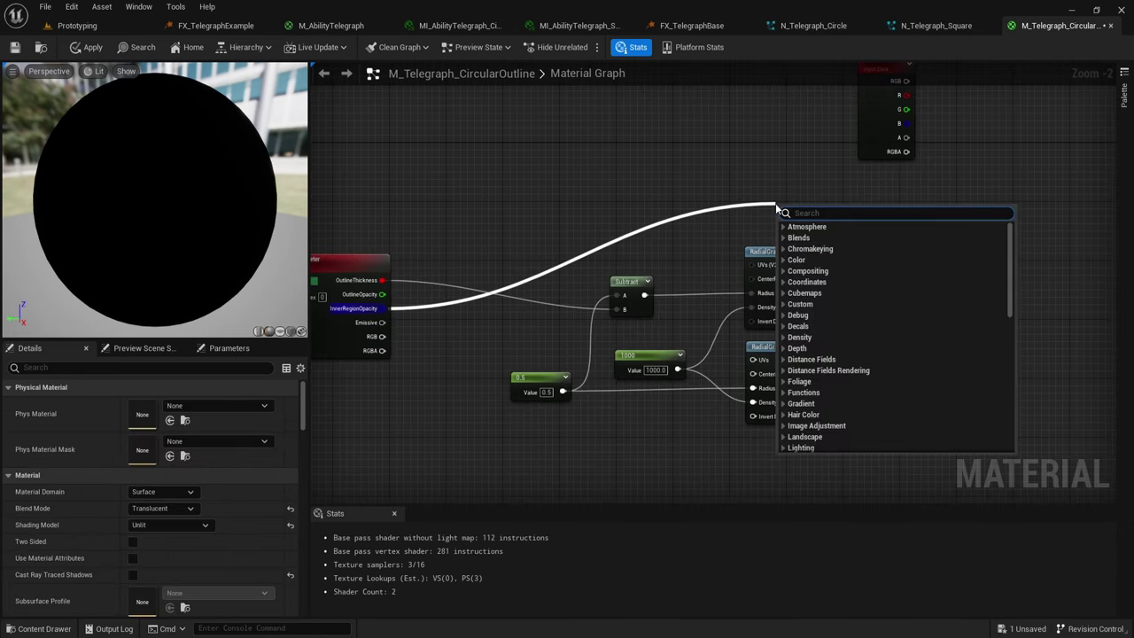
text(1-x)
key(Return)
right_drag(804, 209, 685, 226)
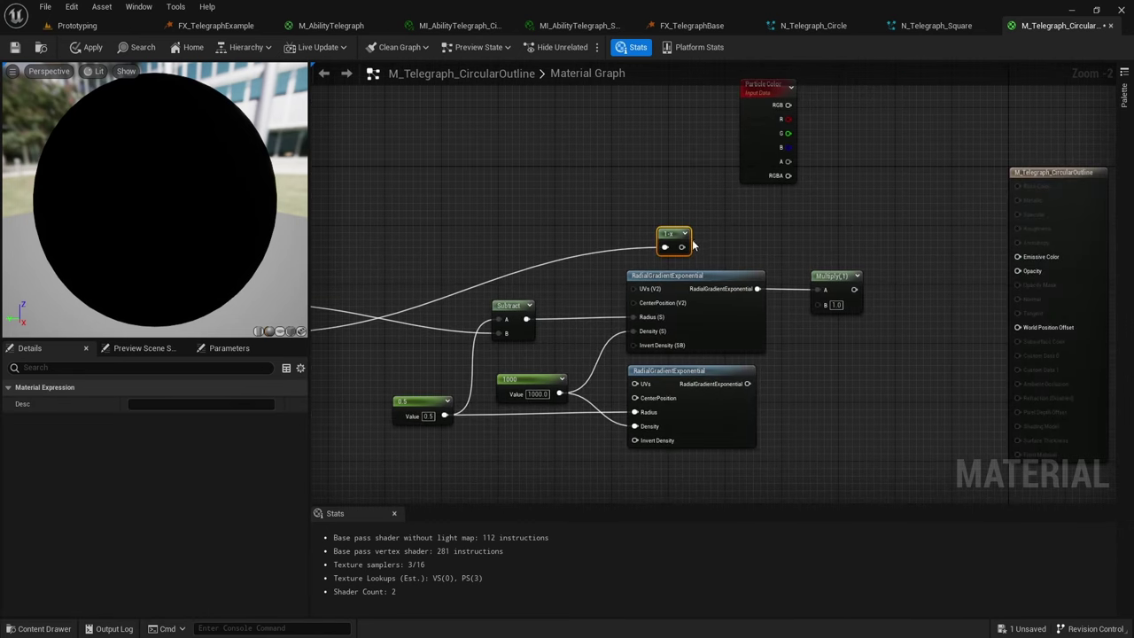
drag(681, 247, 815, 303)
click(729, 239)
right_drag(730, 239, 693, 190)
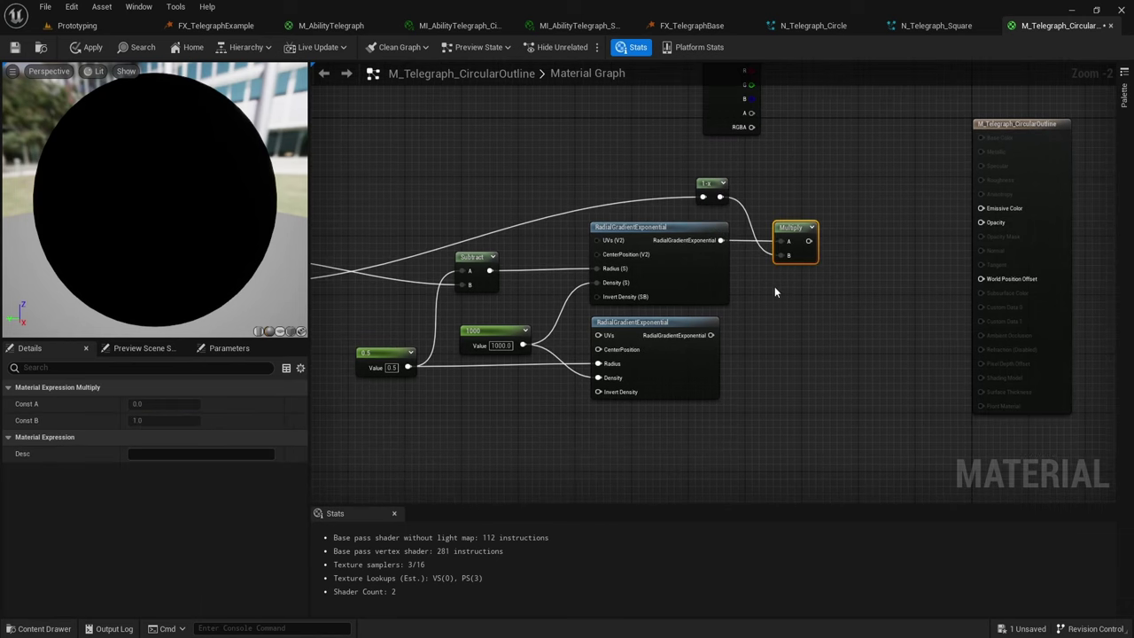
Step: Add a Multiply node that multiplies the second RadialGradientExponential's output by OutlineOpacity
key(m)
click(760, 319)
drag(711, 337, 770, 336)
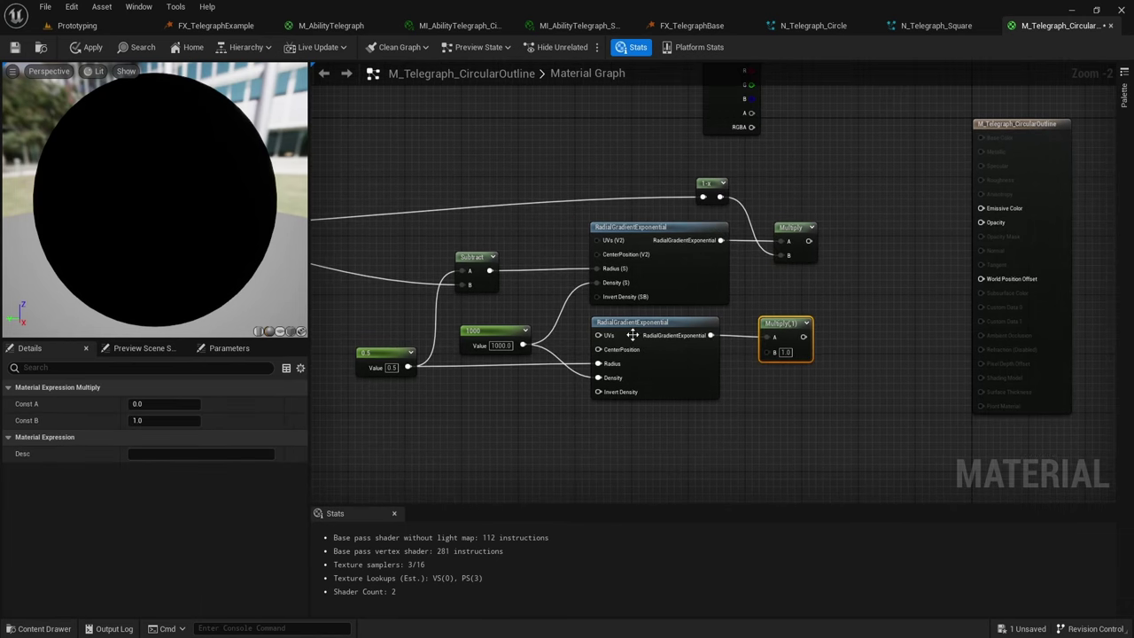
right_drag(615, 435, 775, 410)
click(627, 412)
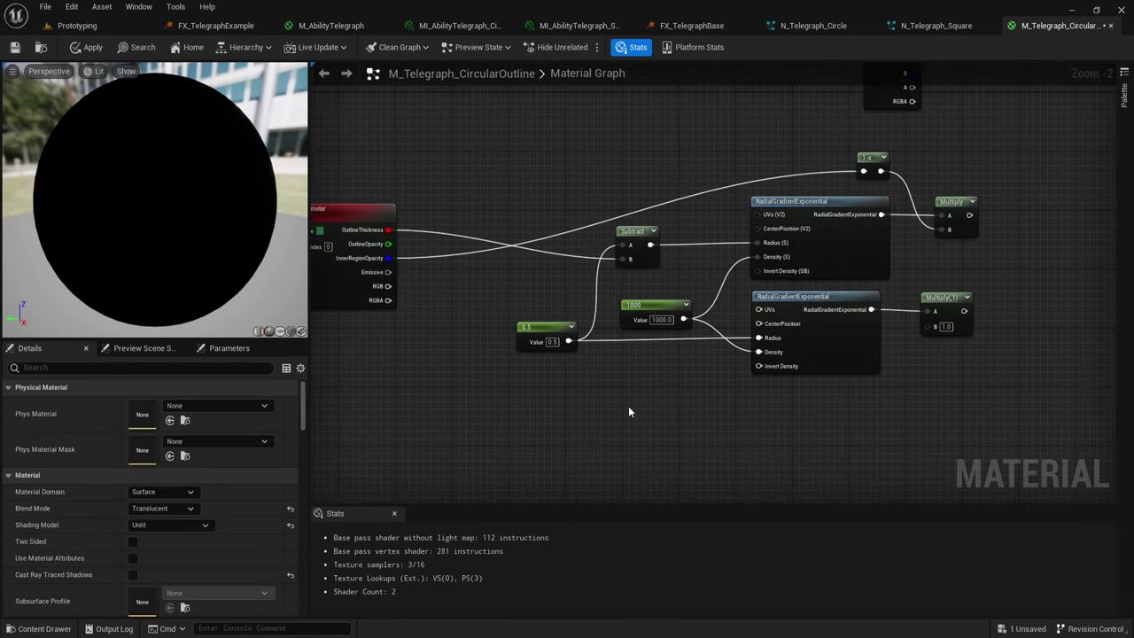
drag(384, 249, 929, 324)
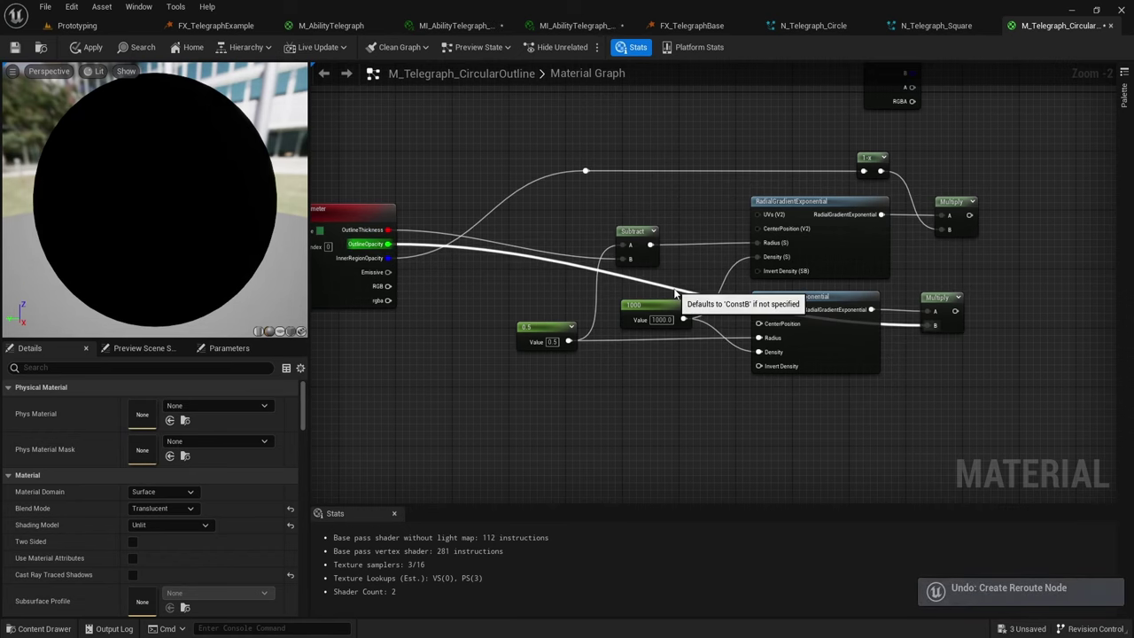
Step: Route the OutlineOpacity wire beneath the gradient nodes using two reroute nodes
double_click(677, 290)
drag(678, 294, 523, 398)
double_click(830, 387)
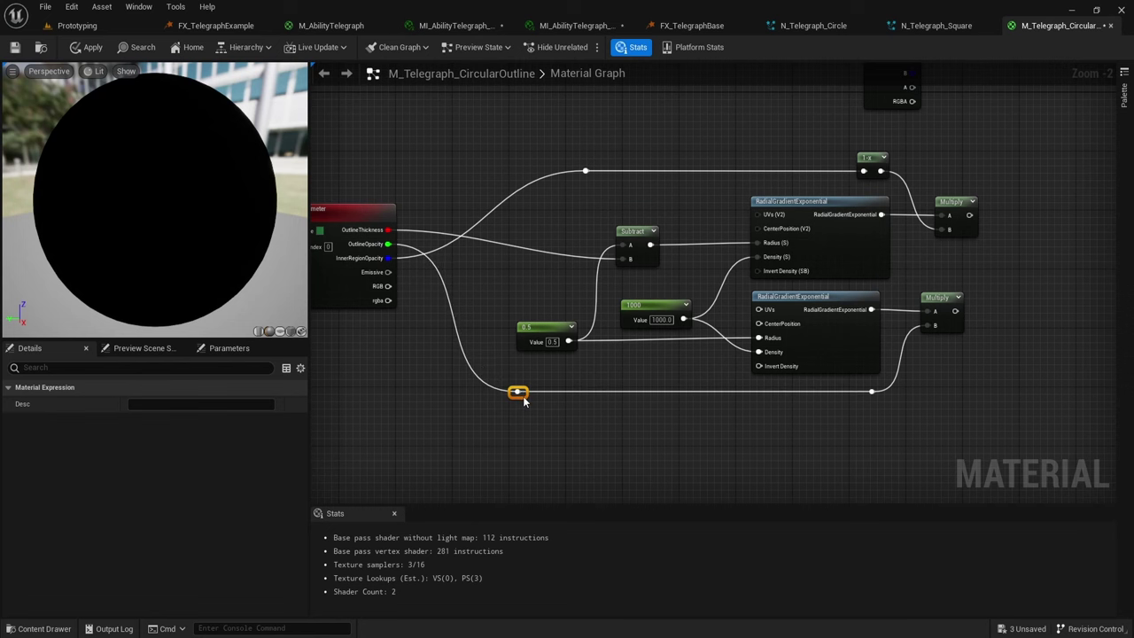
click(523, 400)
Step: Invert the first gradient's Multiply with OneMinus, multiply it by the second gradient's Multiply, and connect the result to Opacity
right_drag(524, 400, 169, 461)
drag(615, 277, 658, 273)
text(1-x)
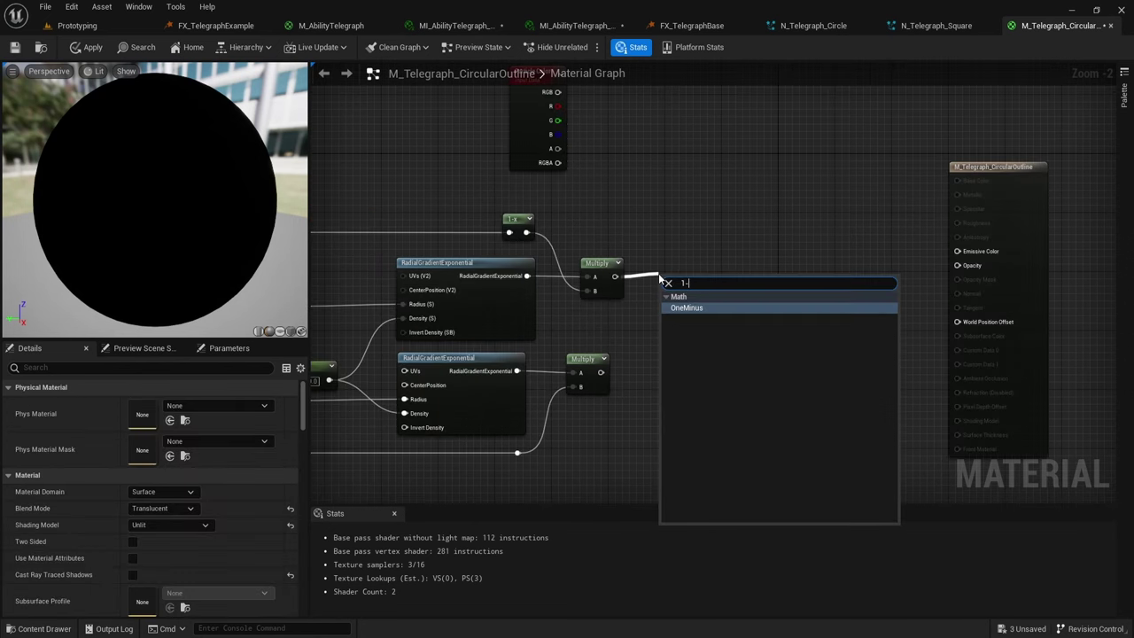
key(Return)
click(641, 345)
drag(682, 276, 717, 282)
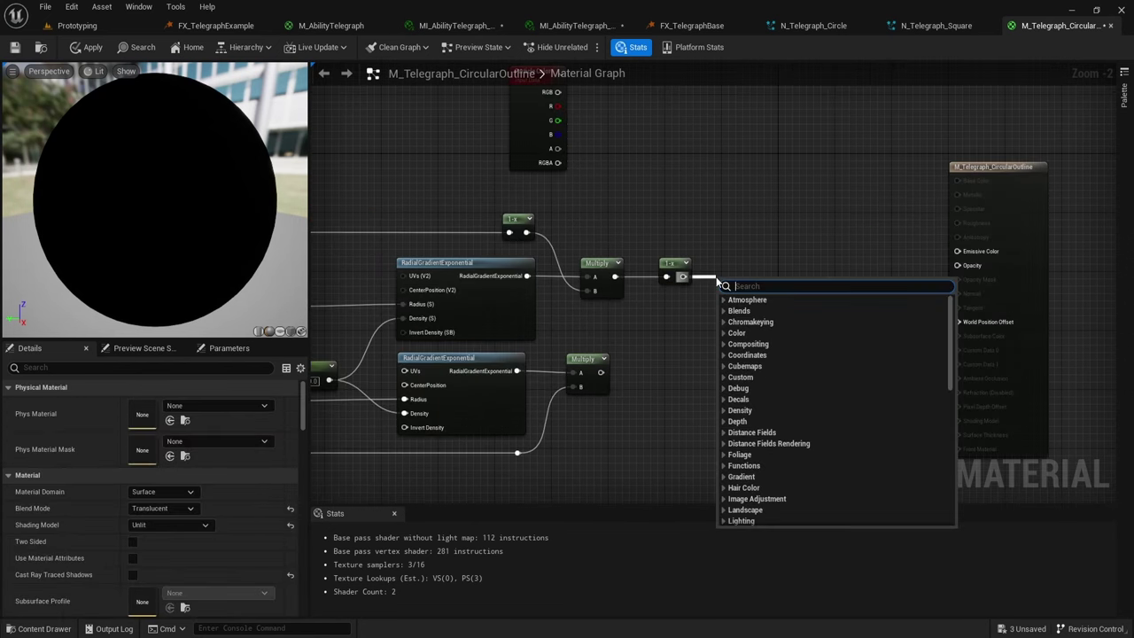
text(multiply)
key(Return)
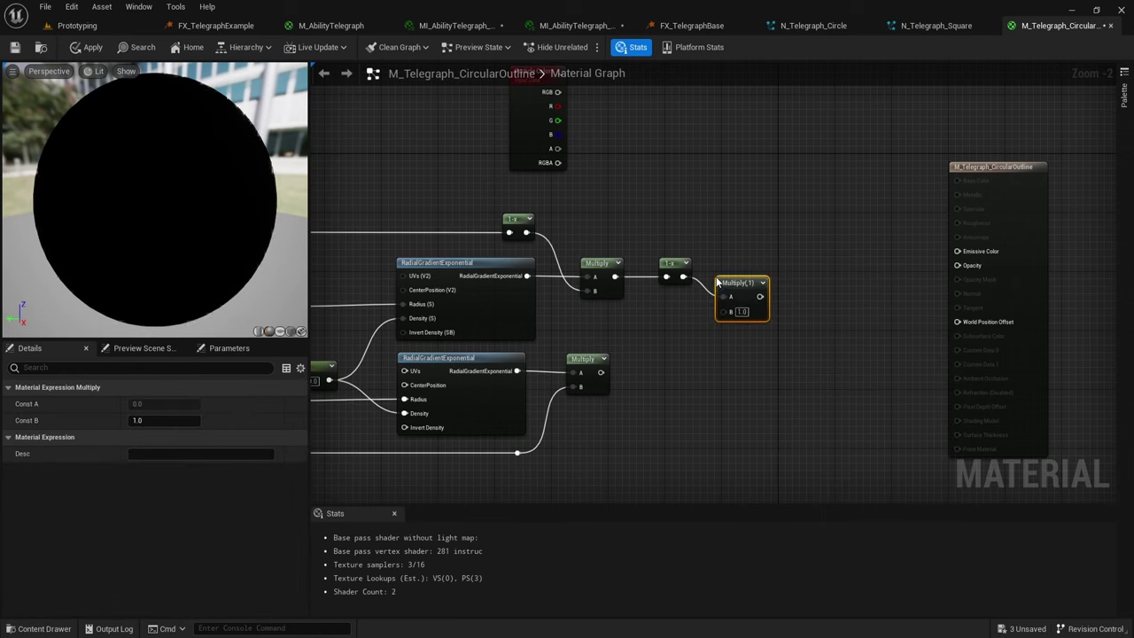
drag(601, 372, 956, 265)
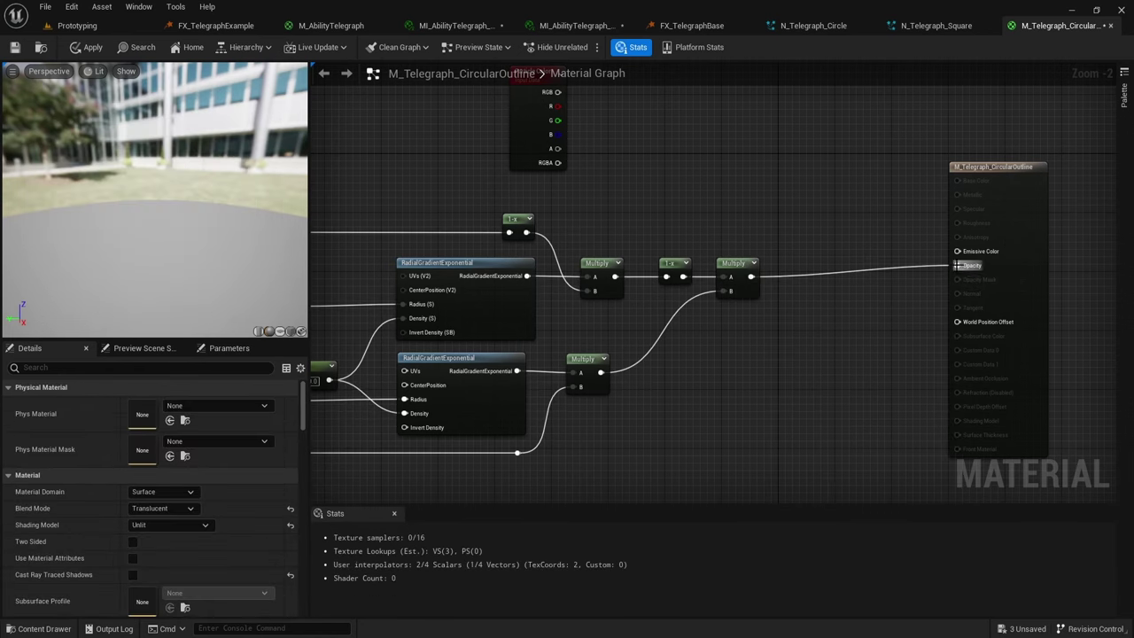
Step: Multiply the Particle Color RGB by the dynamic parameter's Emissive output and connect the result to Emissive Color
right_drag(554, 99, 544, 152)
drag(544, 153, 666, 234)
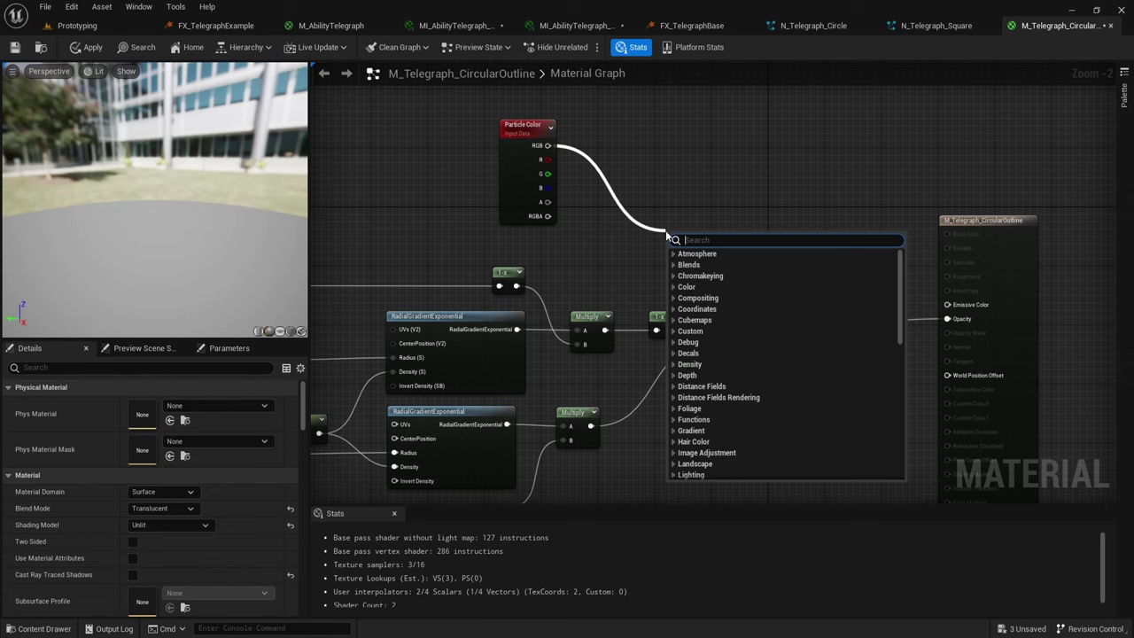
text(mul)
key(Return)
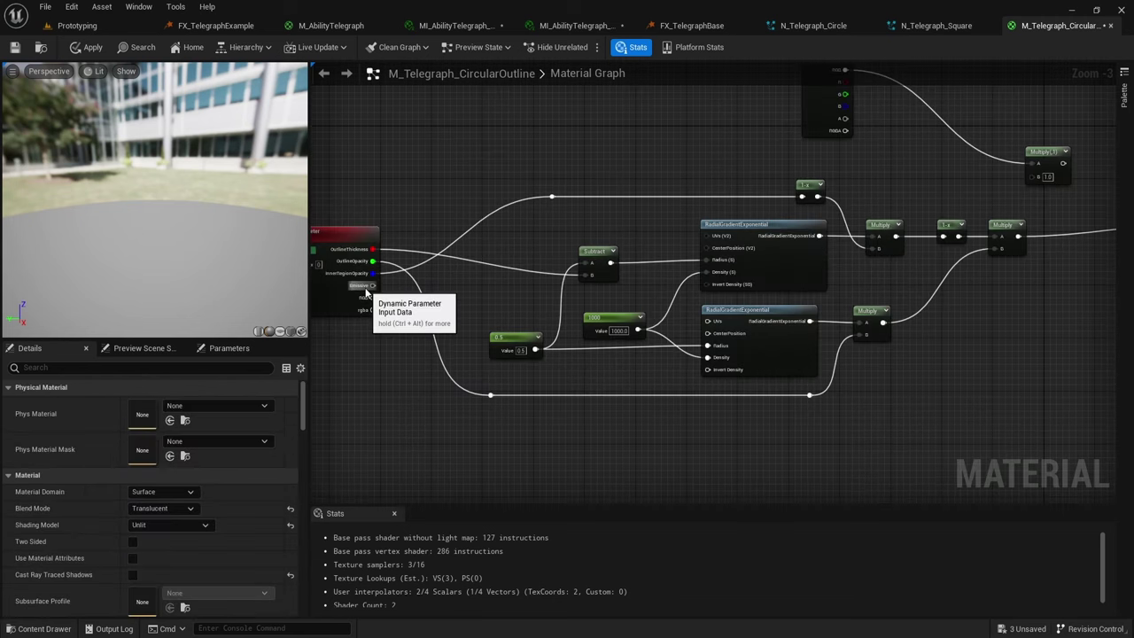
drag(373, 284, 1037, 177)
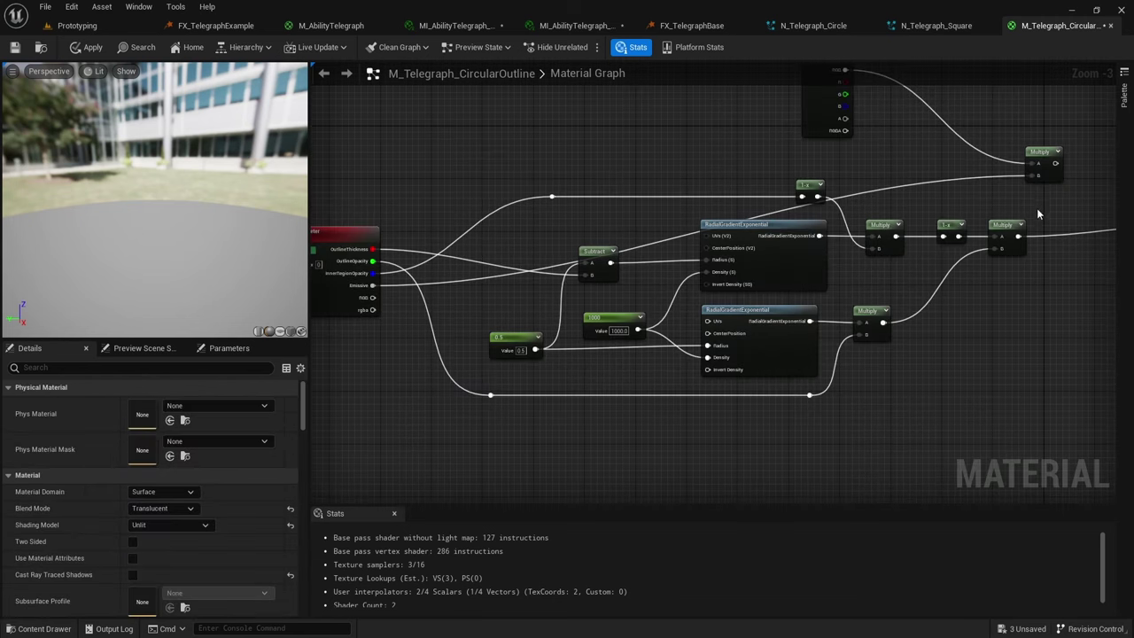
right_drag(1036, 208, 728, 257)
scroll(729, 257, up, 1)
drag(702, 216, 867, 273)
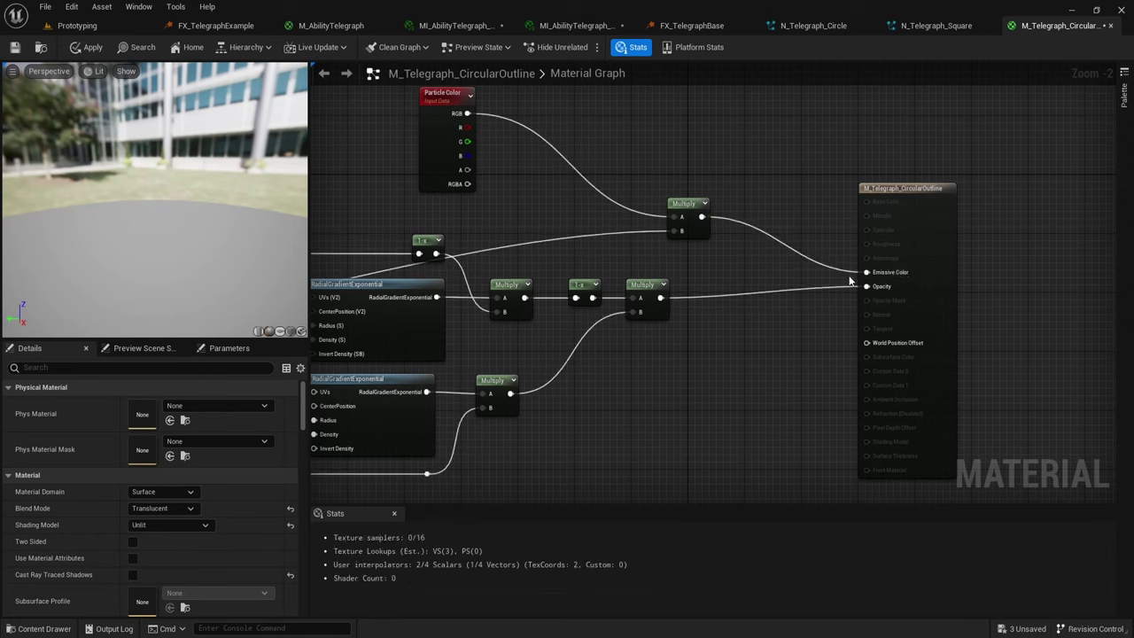
Step: Show the material preview on a plane and orbit it to inspect the circular outline
click(279, 331)
drag(252, 220, 124, 186)
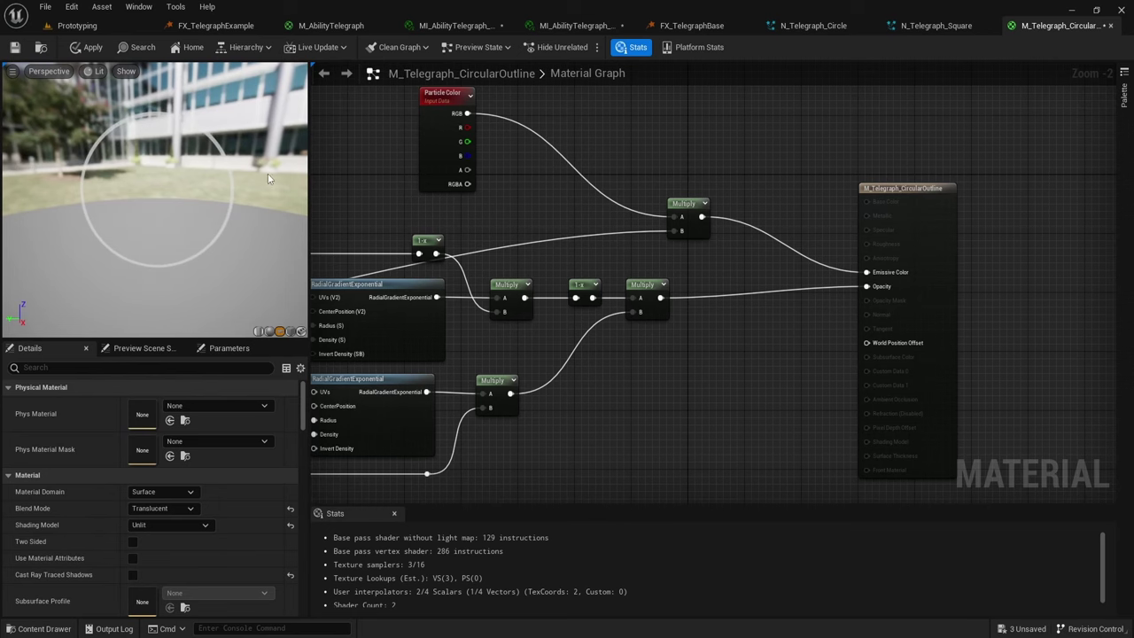
Step: Duplicate the N_Telegraph_Circle Niagara system as N_Telegraph_CircleOutline and open the copy
click(813, 27)
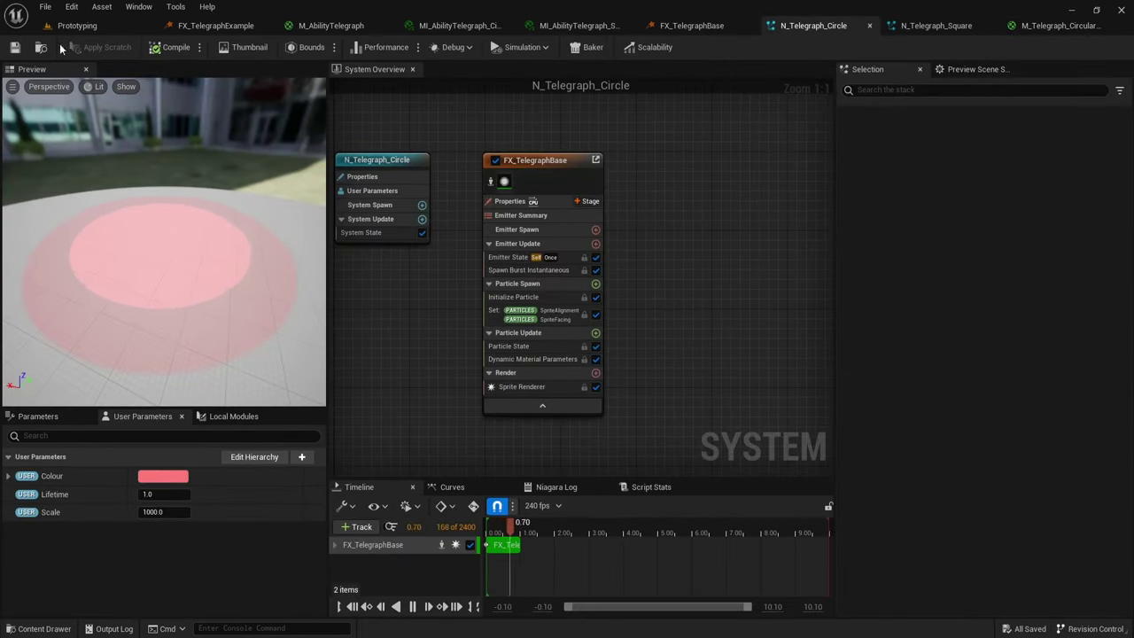
click(76, 25)
right_click(415, 524)
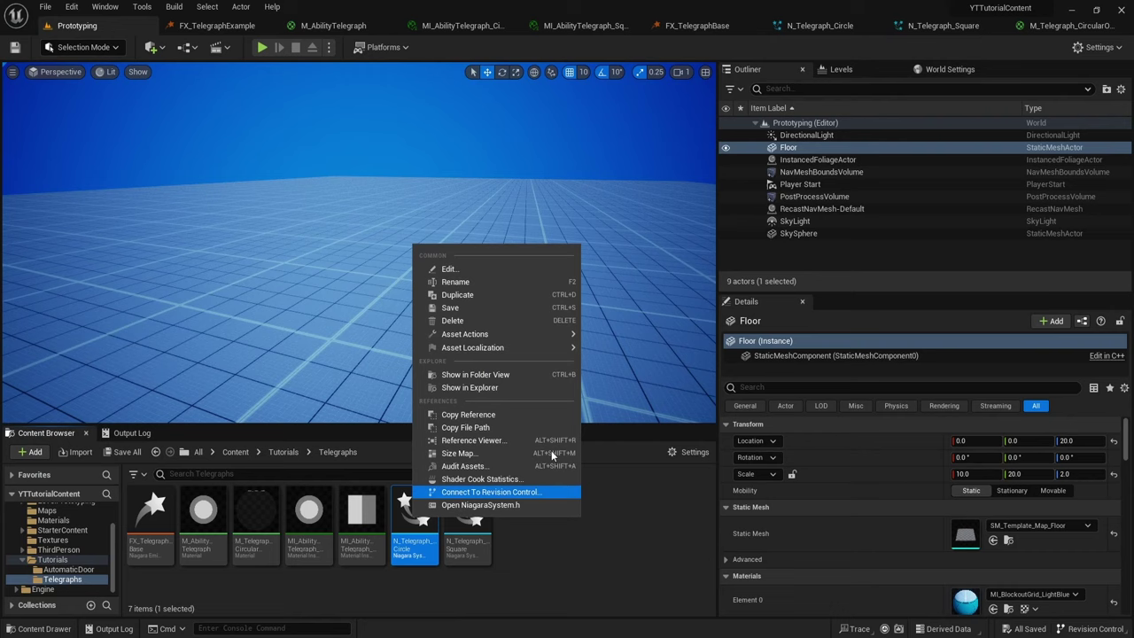
click(457, 294)
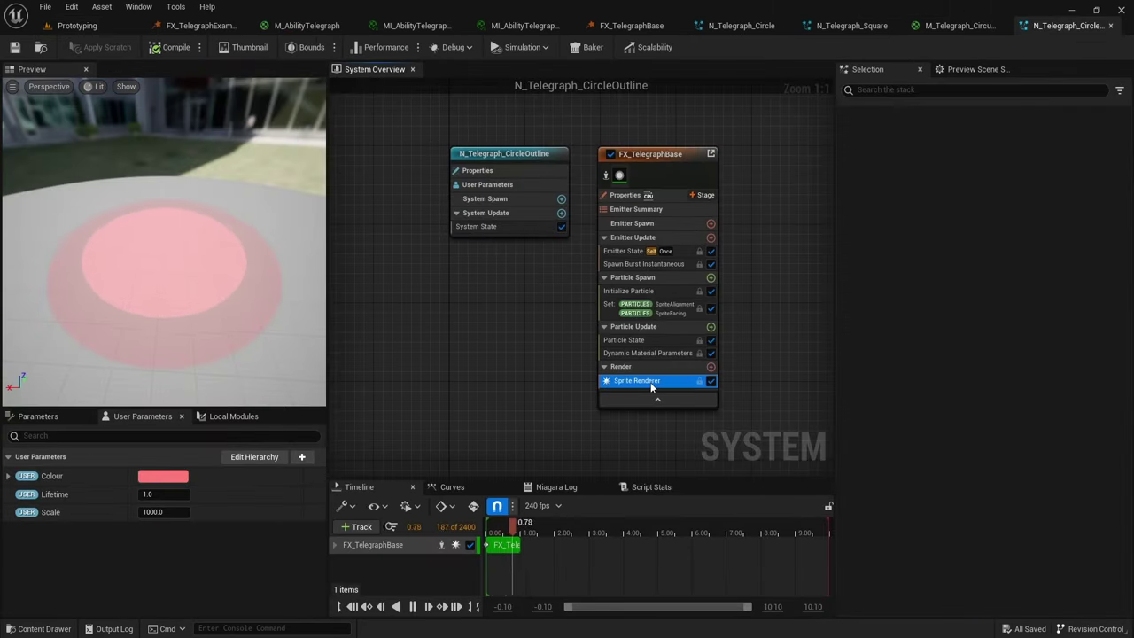
Step: Set the Sprite Renderer's material in N_Telegraph_CircleOutline to M_Telegraph_CircularOutline
click(651, 382)
click(1026, 171)
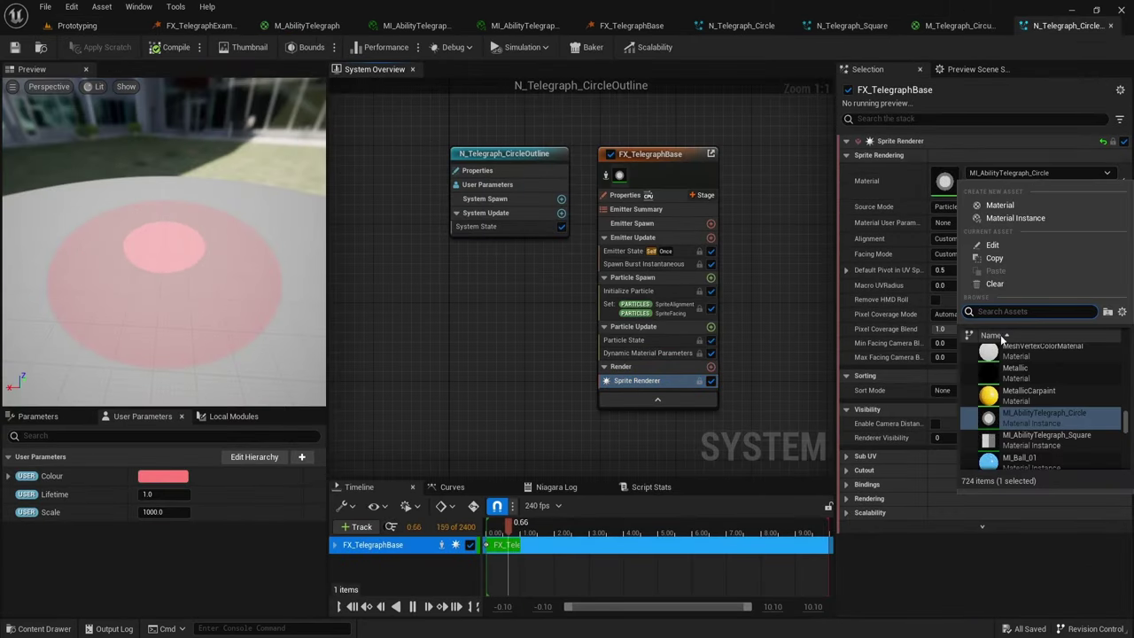
text(outline)
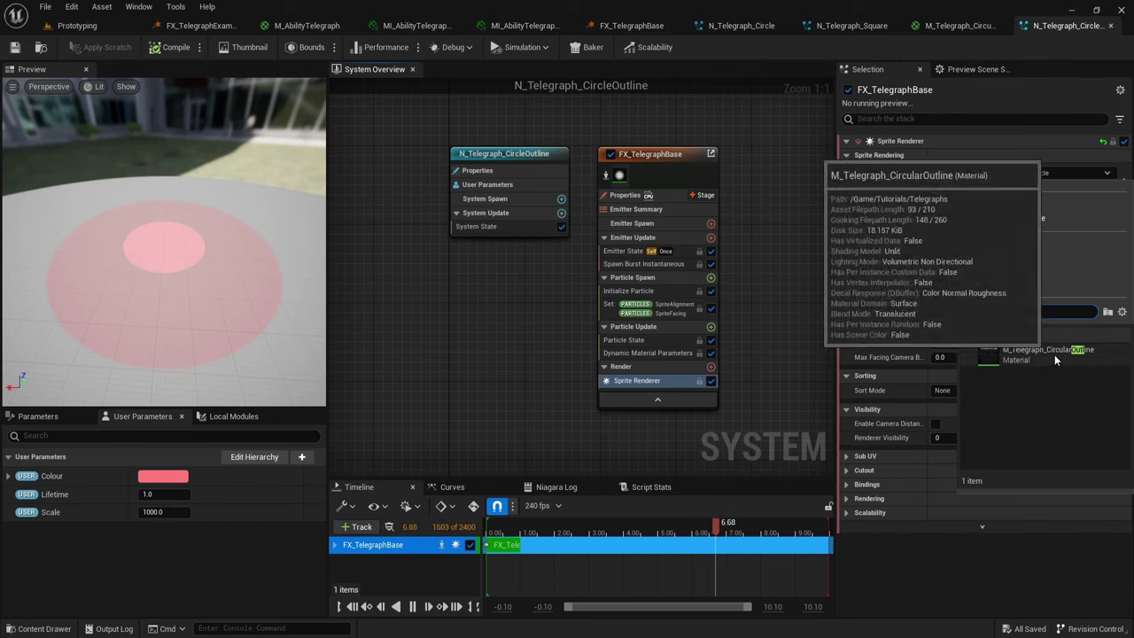
click(1045, 356)
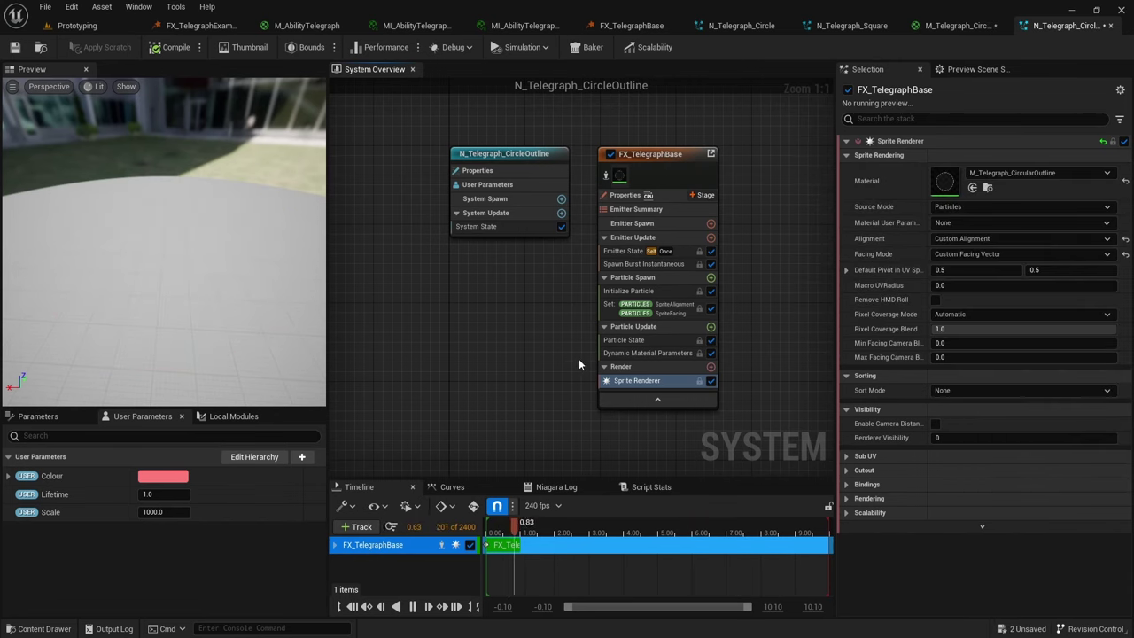
Step: Reset the OutlineThickness link in Dynamic Material Parameters, and set OutlineThickness to 0.02, OutlineOpacity to 0.2 and InnerRegionOpacity to 0.05
click(658, 353)
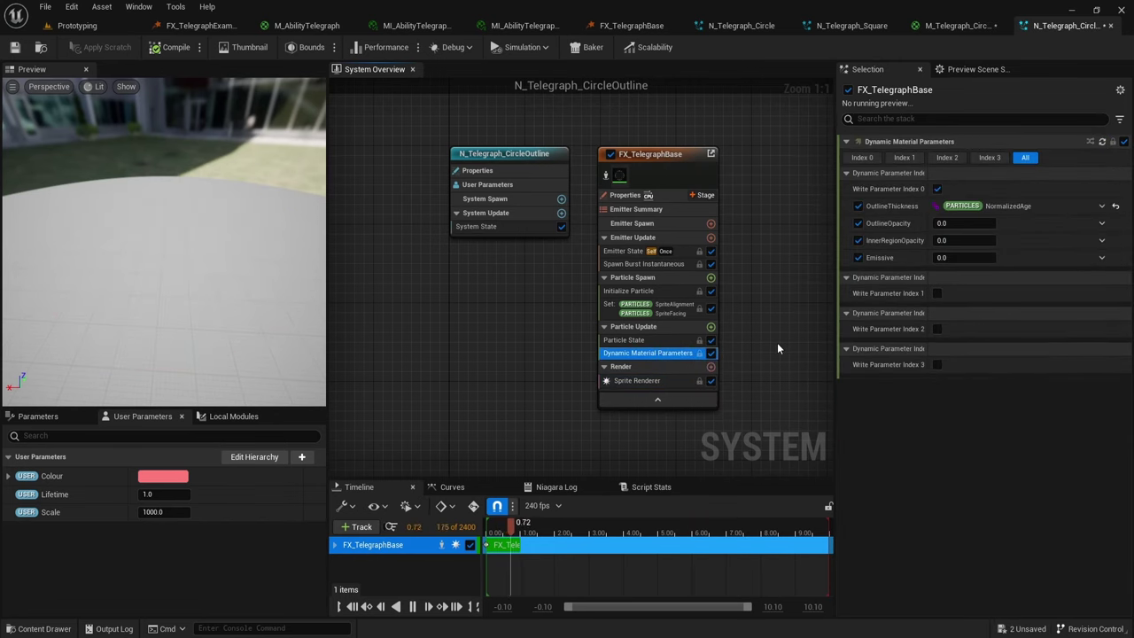
click(1115, 206)
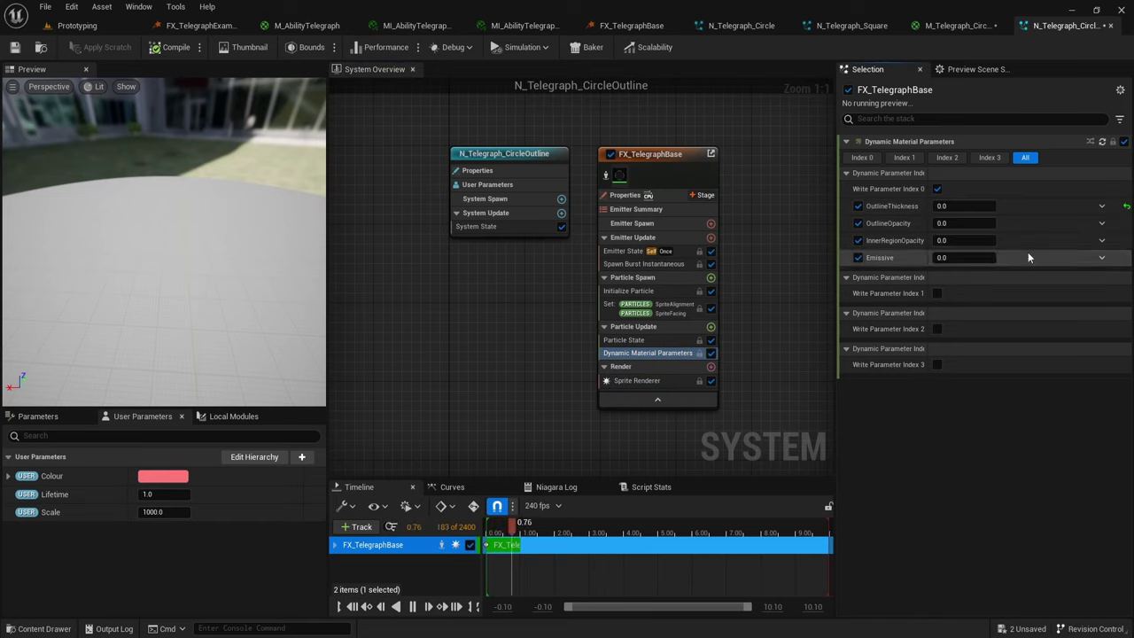
click(985, 205)
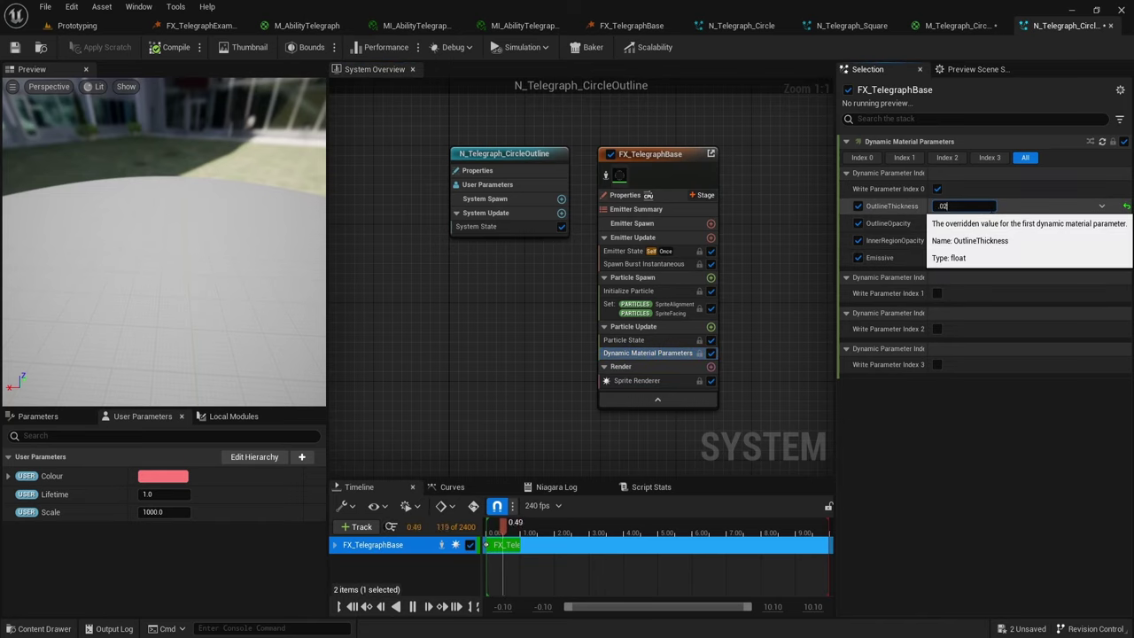
key(Return)
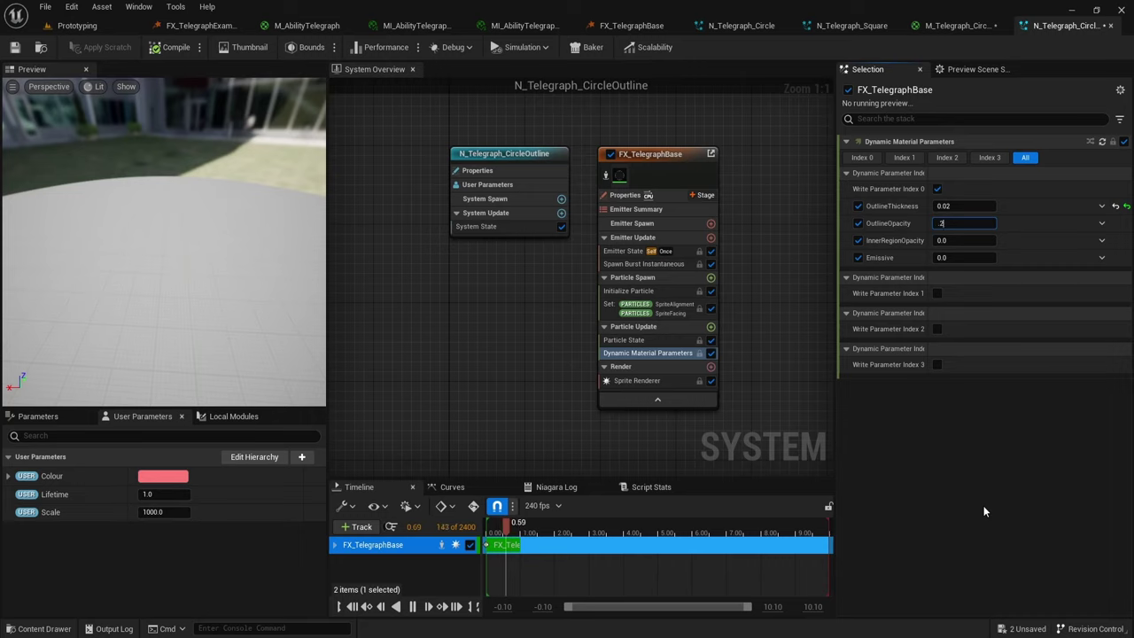
text(.2)
key(Tab)
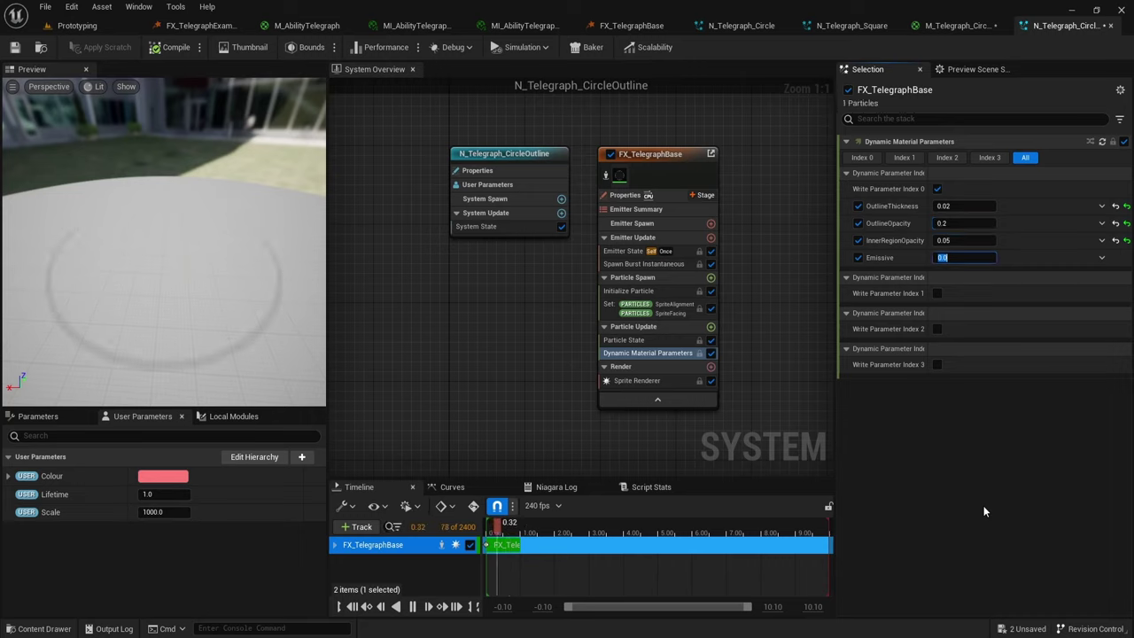
Step: Set the Emissive dynamic parameter to 1, and raise it to about 24.25 to brighten the outline
text(1)
key(Return)
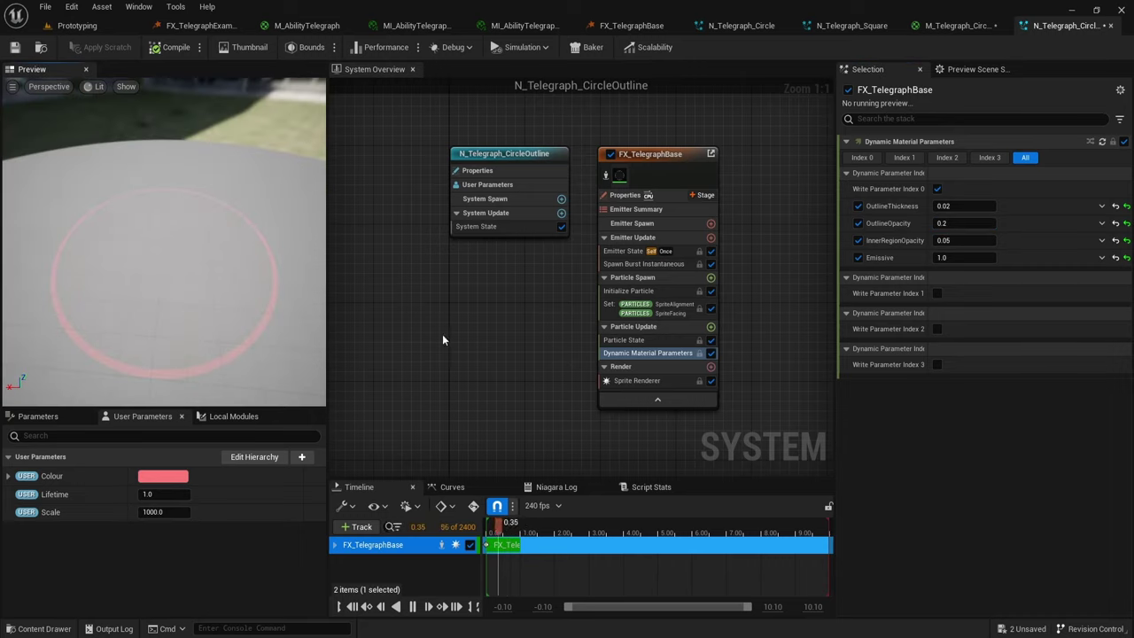
drag(959, 261, 1053, 261)
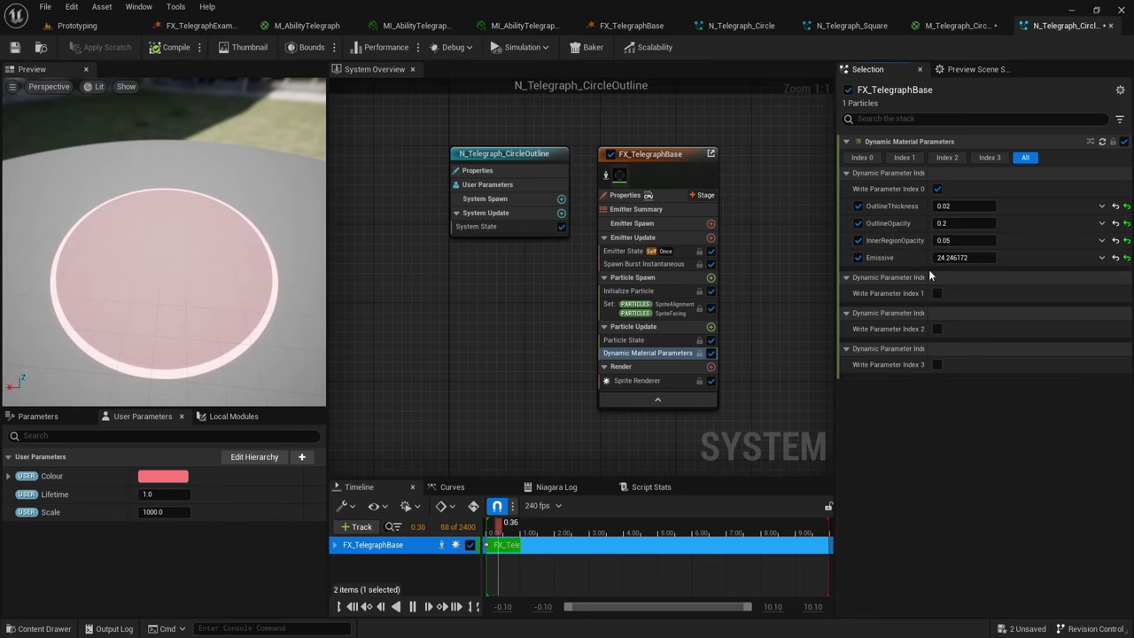
Step: Set the Emissive dynamic parameter to 1.0 and turn off killing particles when their lifetime has elapsed in Particle State
click(162, 477)
click(177, 407)
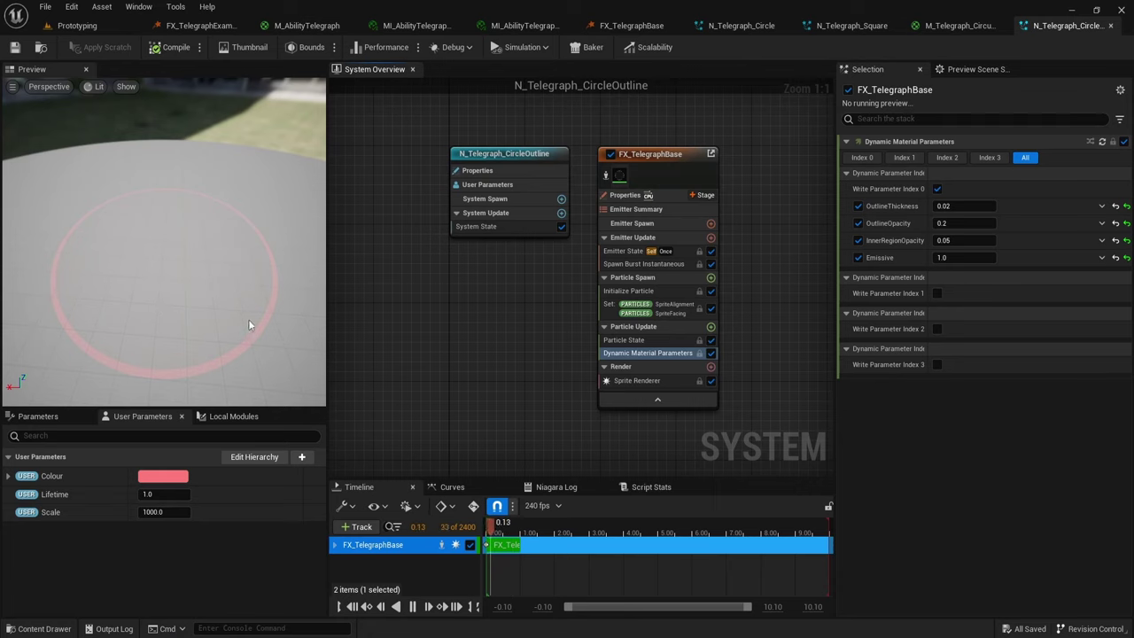
click(653, 340)
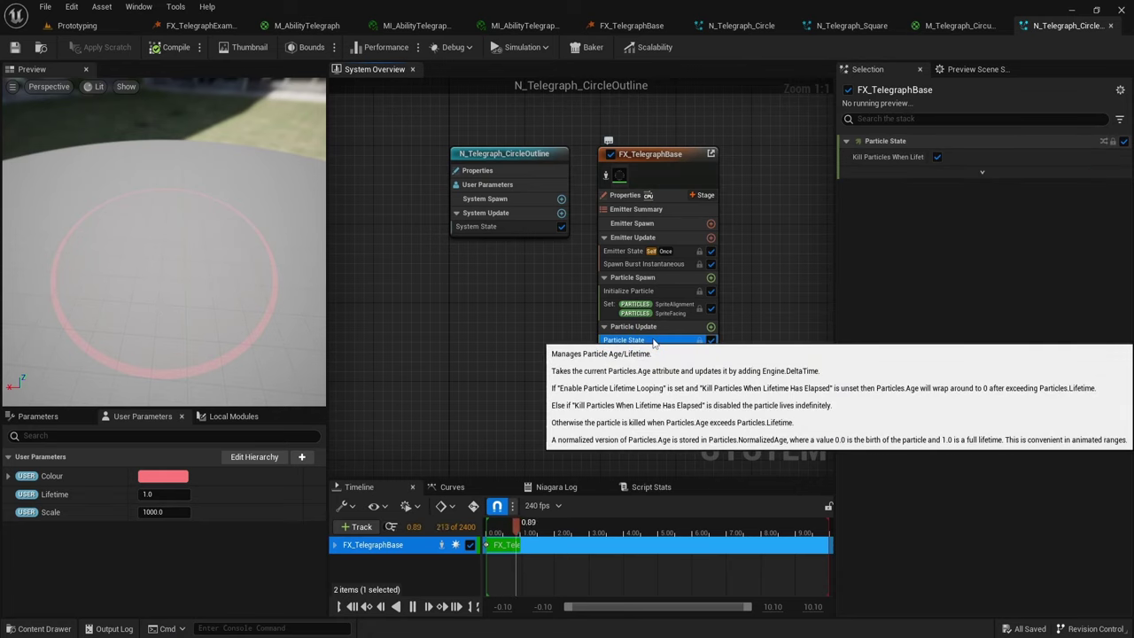
click(937, 191)
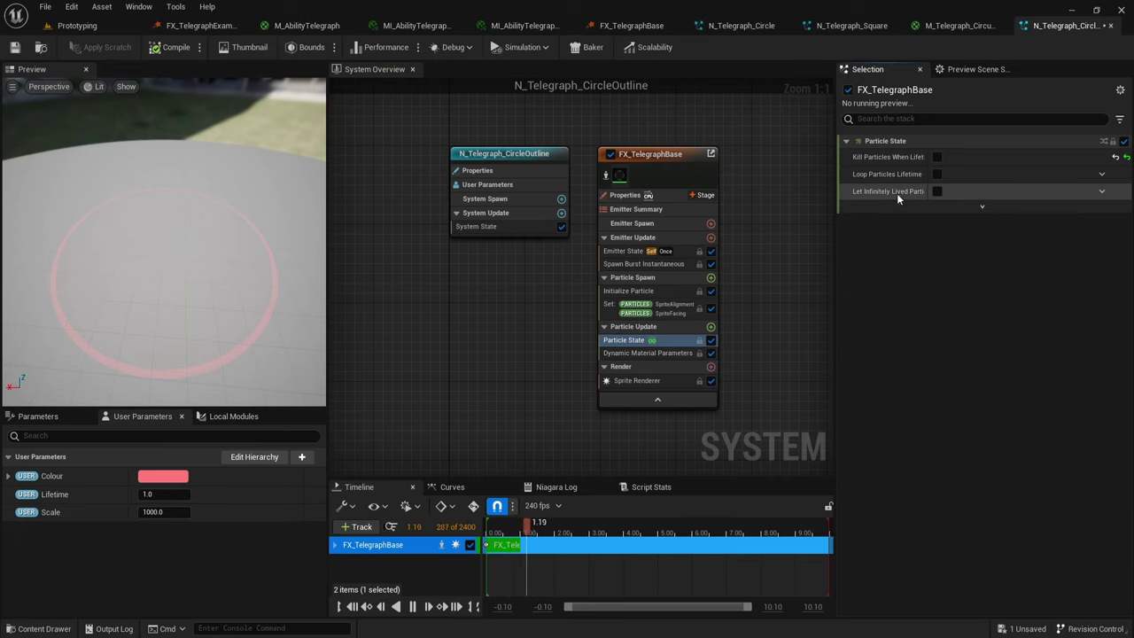
Step: Set the Emitter State's Loop Duration Mode to Infinite and open the Initialize Particle module
click(642, 254)
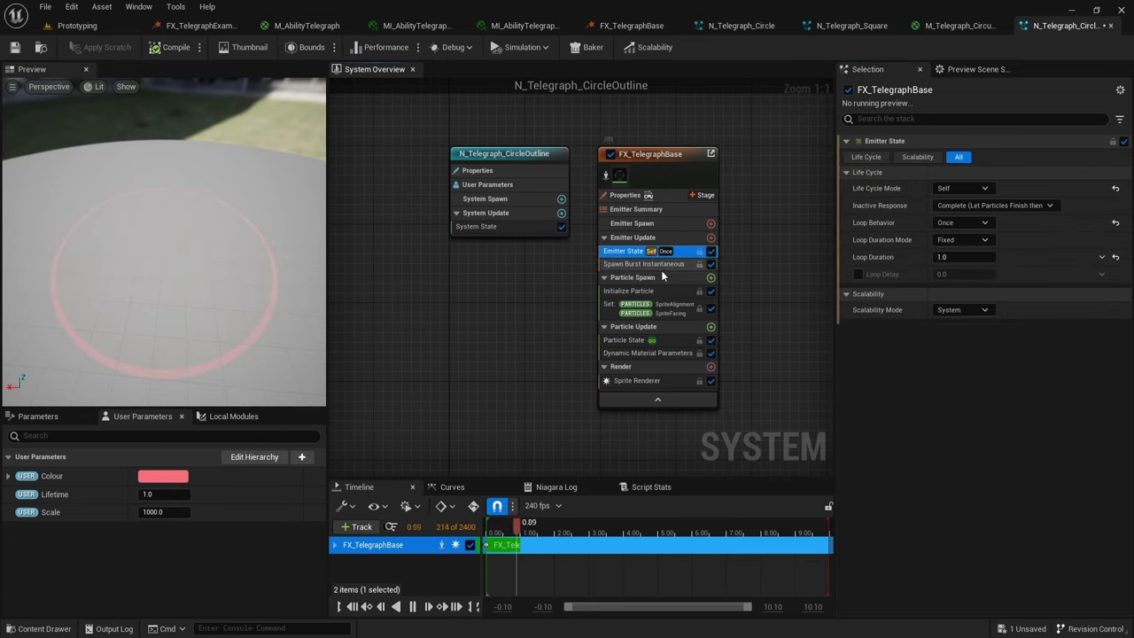
click(982, 240)
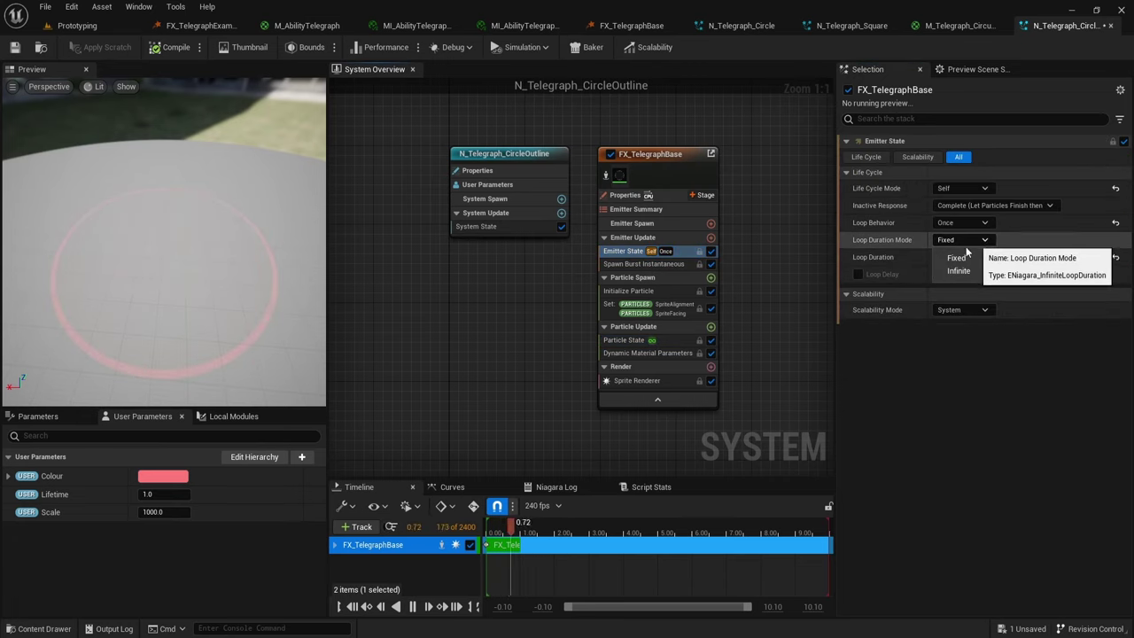
click(952, 266)
click(630, 291)
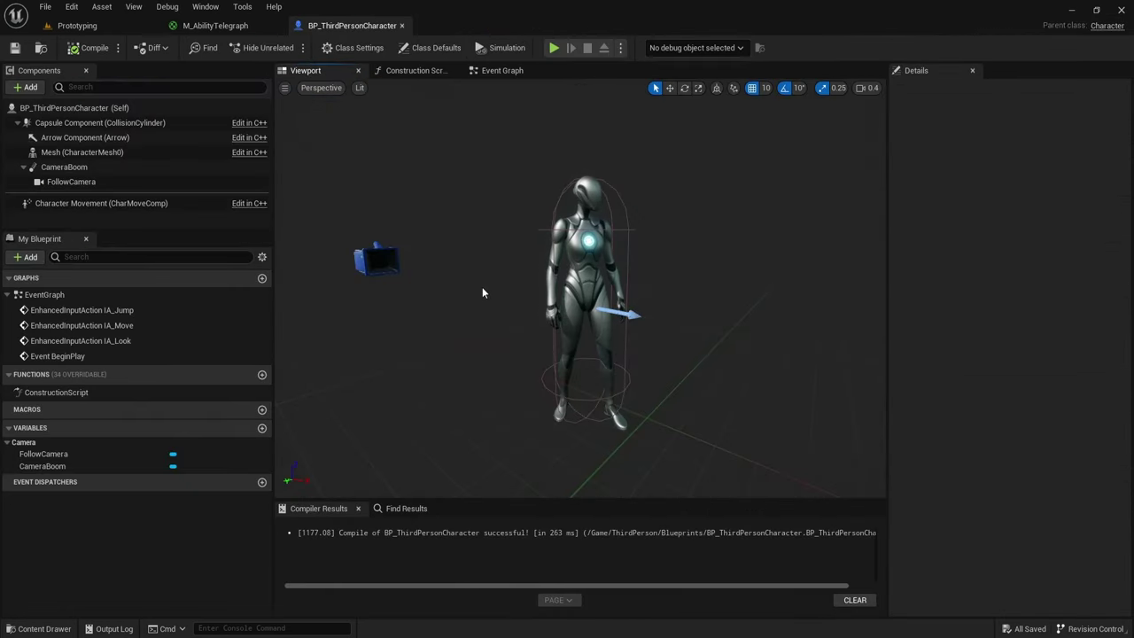
Step: Add a Niagara Particle System component under the Capsule Component of BP_ThirdPersonCharacter, keeping its default name
click(121, 122)
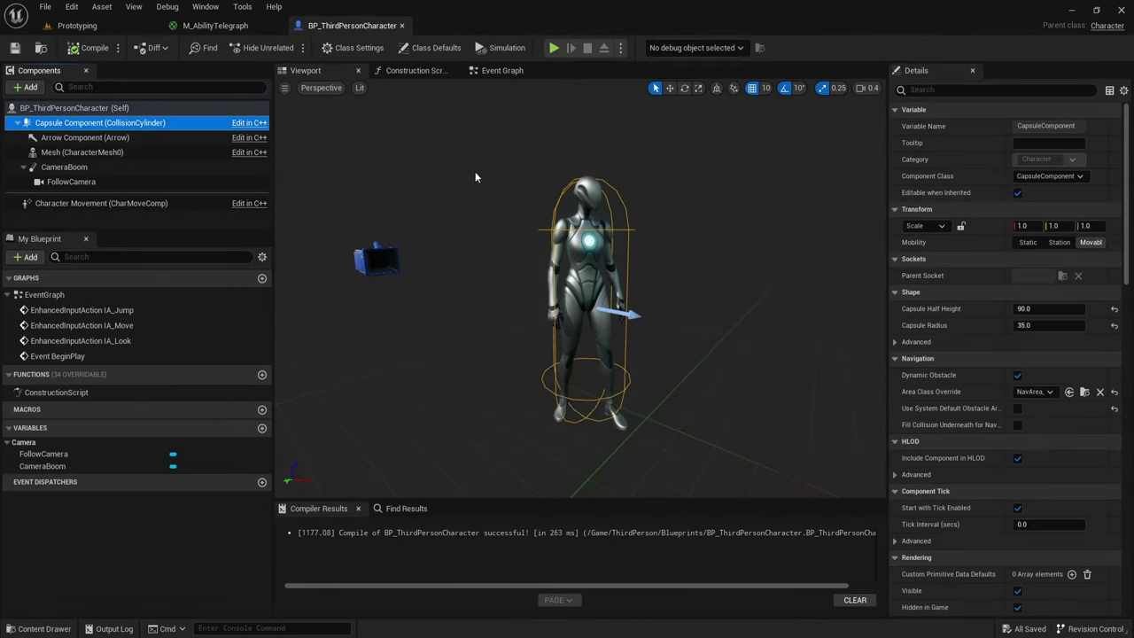
click(34, 88)
text(niaga)
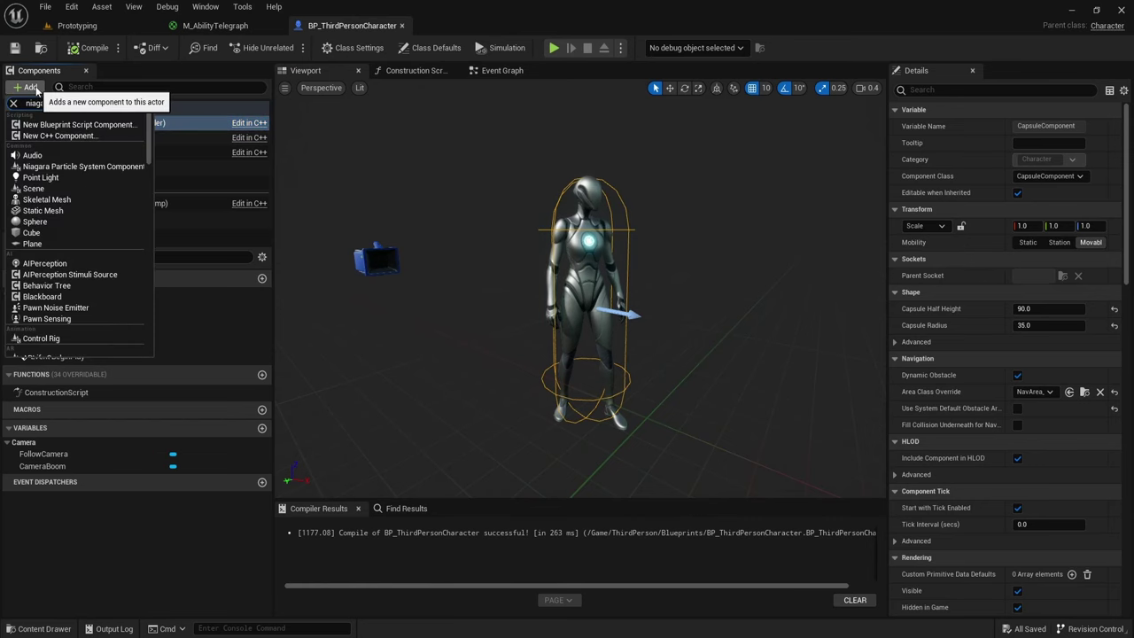
text(ra)
click(78, 126)
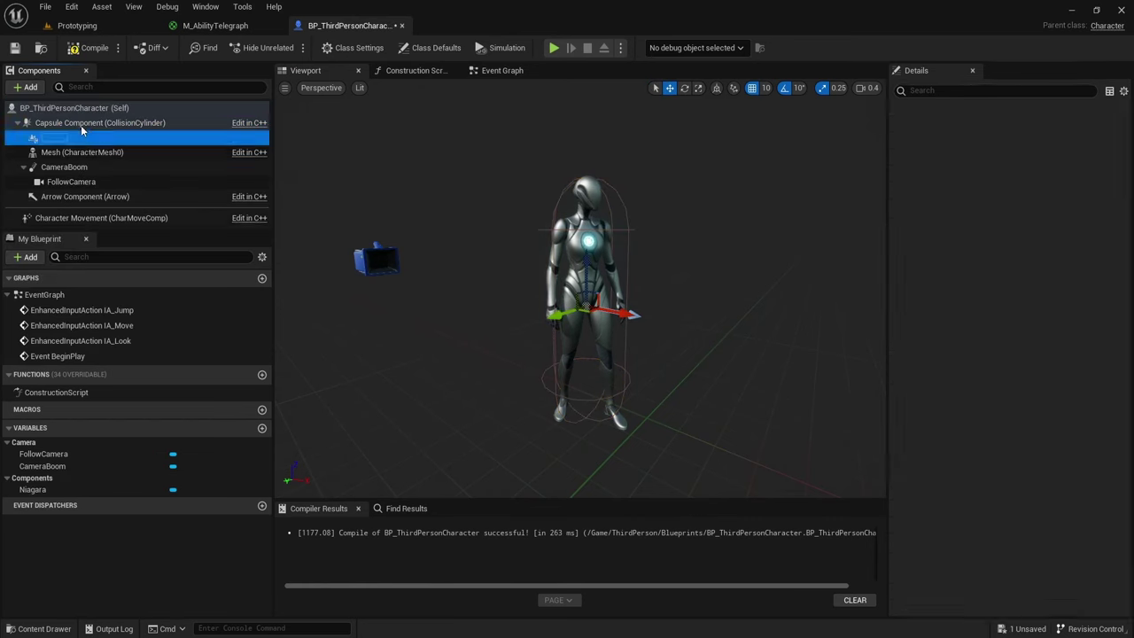
key(Return)
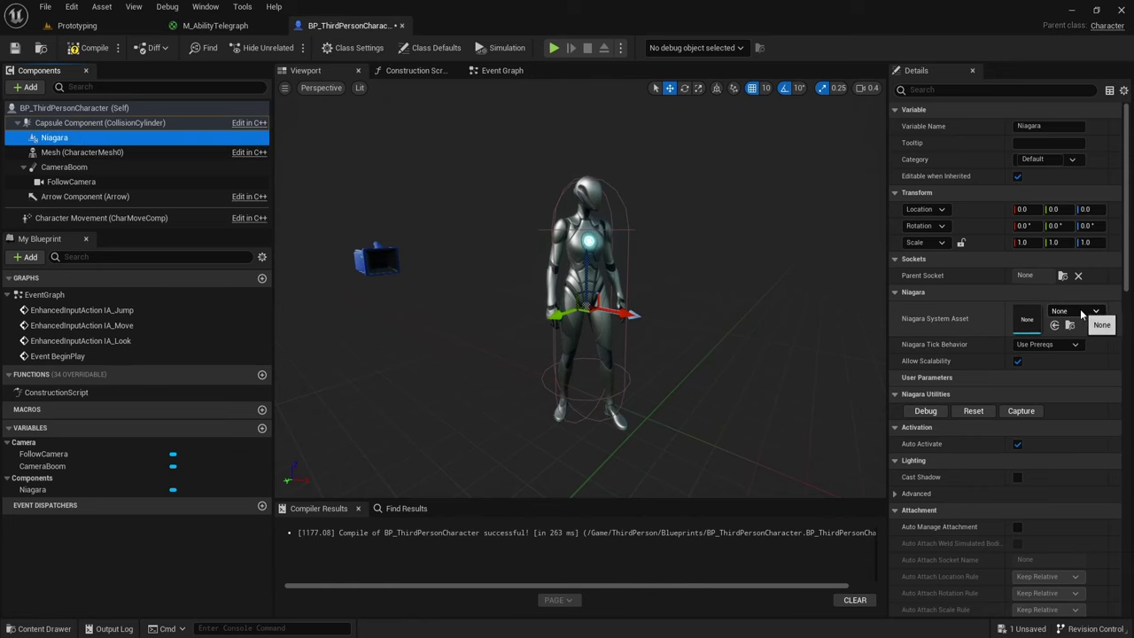
Step: Assign N_Telegraph_Circle as the Niagara component's system asset and disable Auto Activate
click(1079, 312)
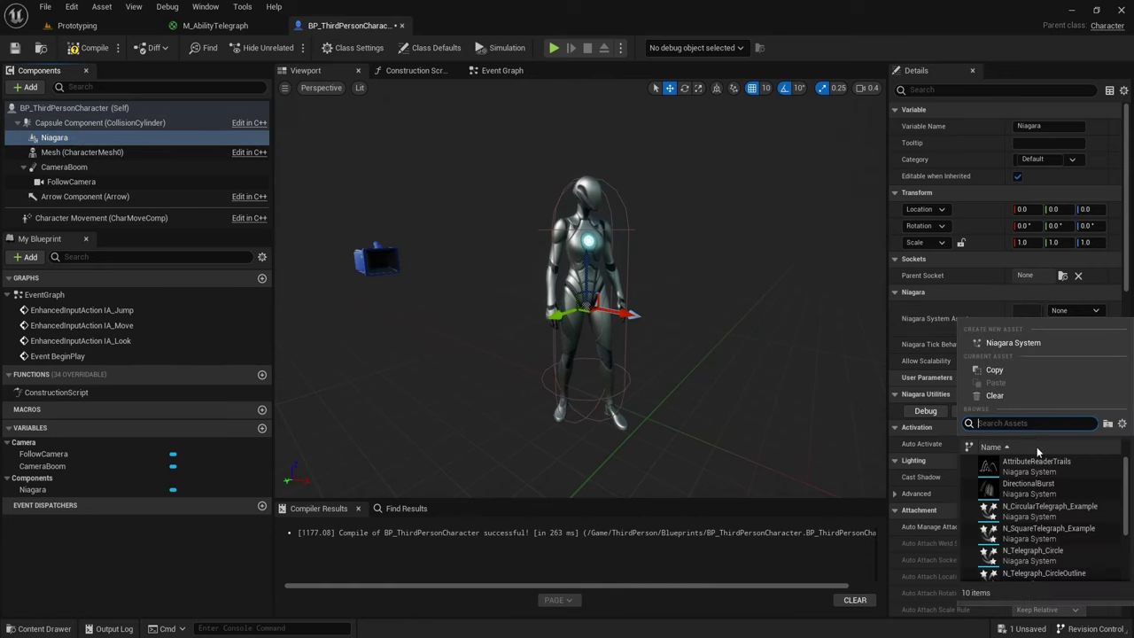
click(1061, 550)
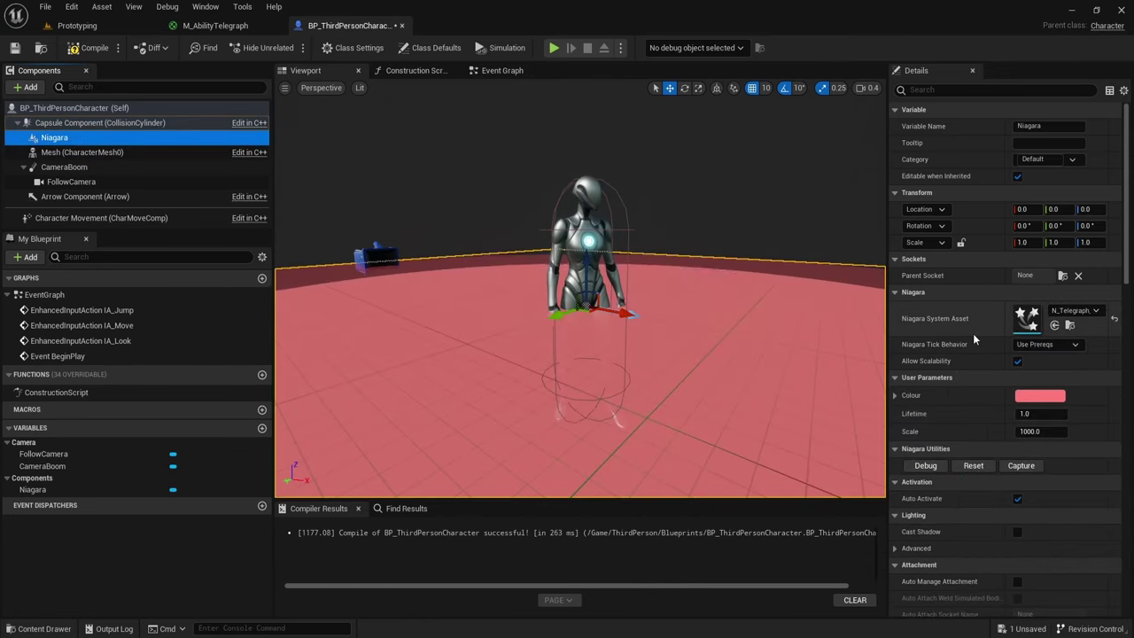
click(1015, 499)
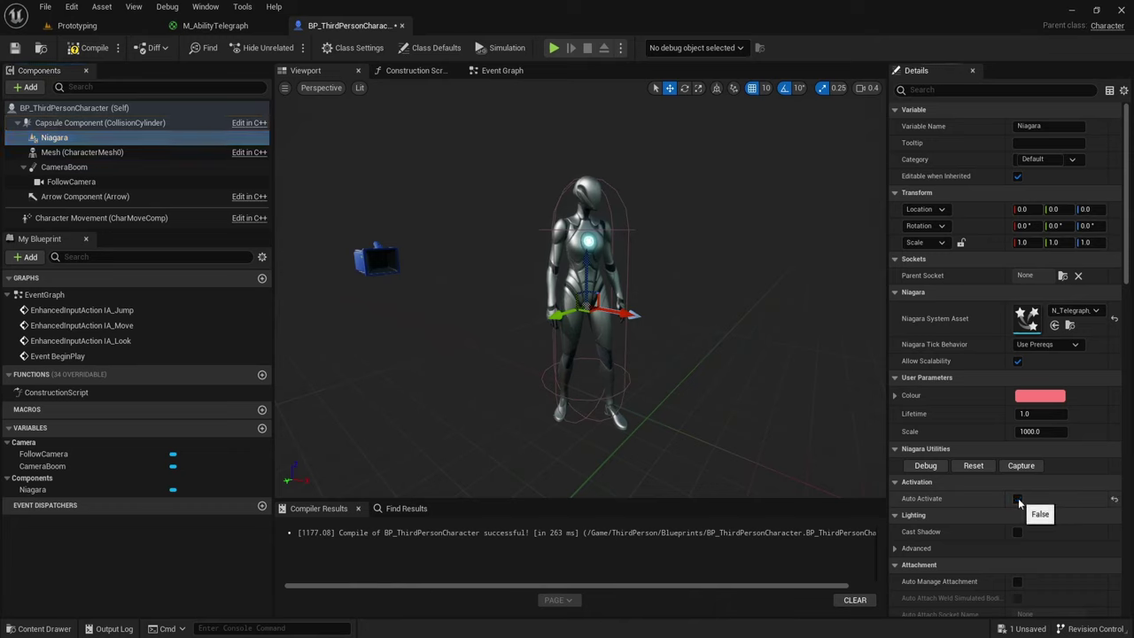
Step: Set the Niagara component's Z location to -89 so it sits at the character's feet
key(w)
right_drag(784, 316, 784, 398)
key(q)
drag(784, 239, 785, 221)
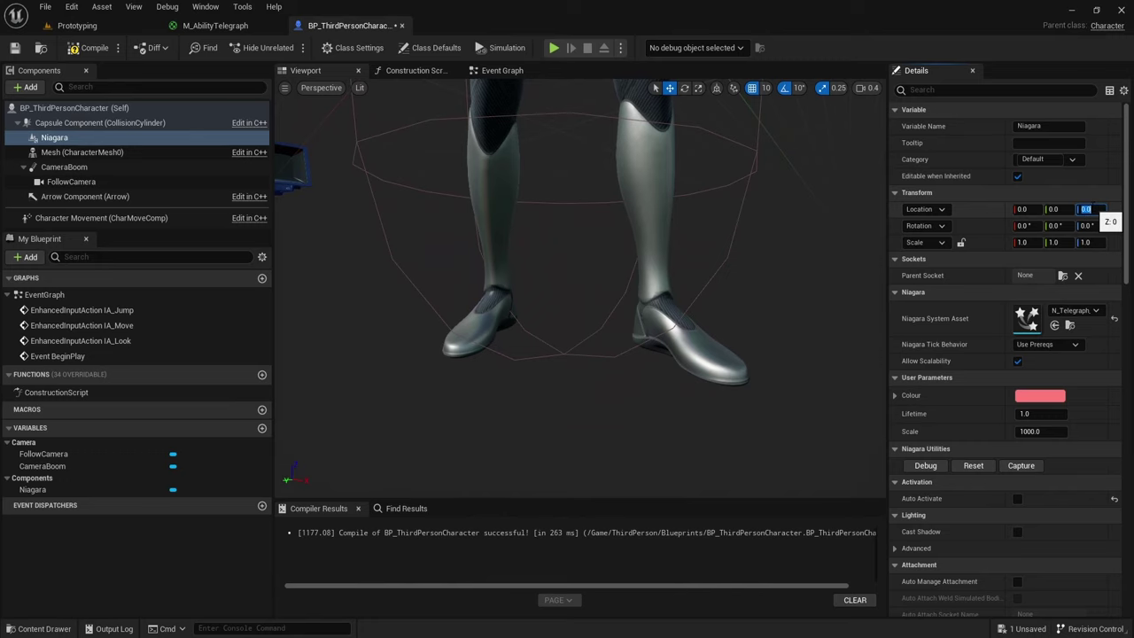
click(1089, 209)
text(-89)
key(Return)
scroll(717, 243, down, 2)
key(q)
right_drag(717, 243, 716, 234)
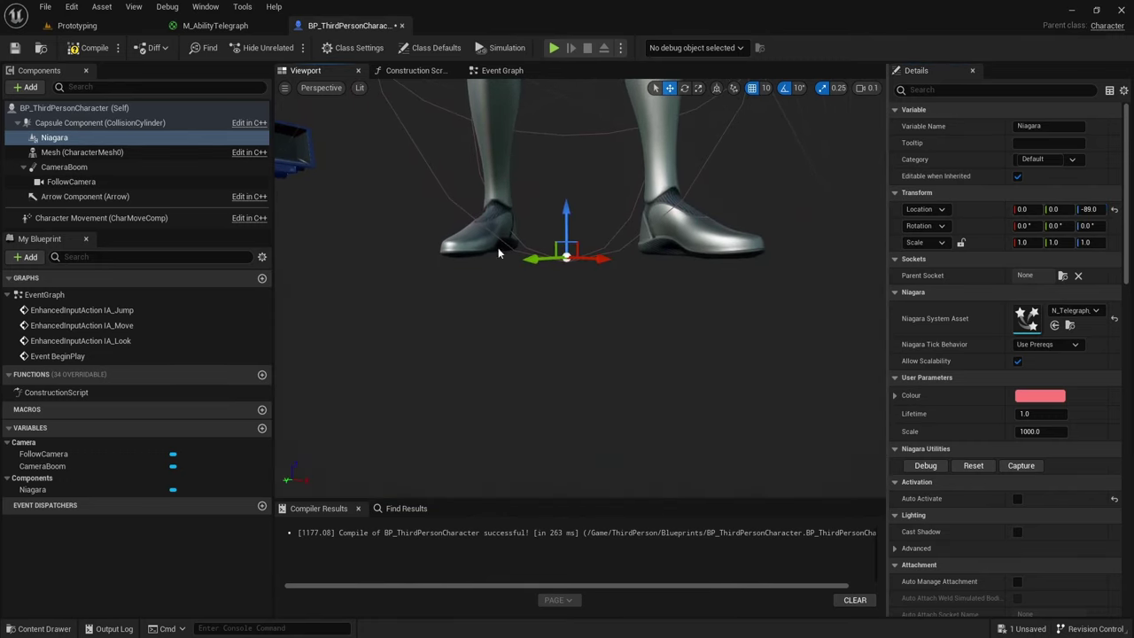
Step: Add an H keyboard event in an empty area of the character's Event Graph
click(500, 71)
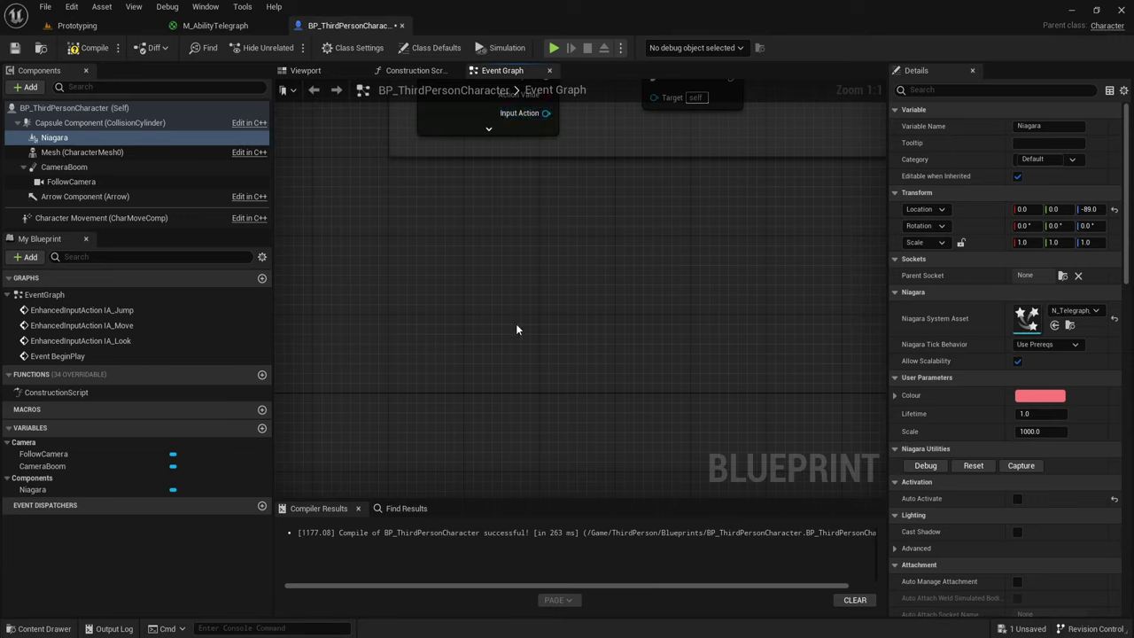
right_click(434, 279)
text(keyboard)
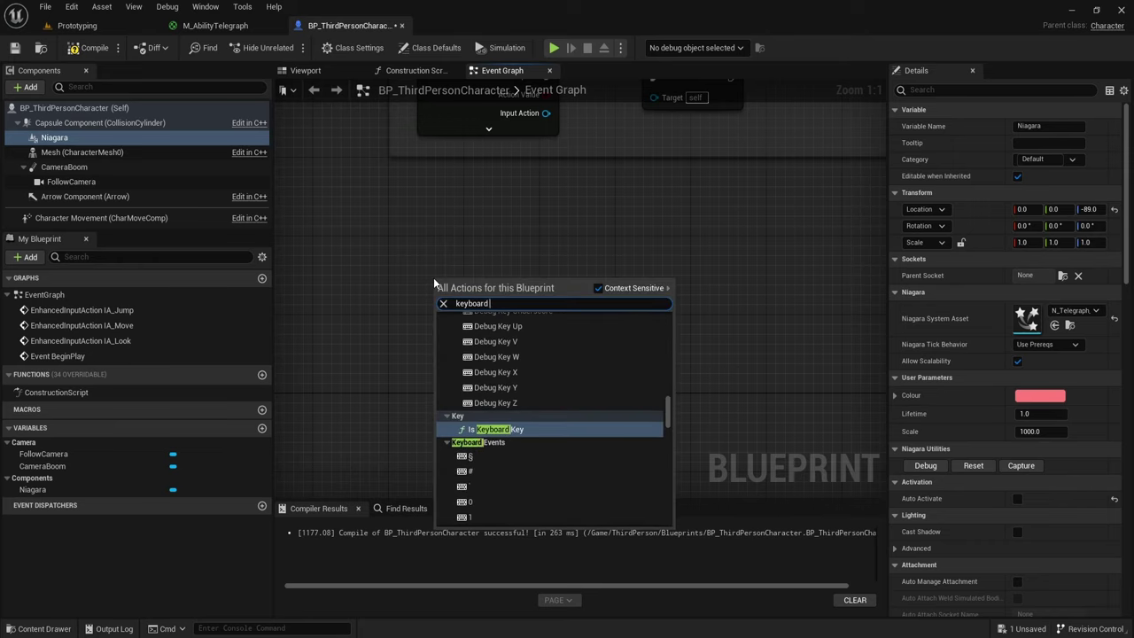
text( h)
click(485, 425)
click(486, 427)
right_drag(486, 428, 446, 414)
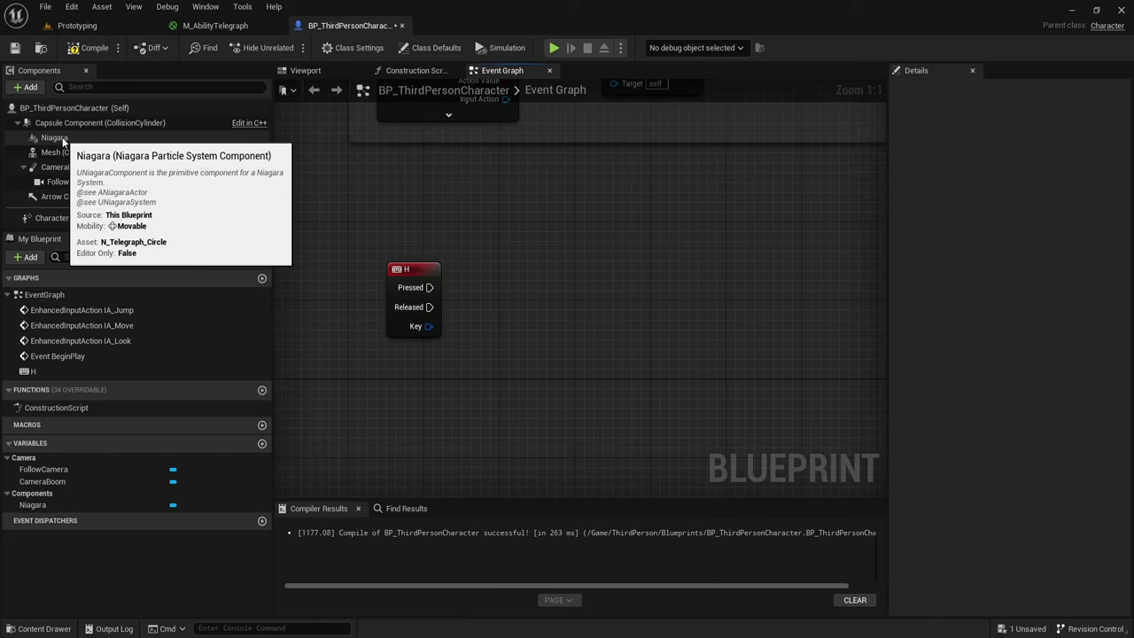
Step: Add an Activate node targeting the Niagara component, connect it to H's Pressed output and compile the Blueprint
drag(62, 139, 591, 272)
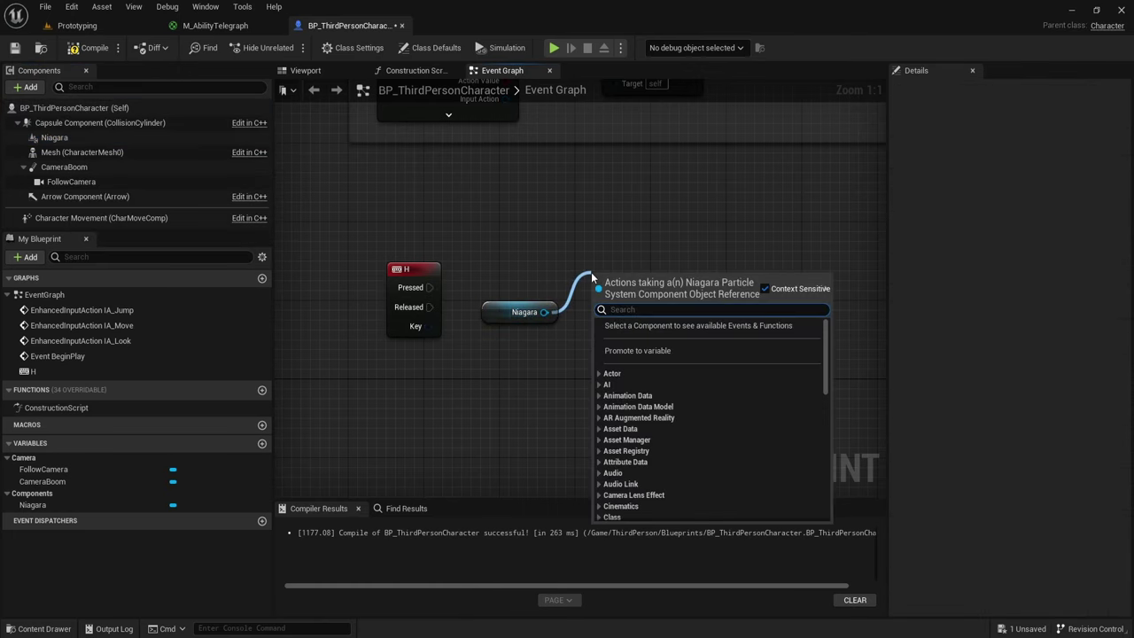
text(activate)
key(Return)
drag(429, 287, 596, 287)
click(87, 48)
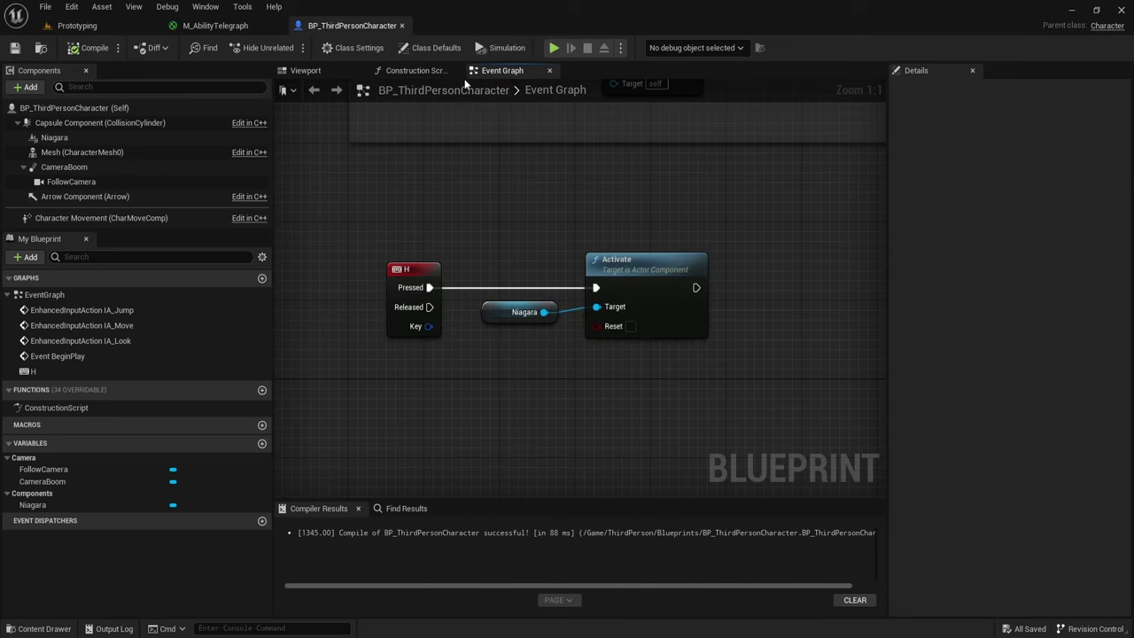
Step: Play-test the level, trigger the telegraph with H and end the session
click(553, 48)
key(h)
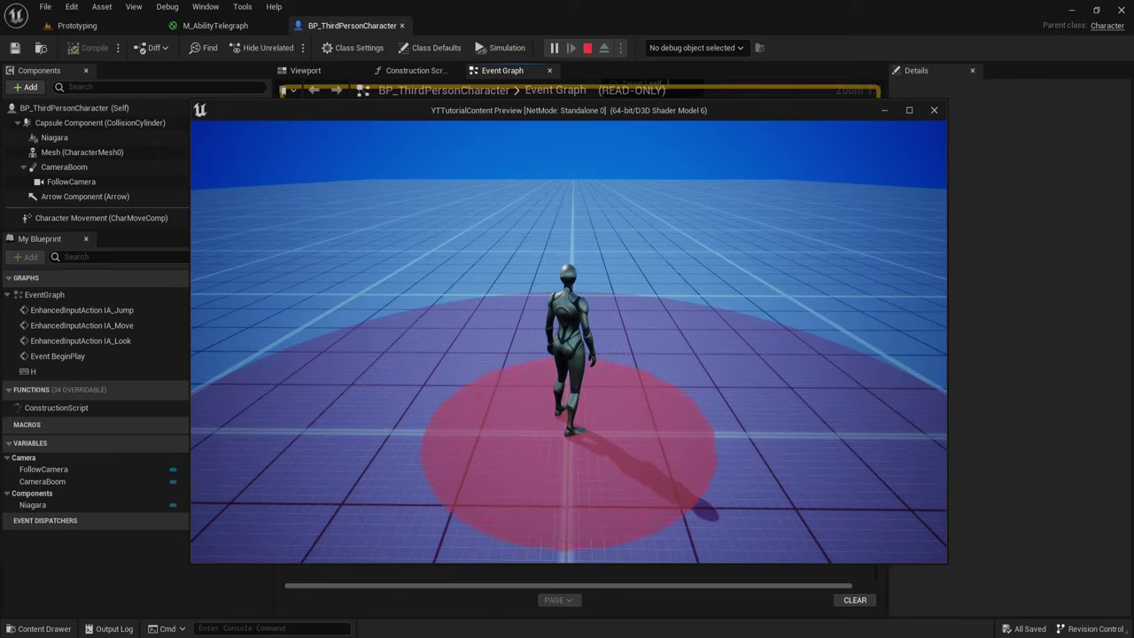
key(Escape)
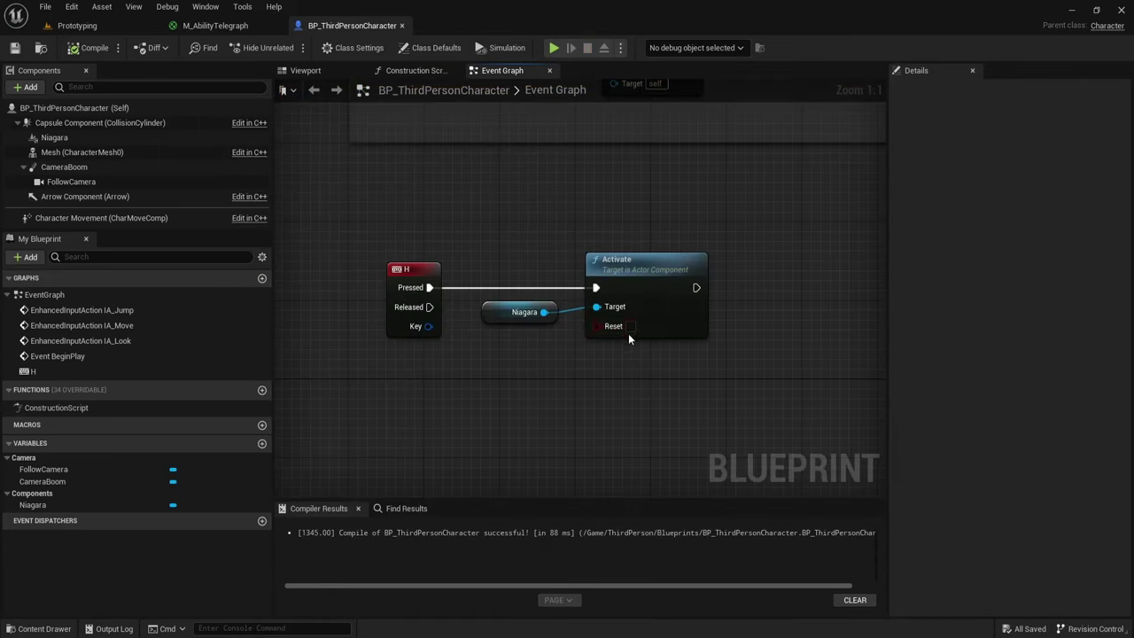
Step: Enable Reset on the Activate node, and play-test by walking around and triggering the telegraph repeatedly with H
click(631, 327)
click(565, 48)
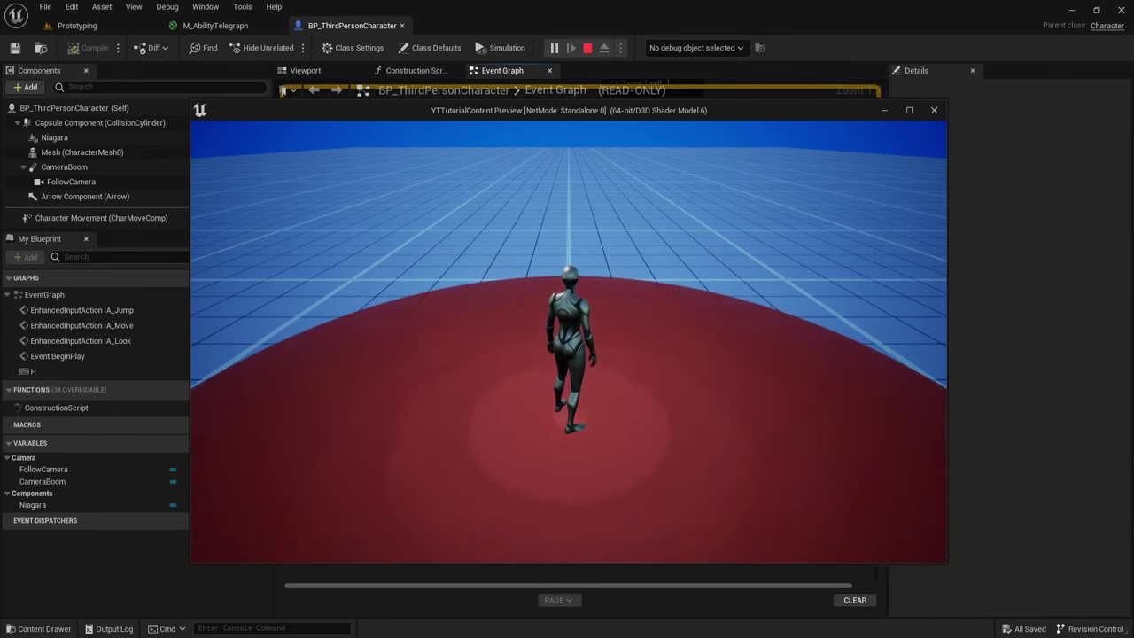
key(w)
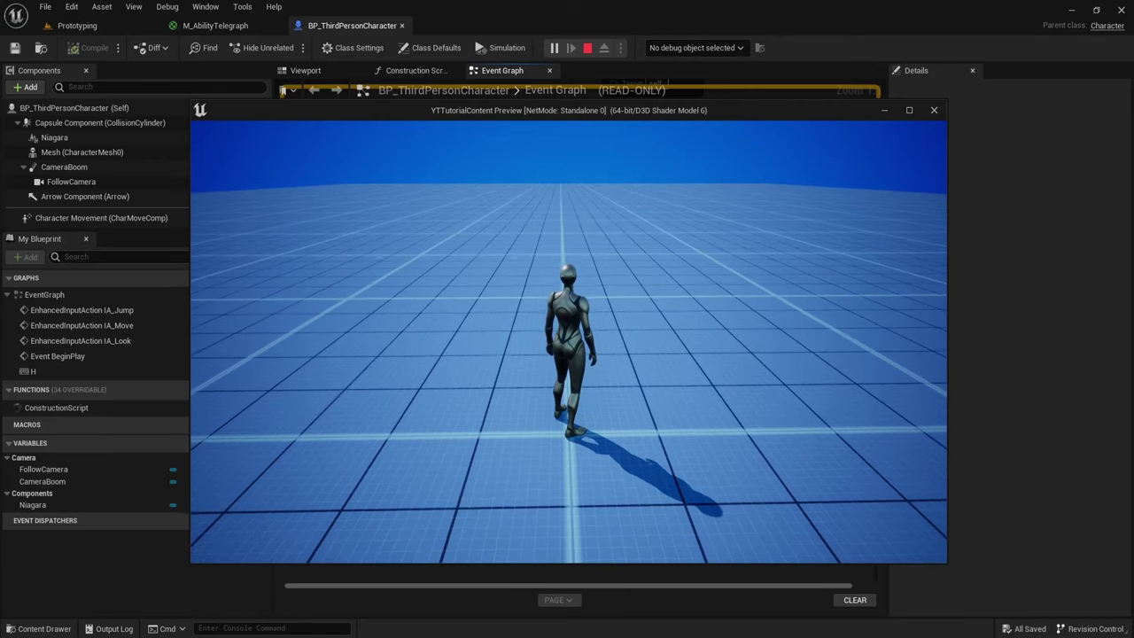
key(h)
key(h)
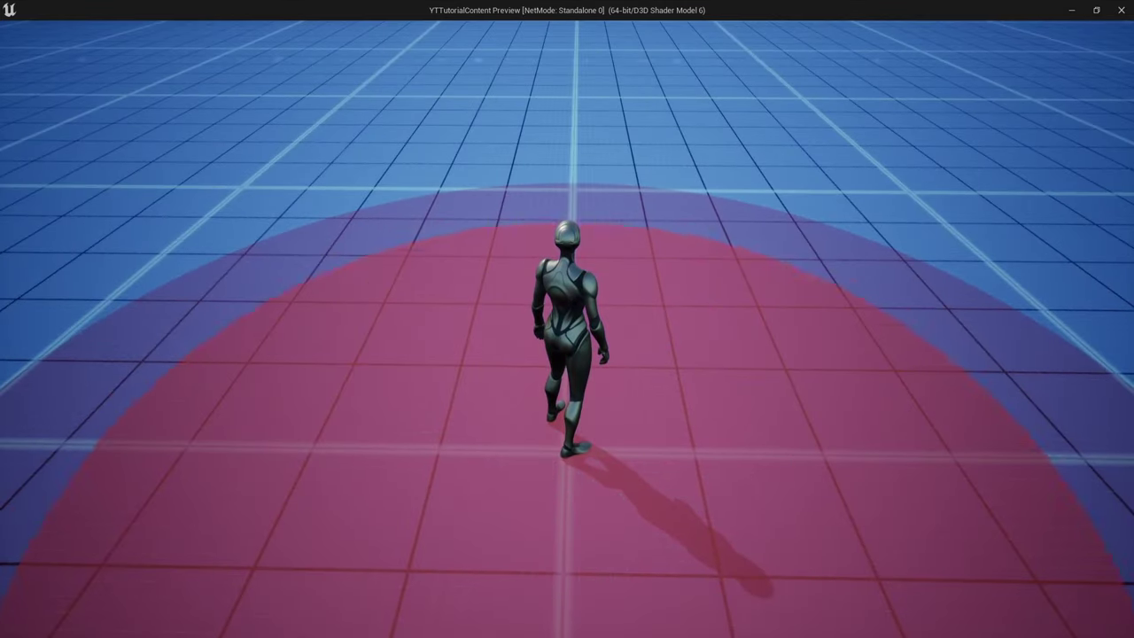
key(w)
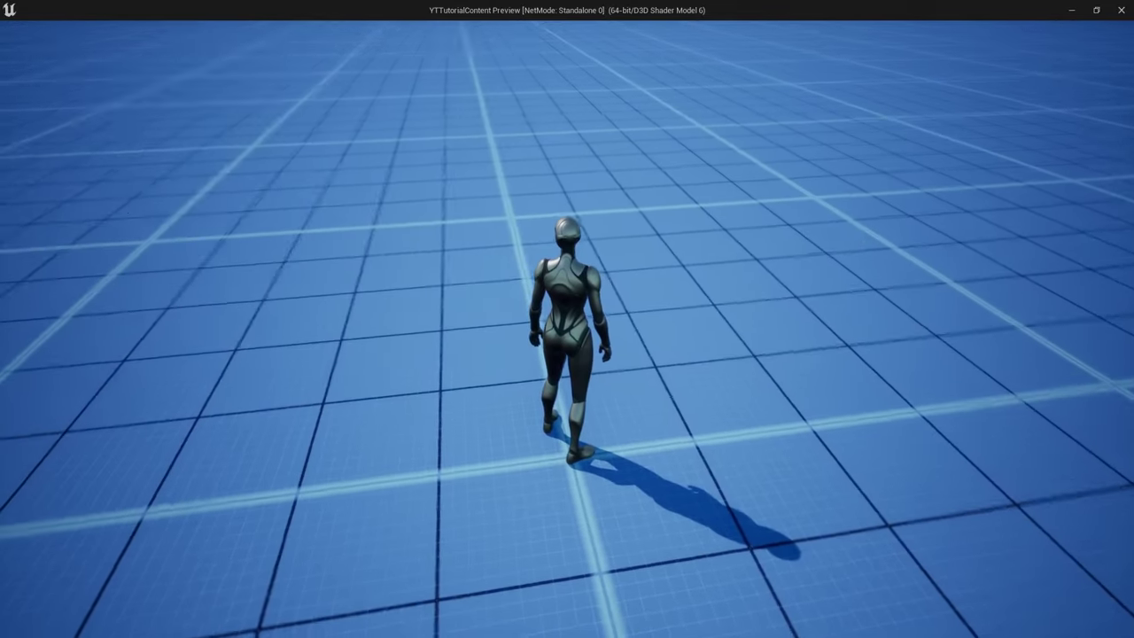
key(h)
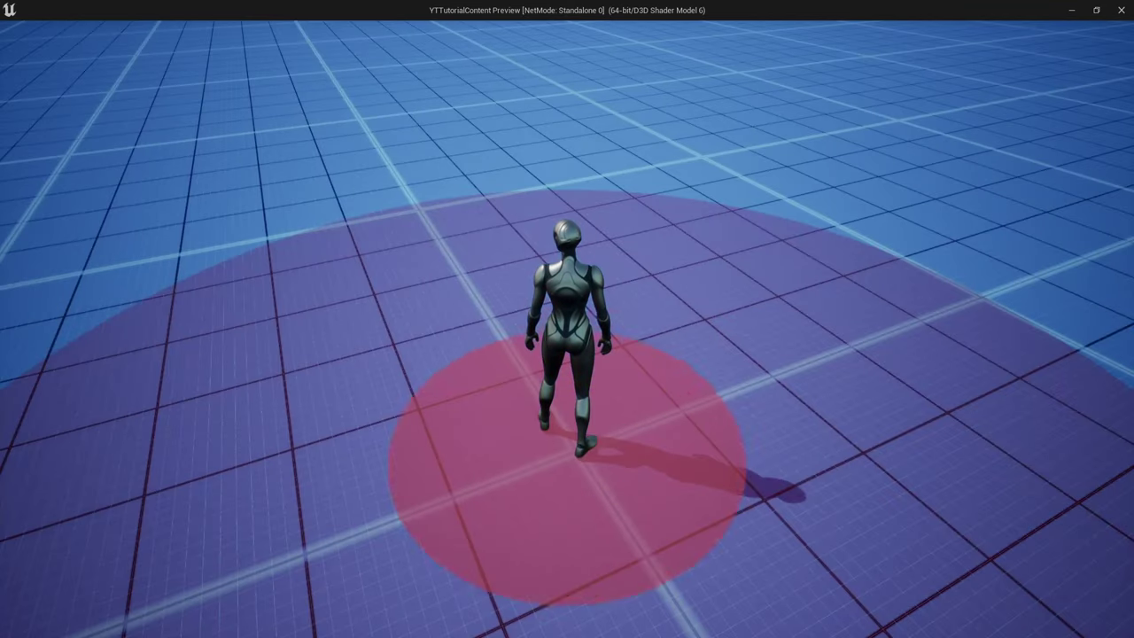
key(Escape)
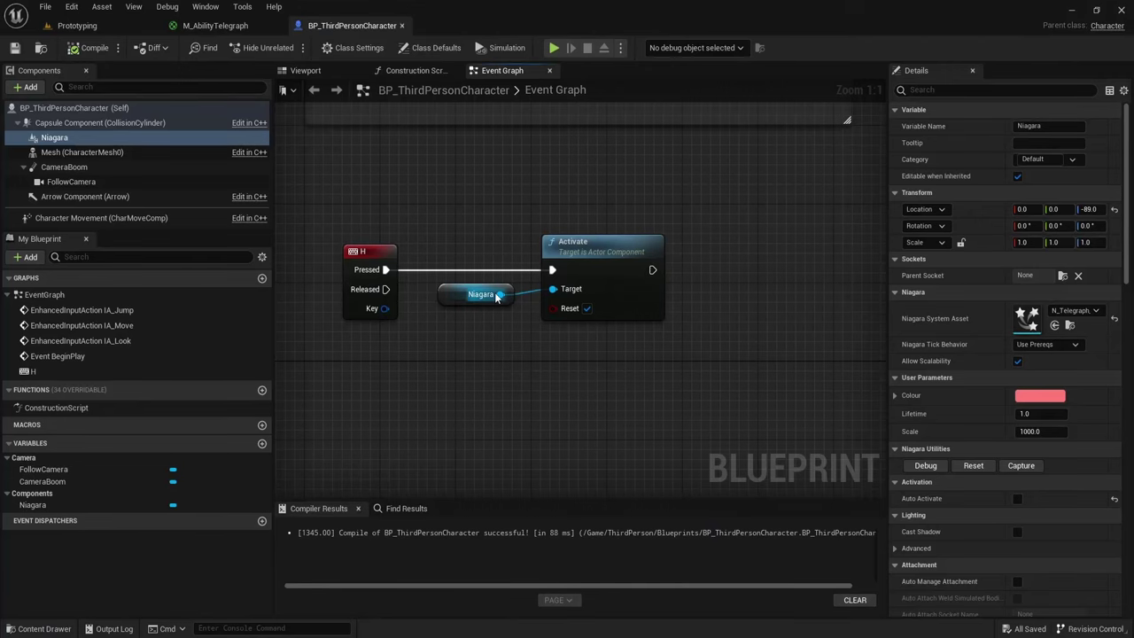
Step: Add a Set Float Parameter node from the Niagara reference, with parameter name Scale and value 2000
drag(499, 294, 526, 365)
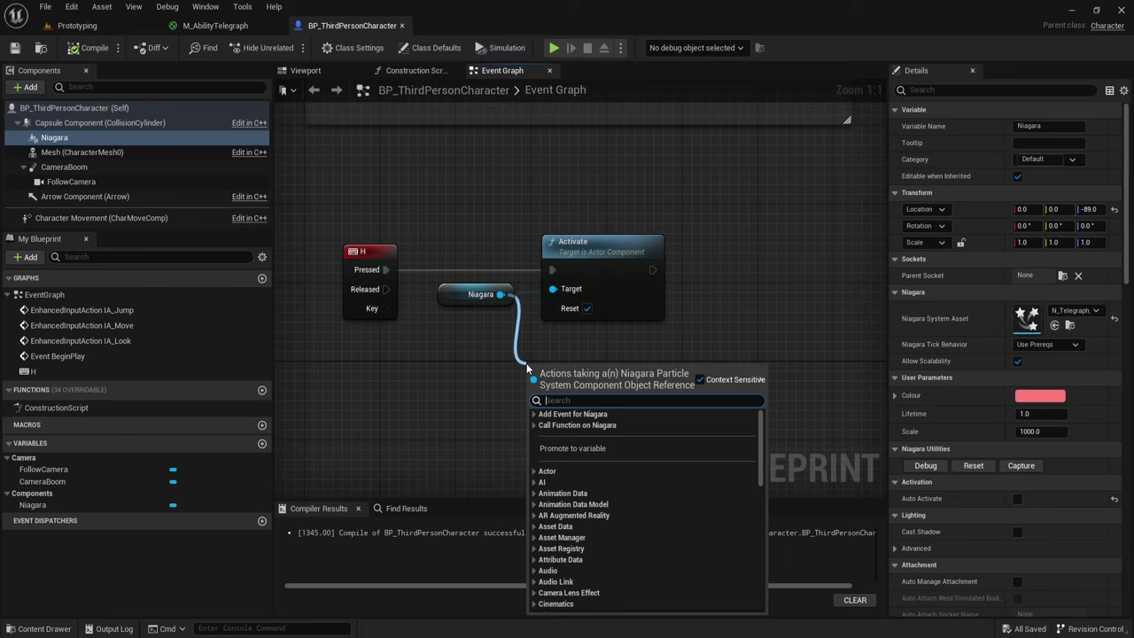
text(float para)
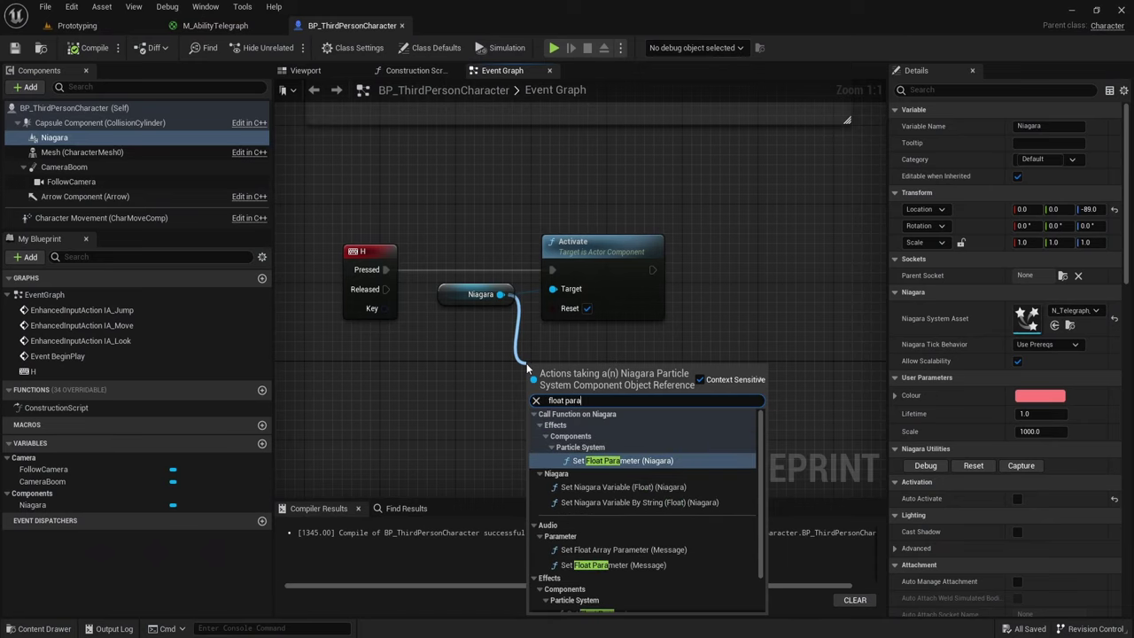
key(Return)
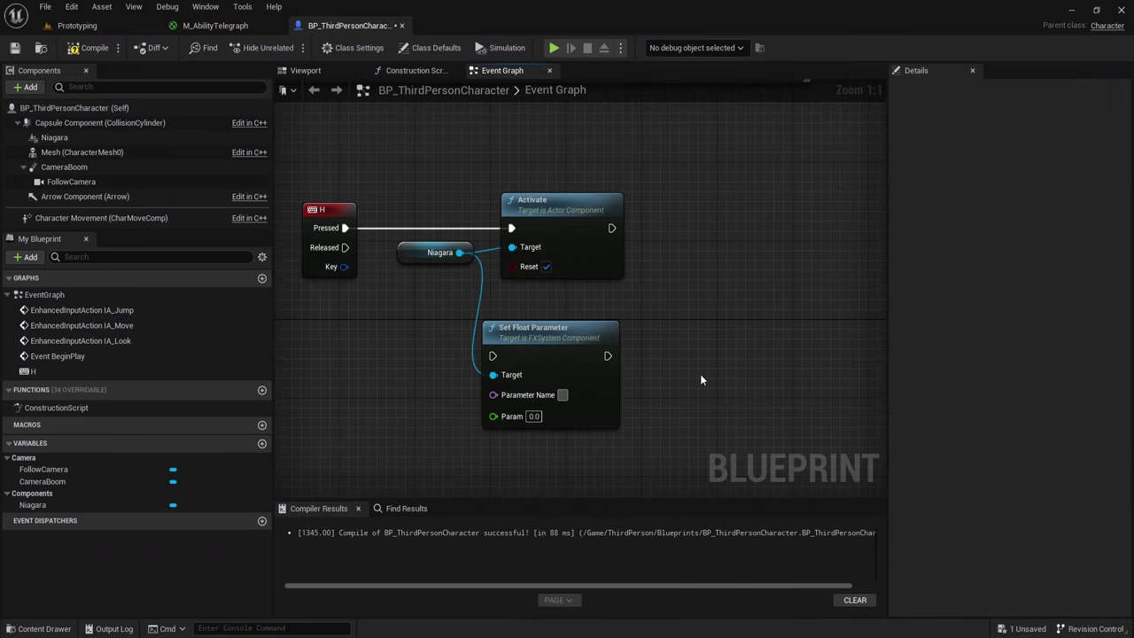
text(Scale)
key(Return)
click(533, 416)
text(2000)
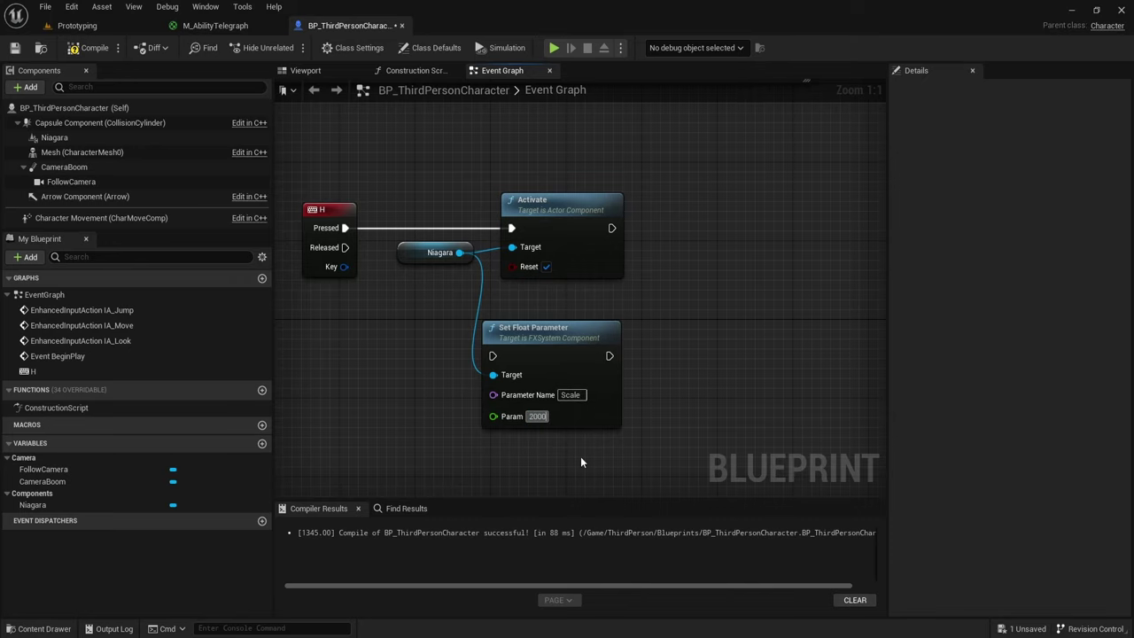
key(Return)
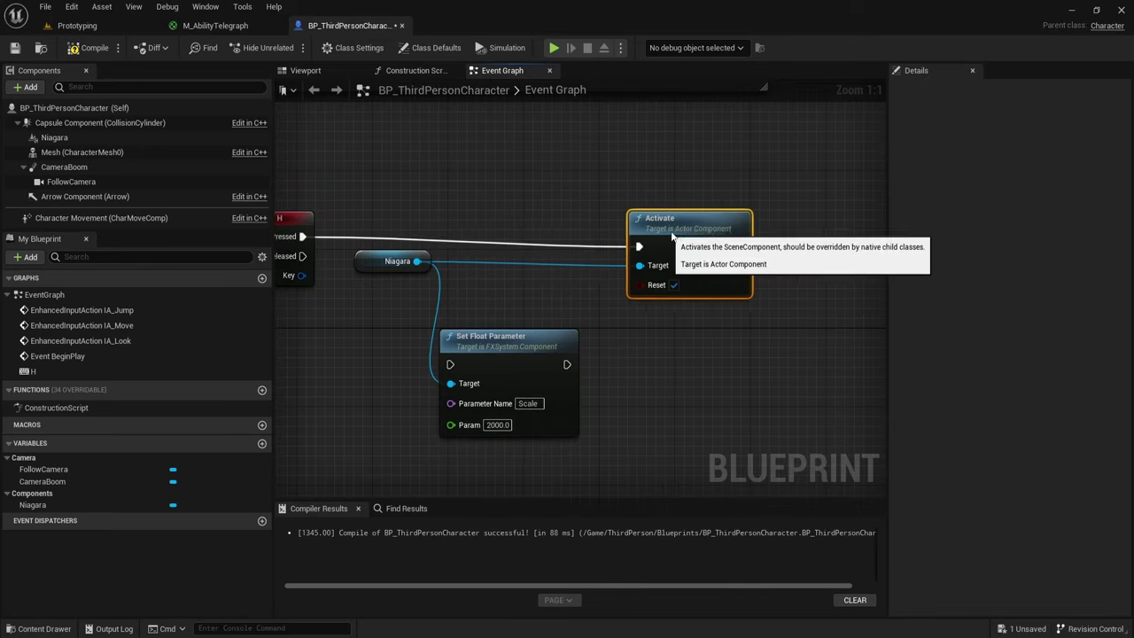
Step: Insert the Set Float Parameter node into the execution flow between H's Pressed output and Activate, and play-test the telegraph with H
drag(671, 234, 731, 225)
drag(505, 355, 541, 229)
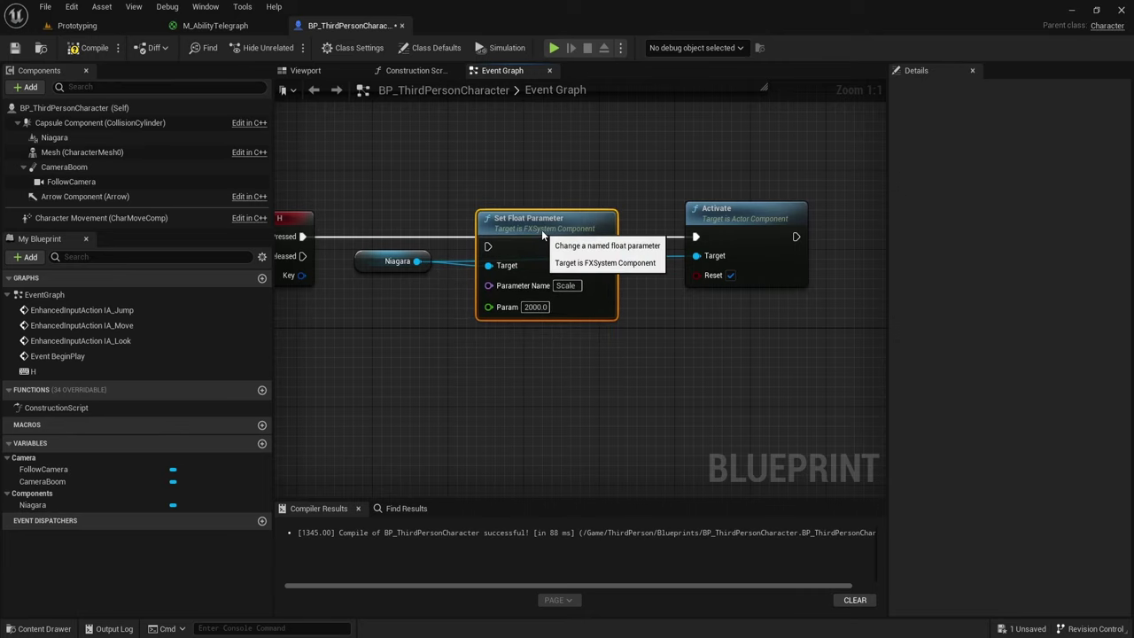
drag(302, 236, 460, 235)
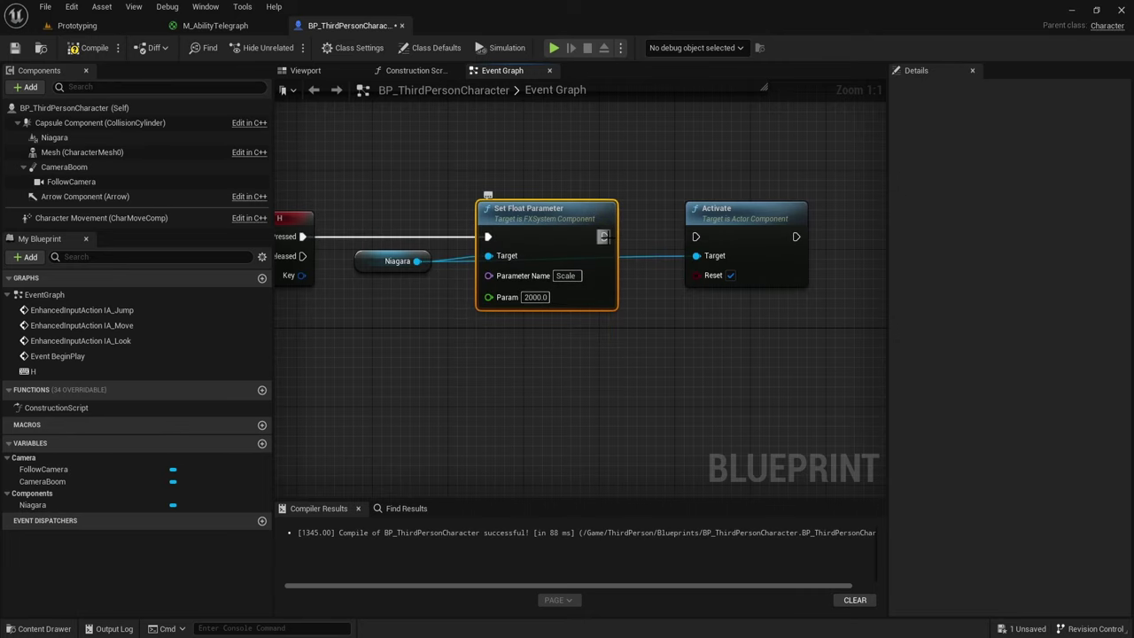
drag(604, 236, 695, 236)
click(552, 48)
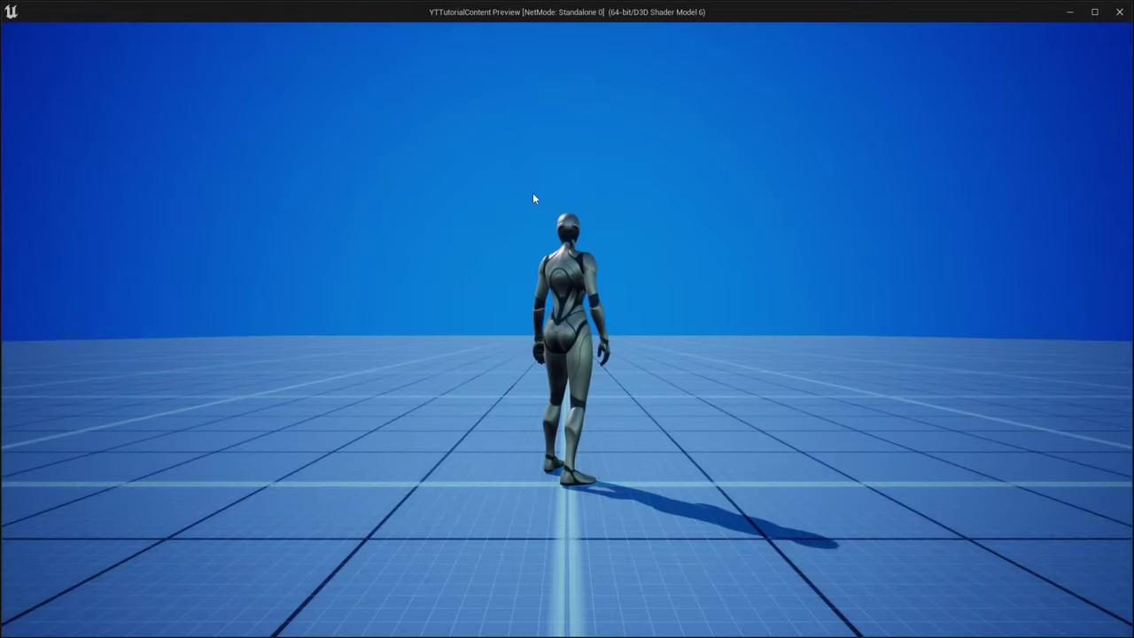
key(h)
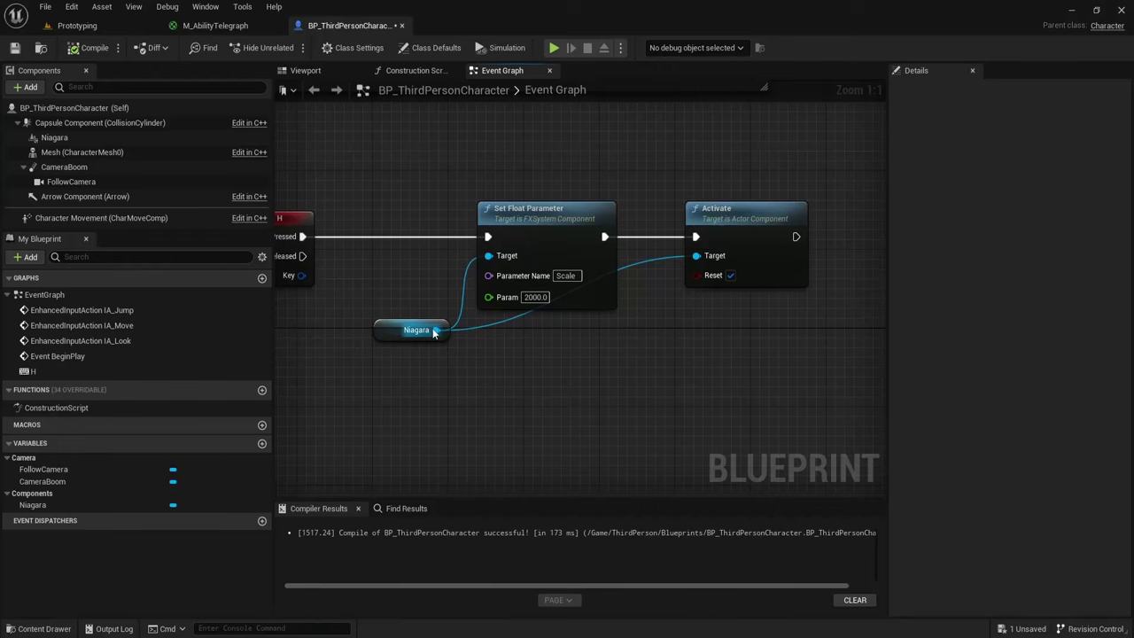
drag(435, 330, 464, 366)
text(color)
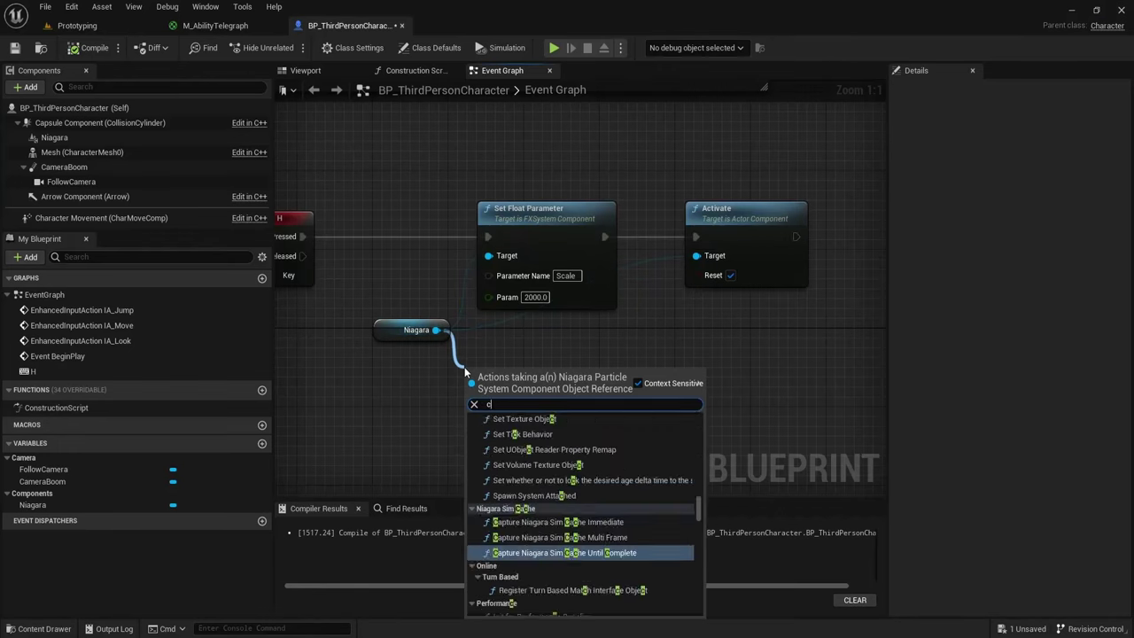
text( para)
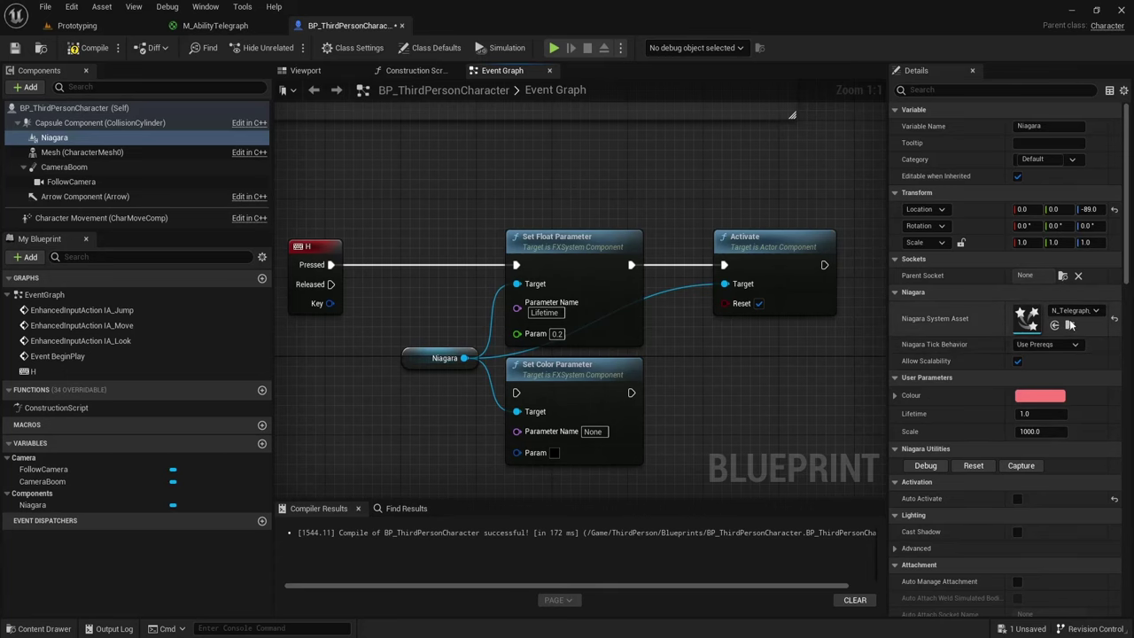
click(627, 368)
key(Delete)
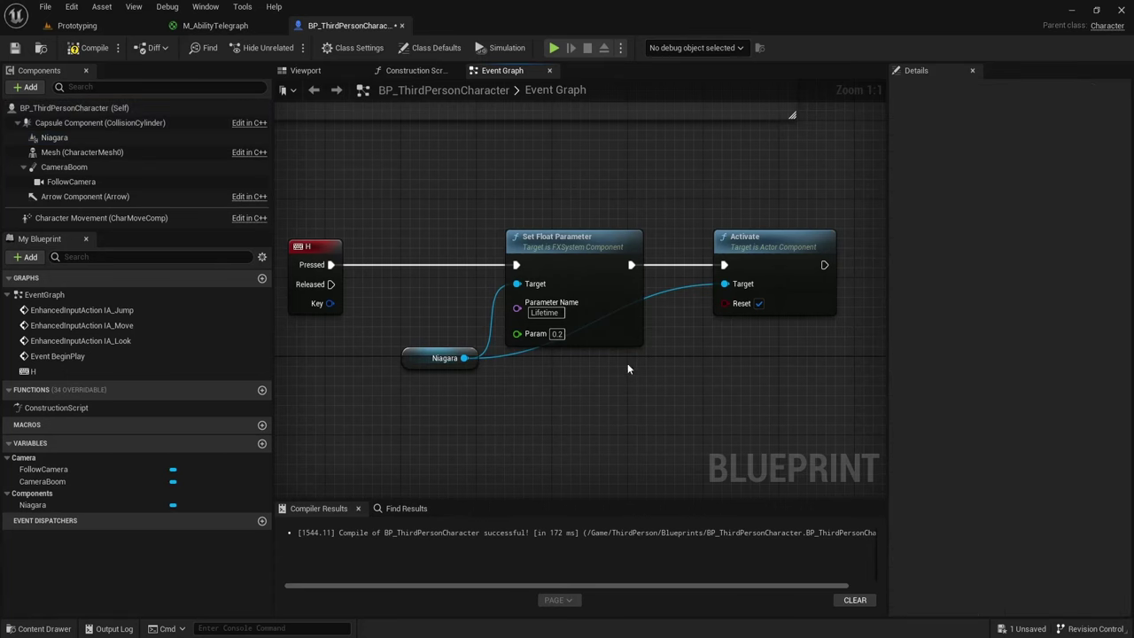
Step: Connect H's Pressed output directly to Activate, bypassing Set Float Parameter, and assign N_Telegraph_Square as the Niagara component's system asset
drag(341, 267, 732, 274)
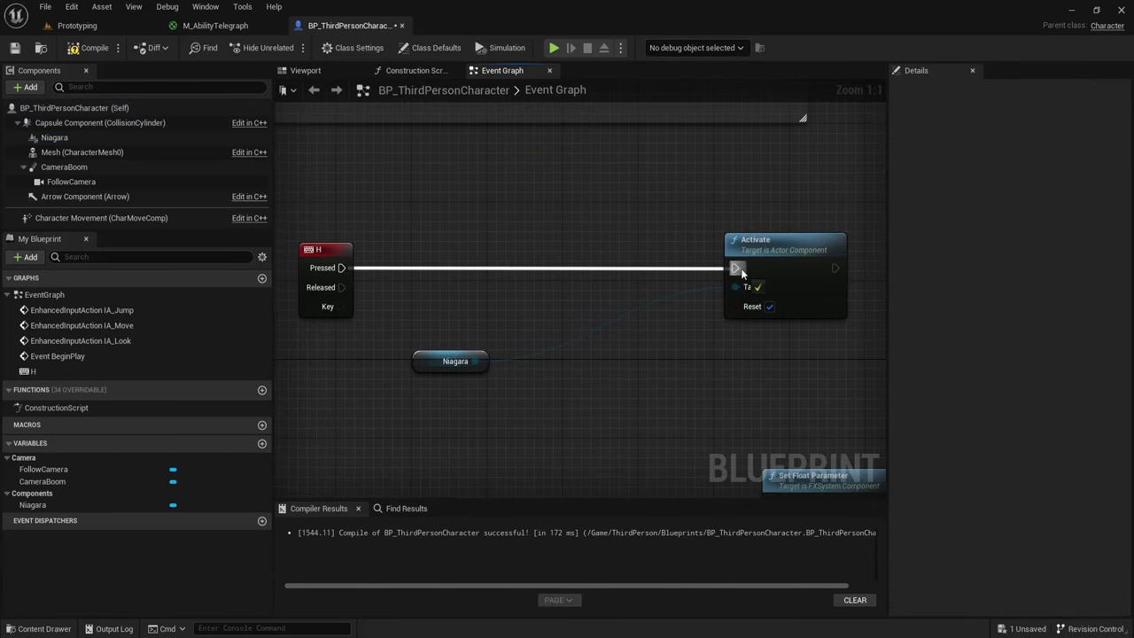
drag(449, 349, 619, 291)
click(74, 139)
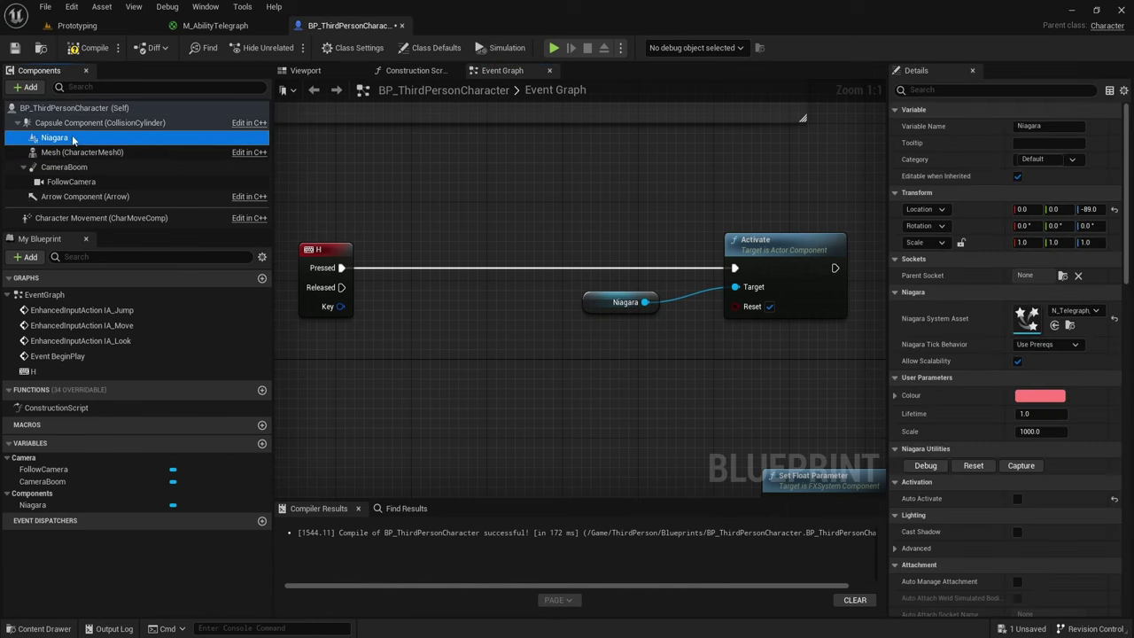
click(1074, 310)
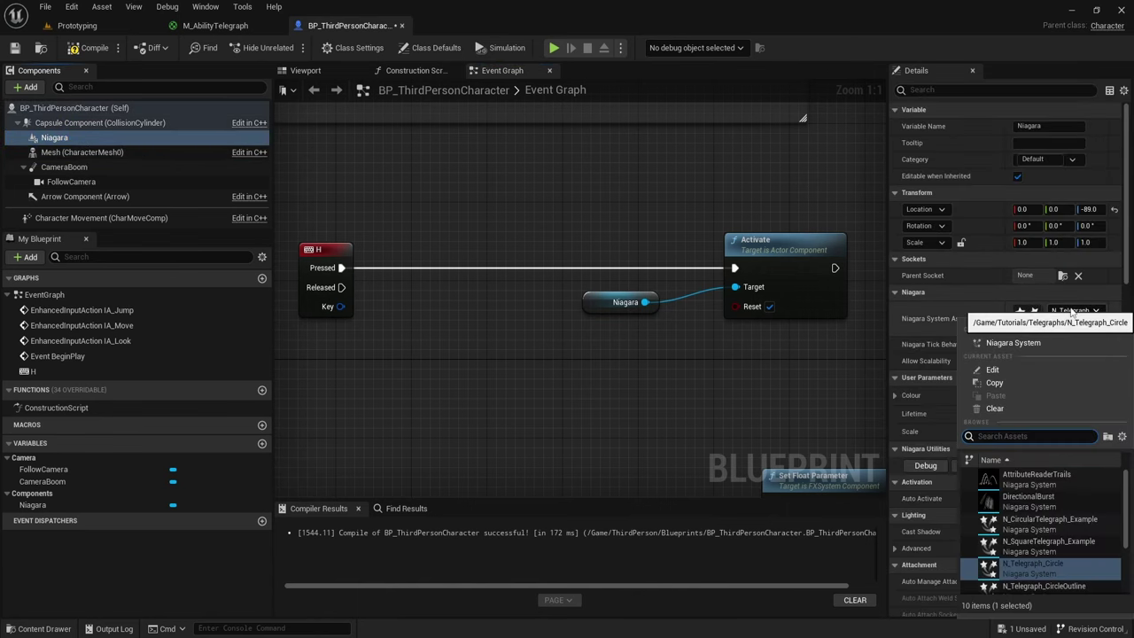
scroll(1126, 552, down, 2)
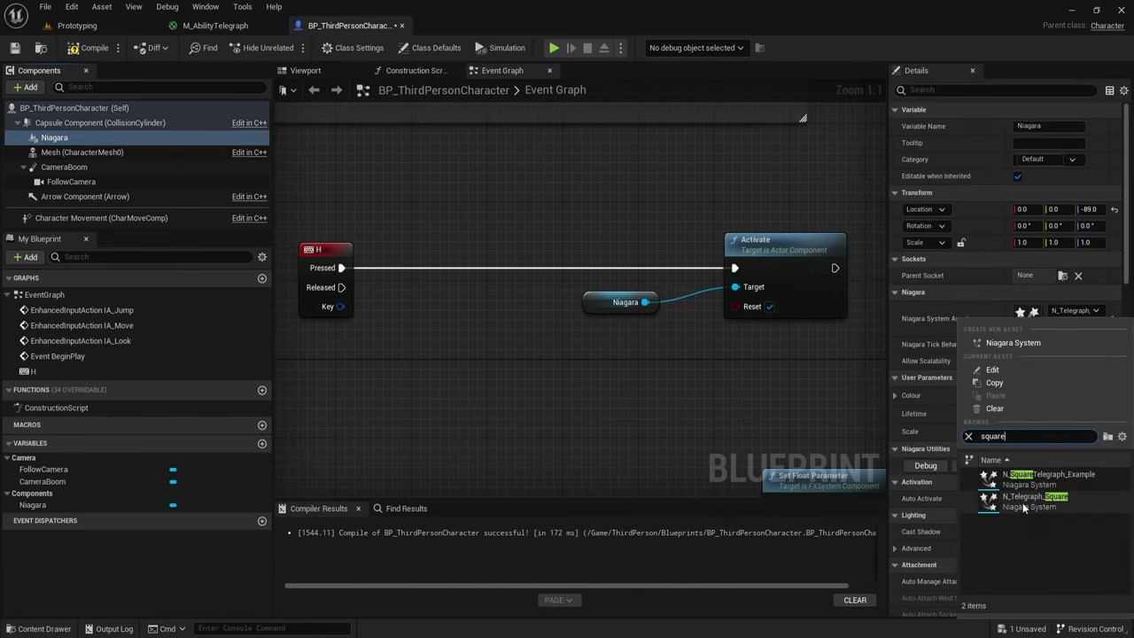
click(1036, 541)
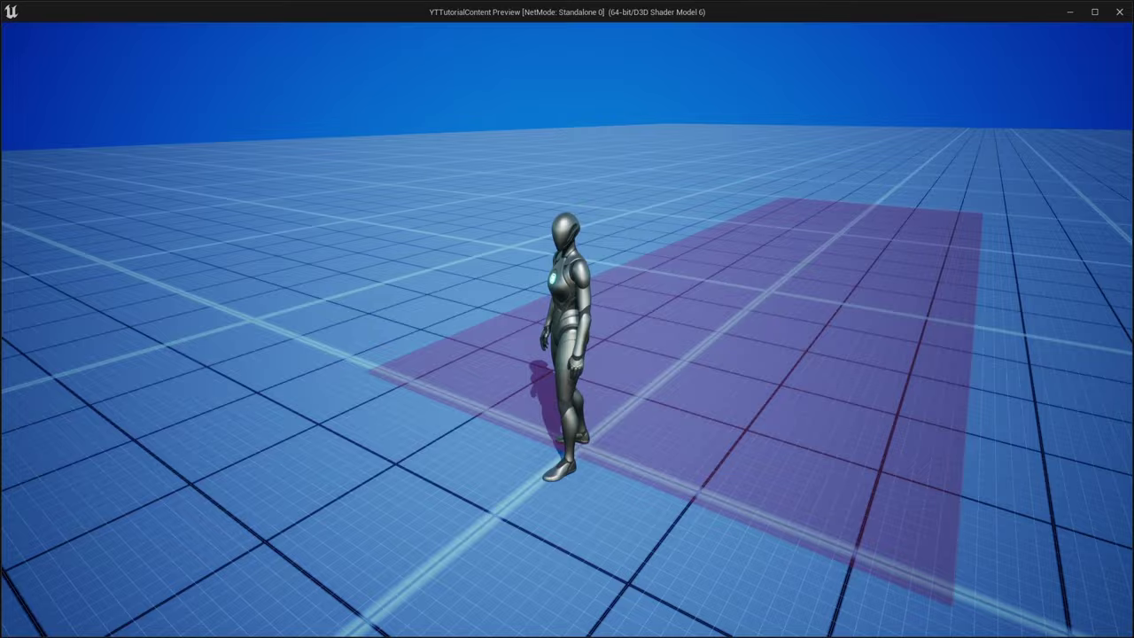
Step: Play-test the telegraph by running the character around in different directions, and end the session
key(a)
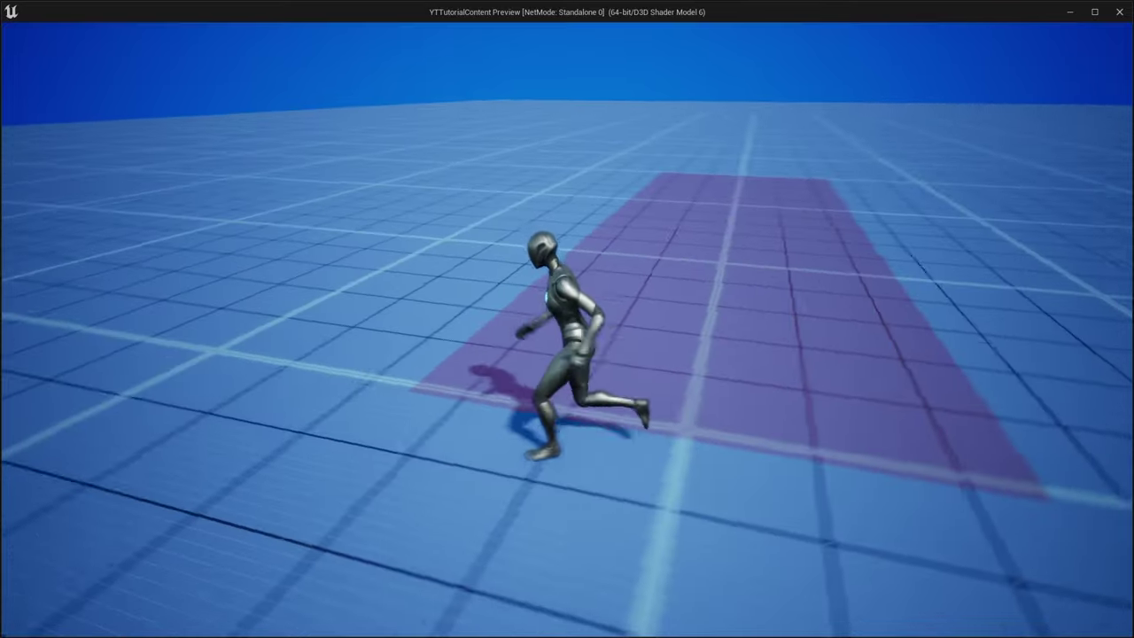
key(w)
key(d)
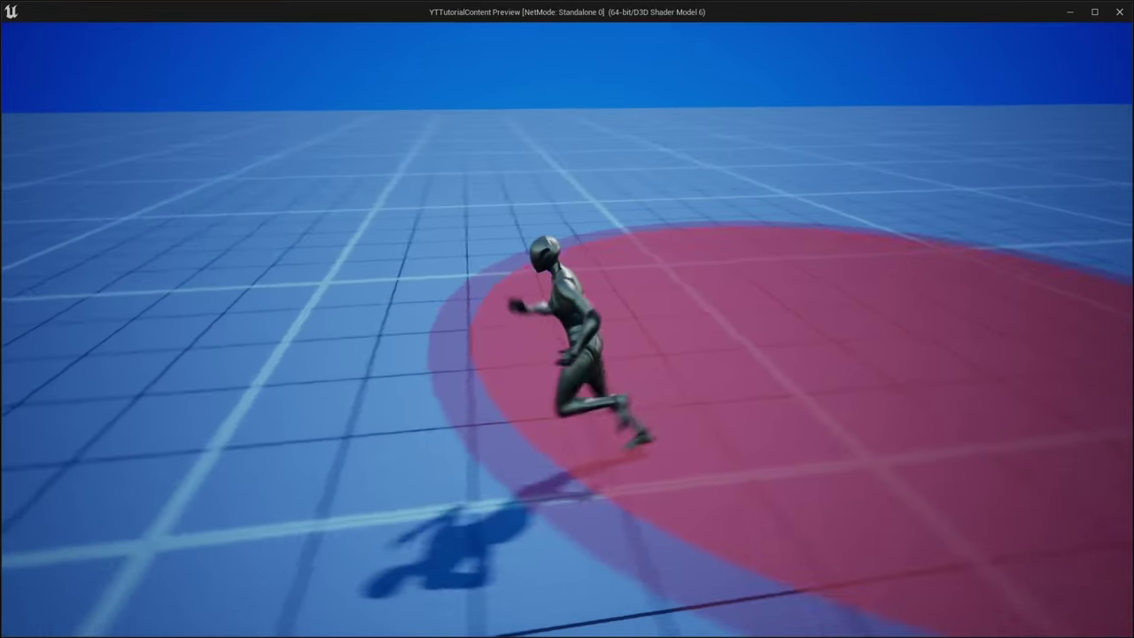
key(Escape)
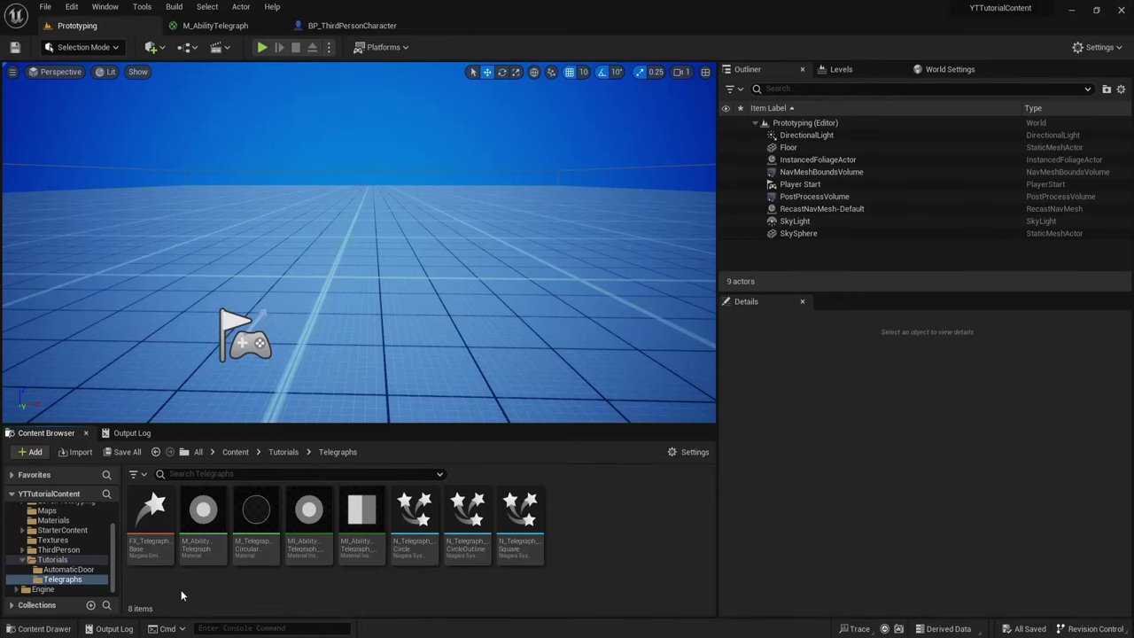
Step: Enable Local Space in the FX_TelegraphBase emitter's properties and save the emitter
double_click(151, 518)
double_click(151, 522)
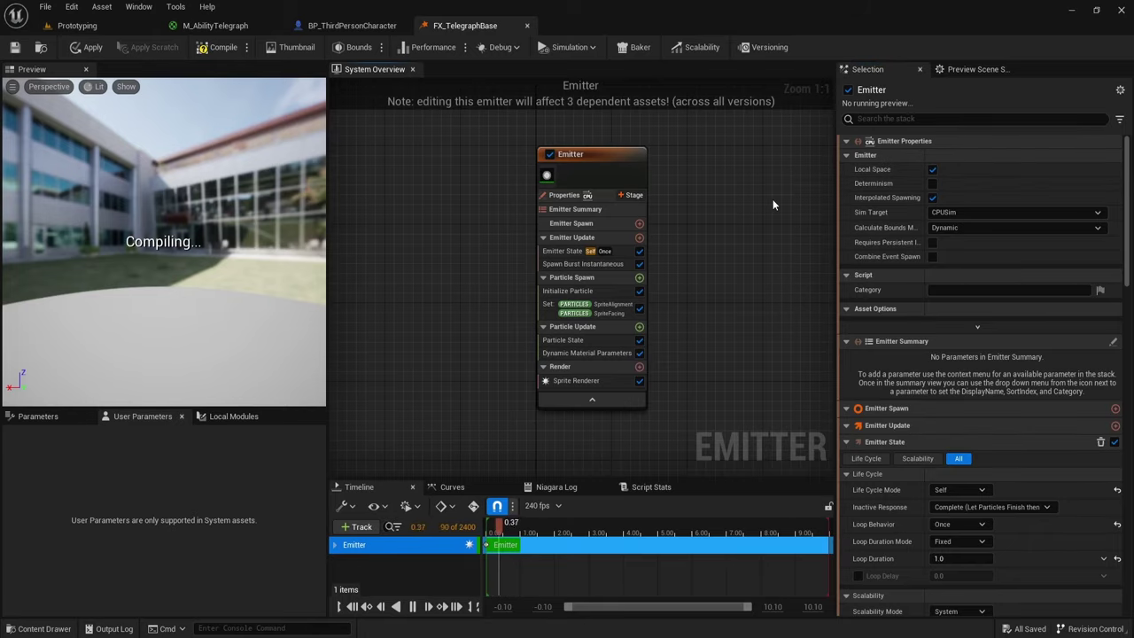
click(15, 47)
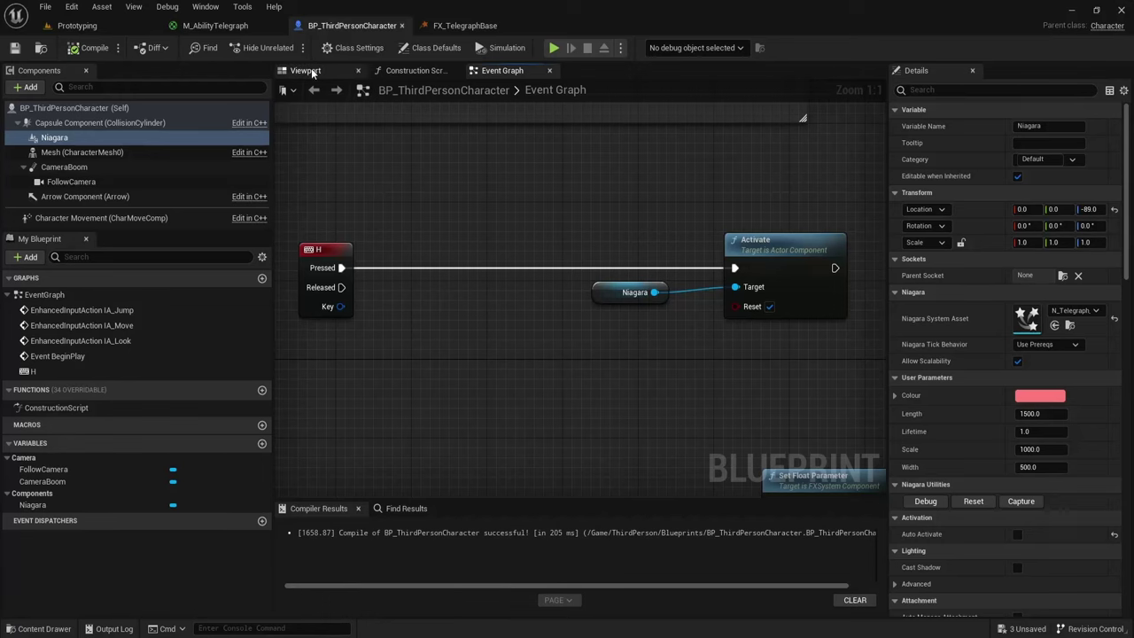
Step: Rotate the character's Niagara component to about -90° around Z and assign N_Telegraph_CircleOutline as its system asset
click(310, 71)
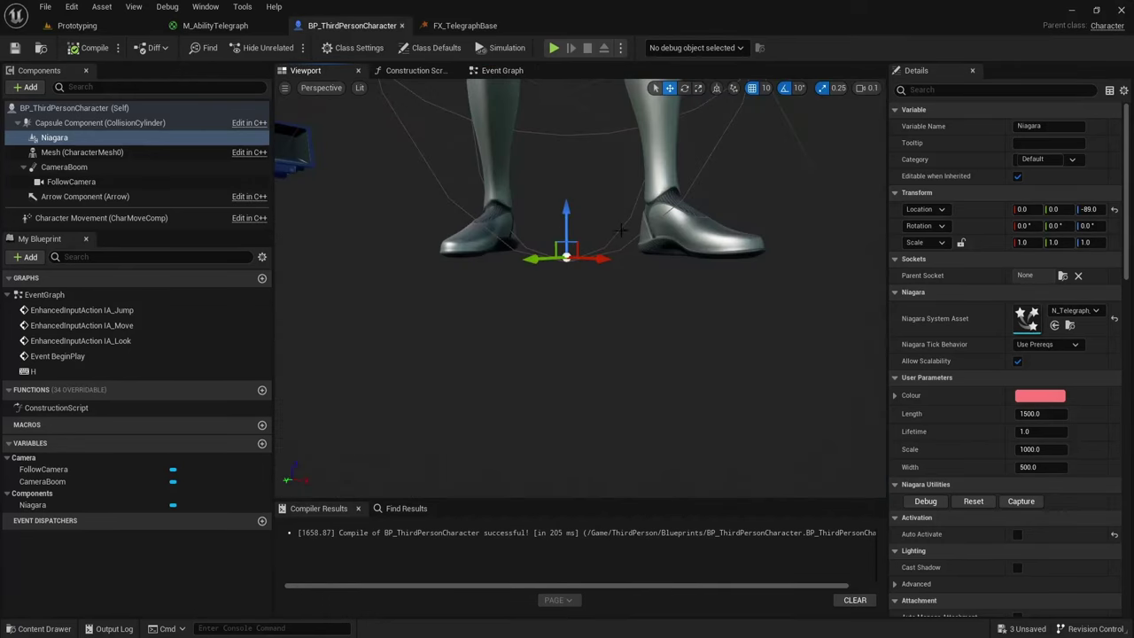
drag(578, 306, 514, 306)
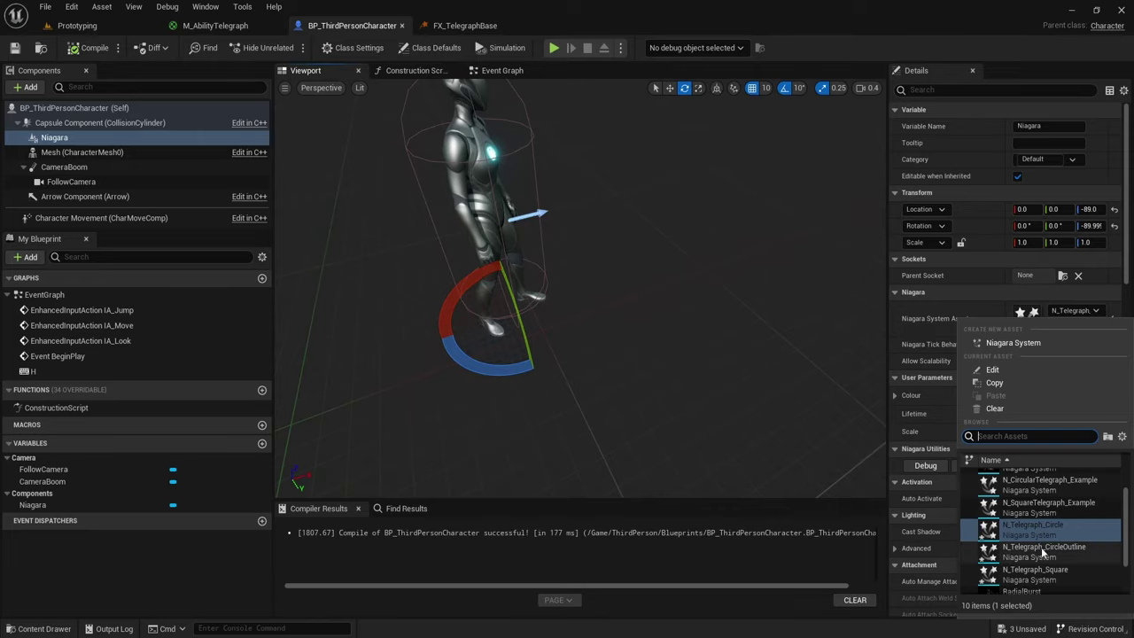
click(1080, 551)
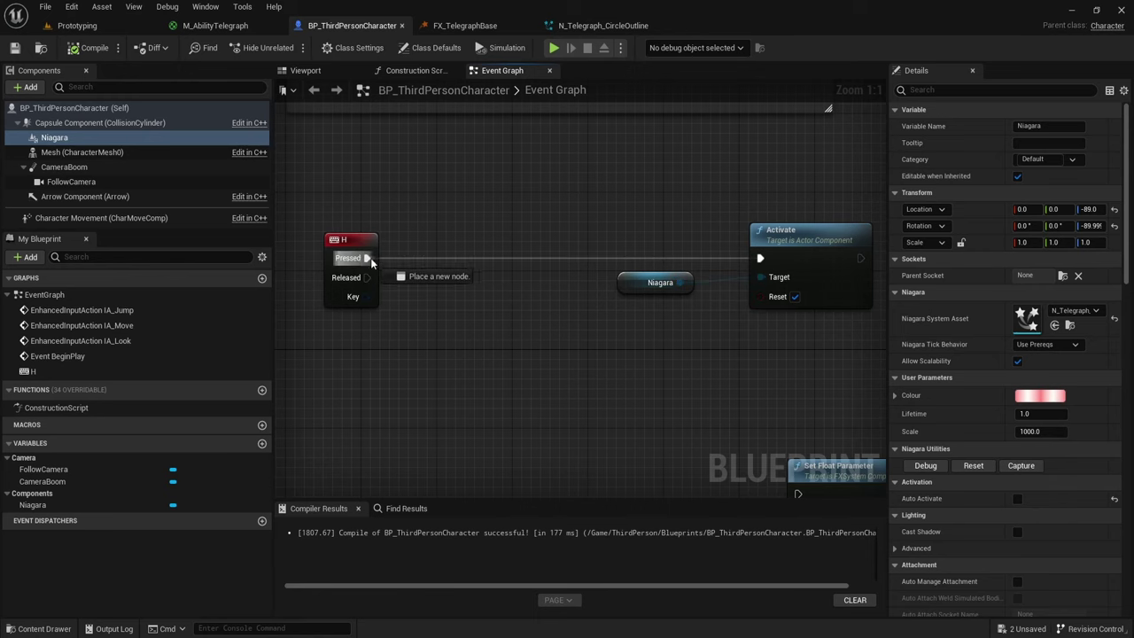
Step: Insert a Flip Flop node after H's Pressed output, with its A output feeding Activate
drag(372, 262, 460, 259)
text(flip)
key(Return)
click(566, 248)
right_drag(620, 266, 542, 250)
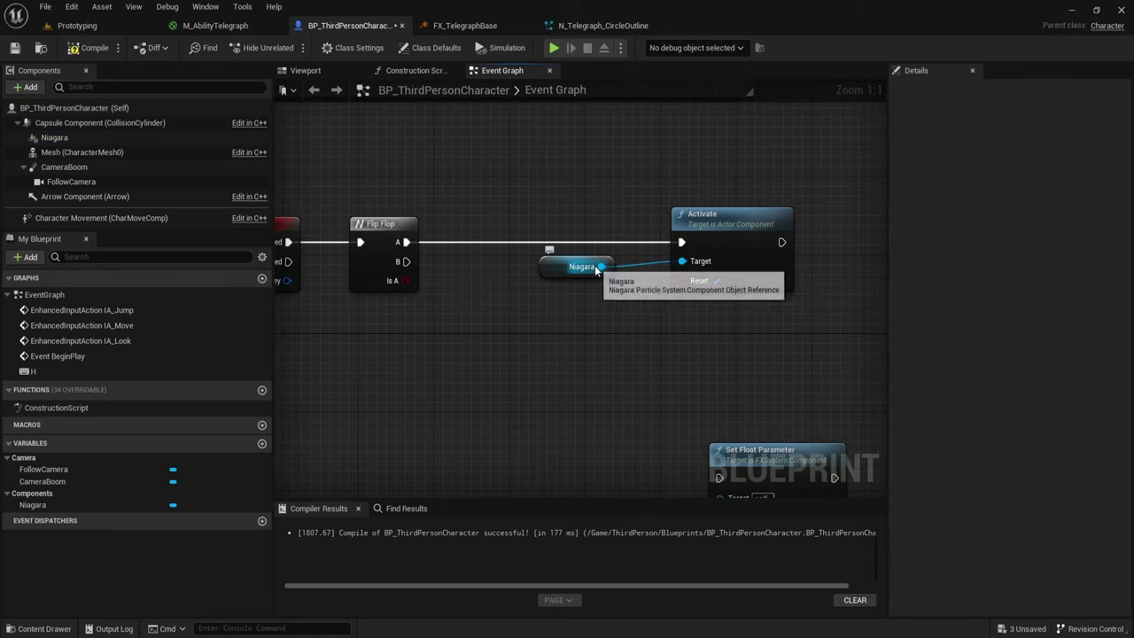
Step: Add a Deactivate node from the Niagara reference and connect the Flip Flop's B output to it
drag(601, 266, 641, 337)
text(deact)
key(Return)
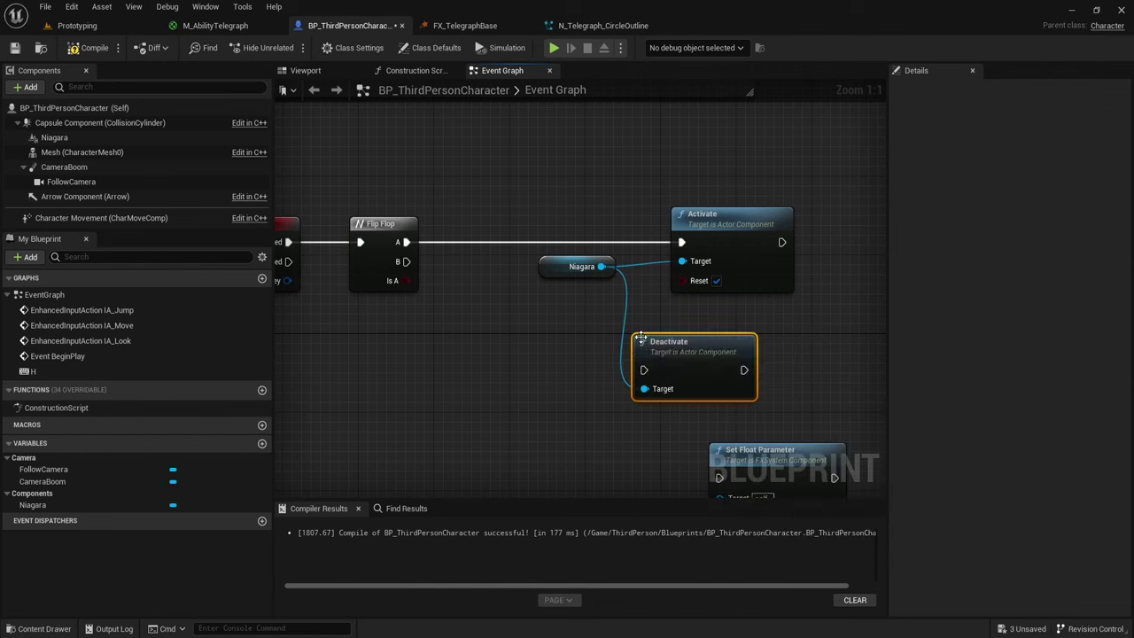
click(468, 298)
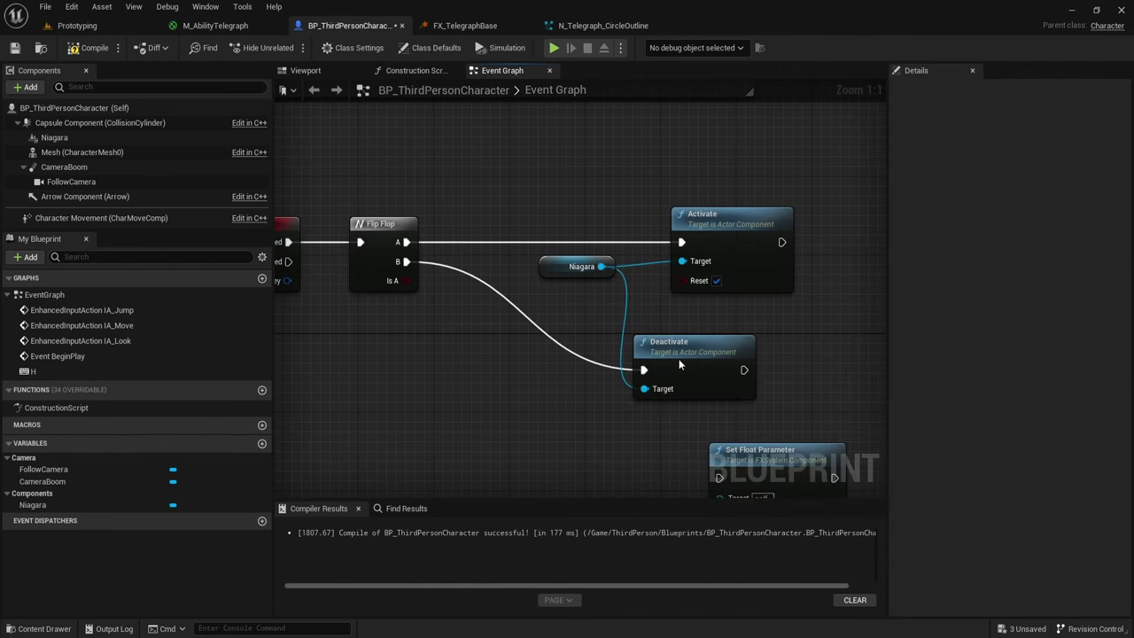
click(721, 336)
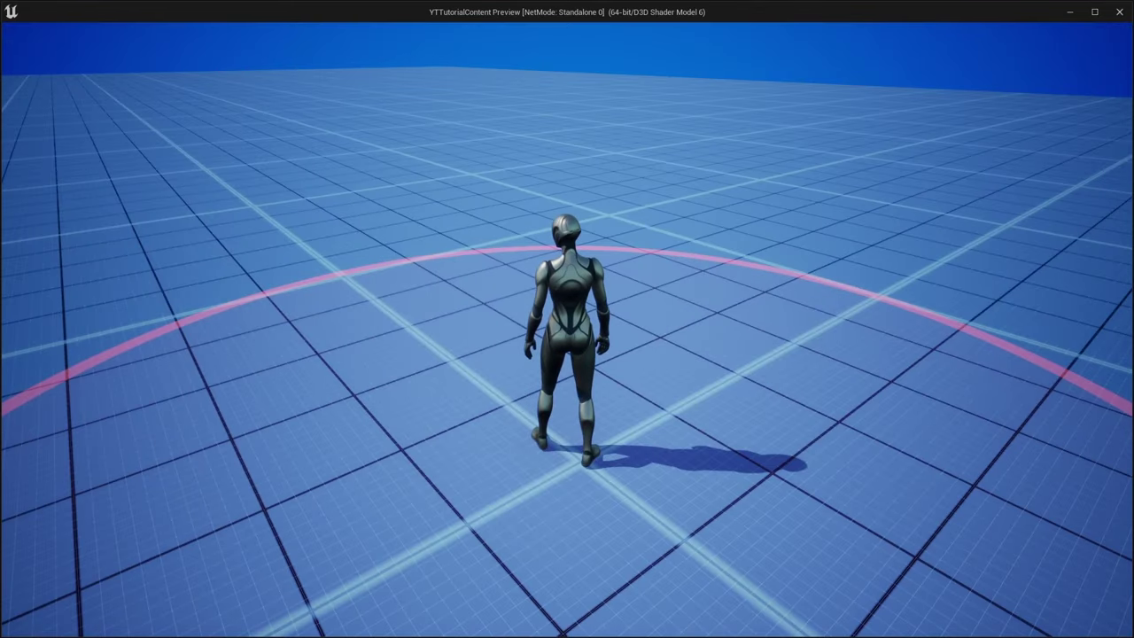
Step: Play-test the level, toggling the circle outline telegraph on and off repeatedly with H while moving the character
key(f)
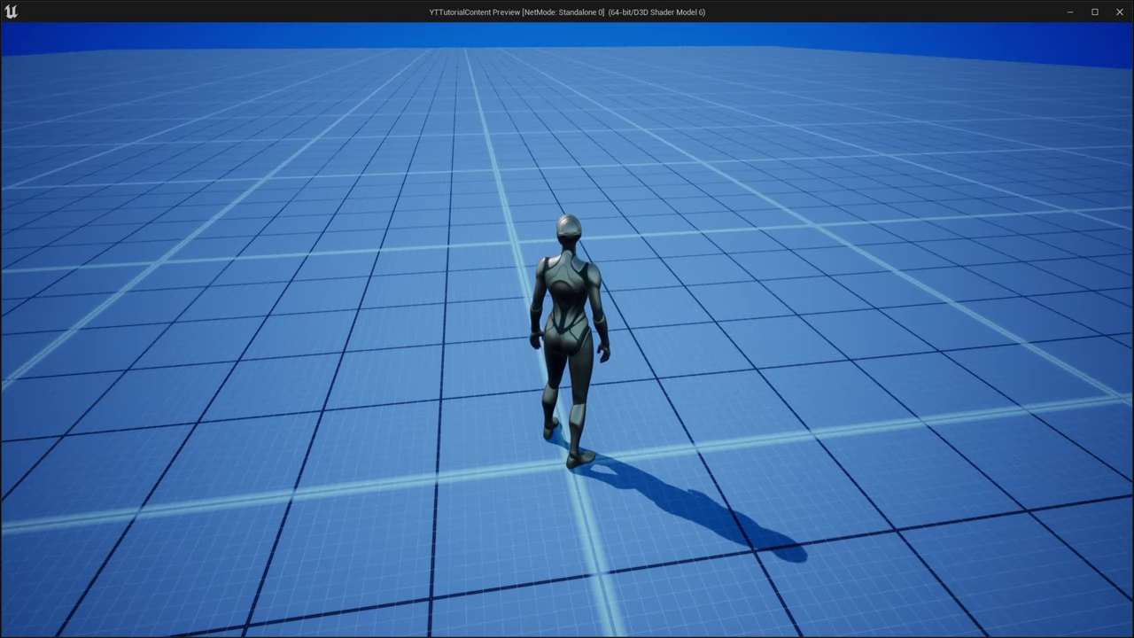
key(f)
key(f)
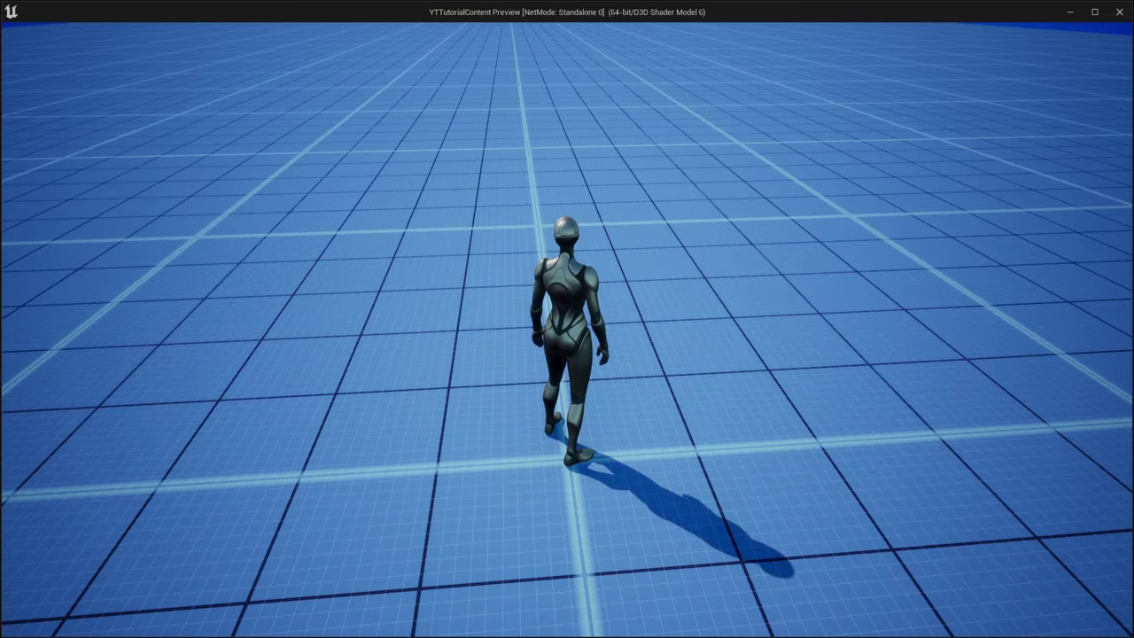
key(w)
key(e)
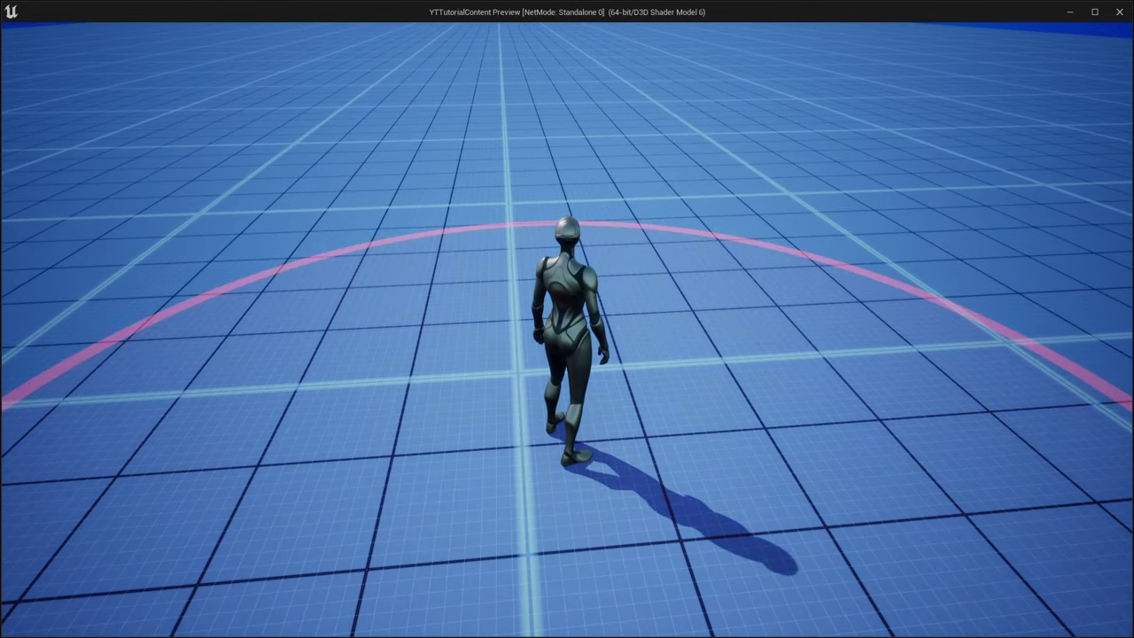
key(e)
key(e)
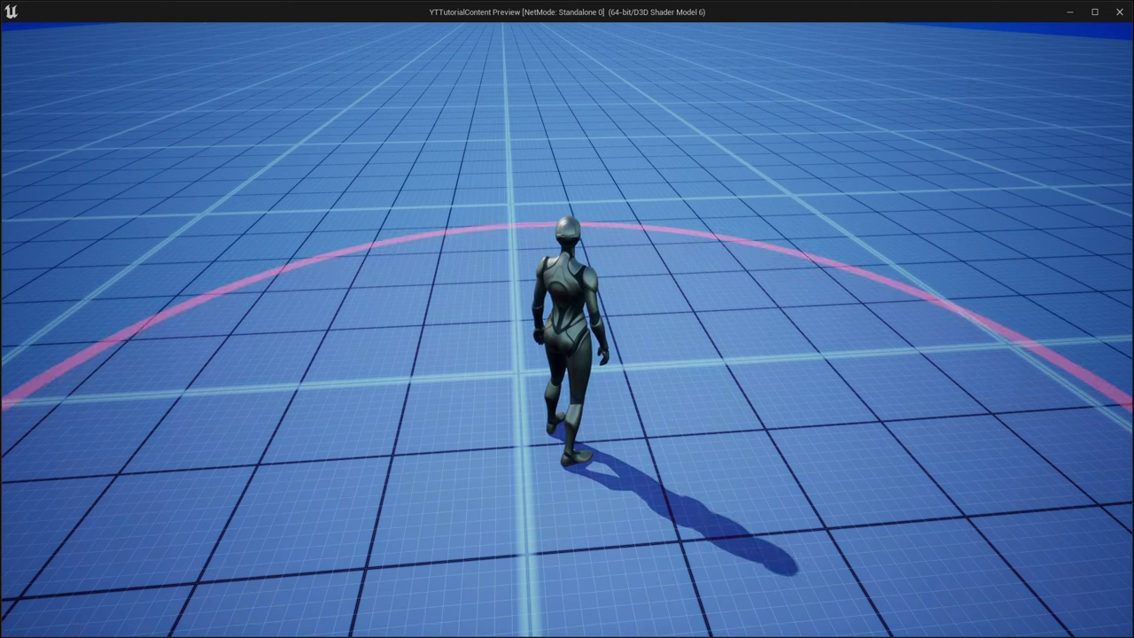
key(e)
key(e)
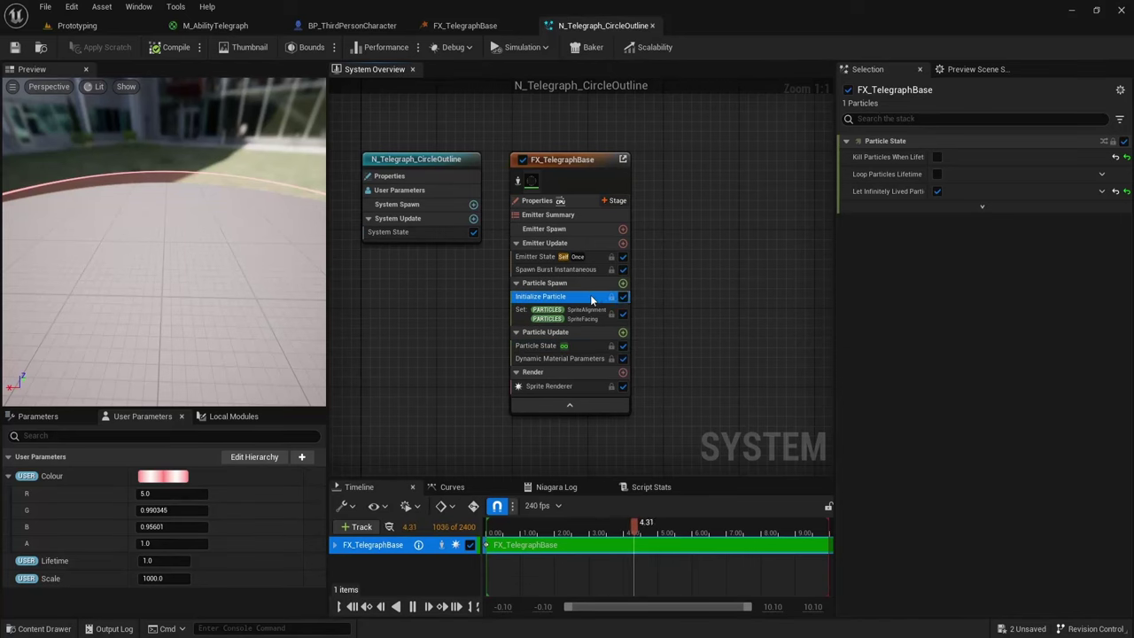
Step: Review the Initialize Particle lifetime settings and the Particle State options of FX_TelegraphBase in N_Telegraph_CircleOutline
click(590, 296)
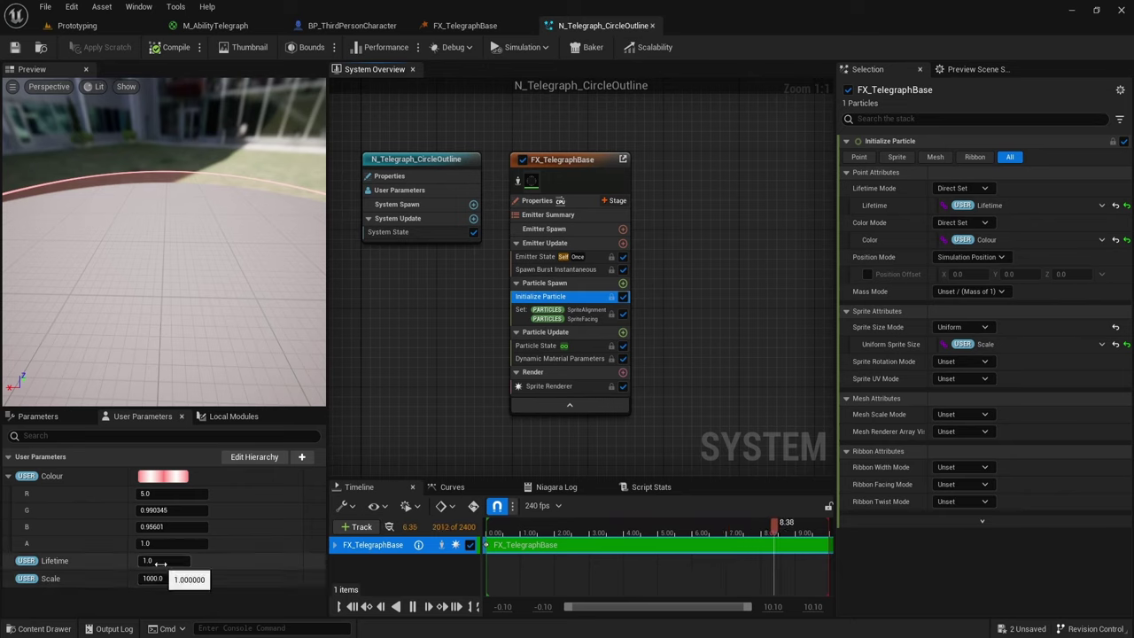
click(580, 346)
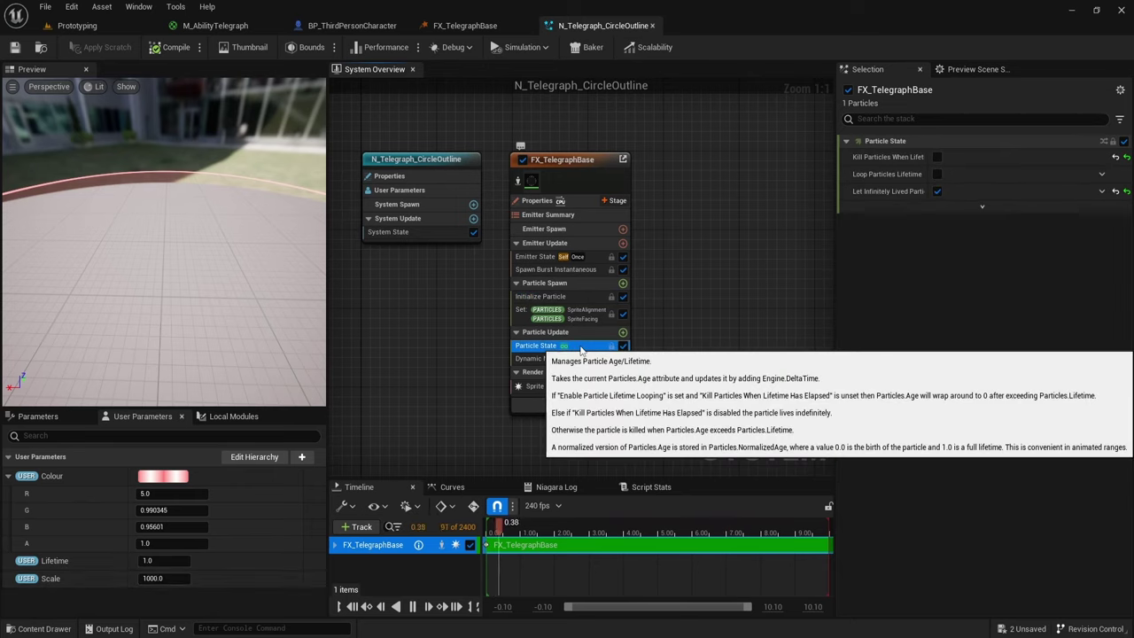